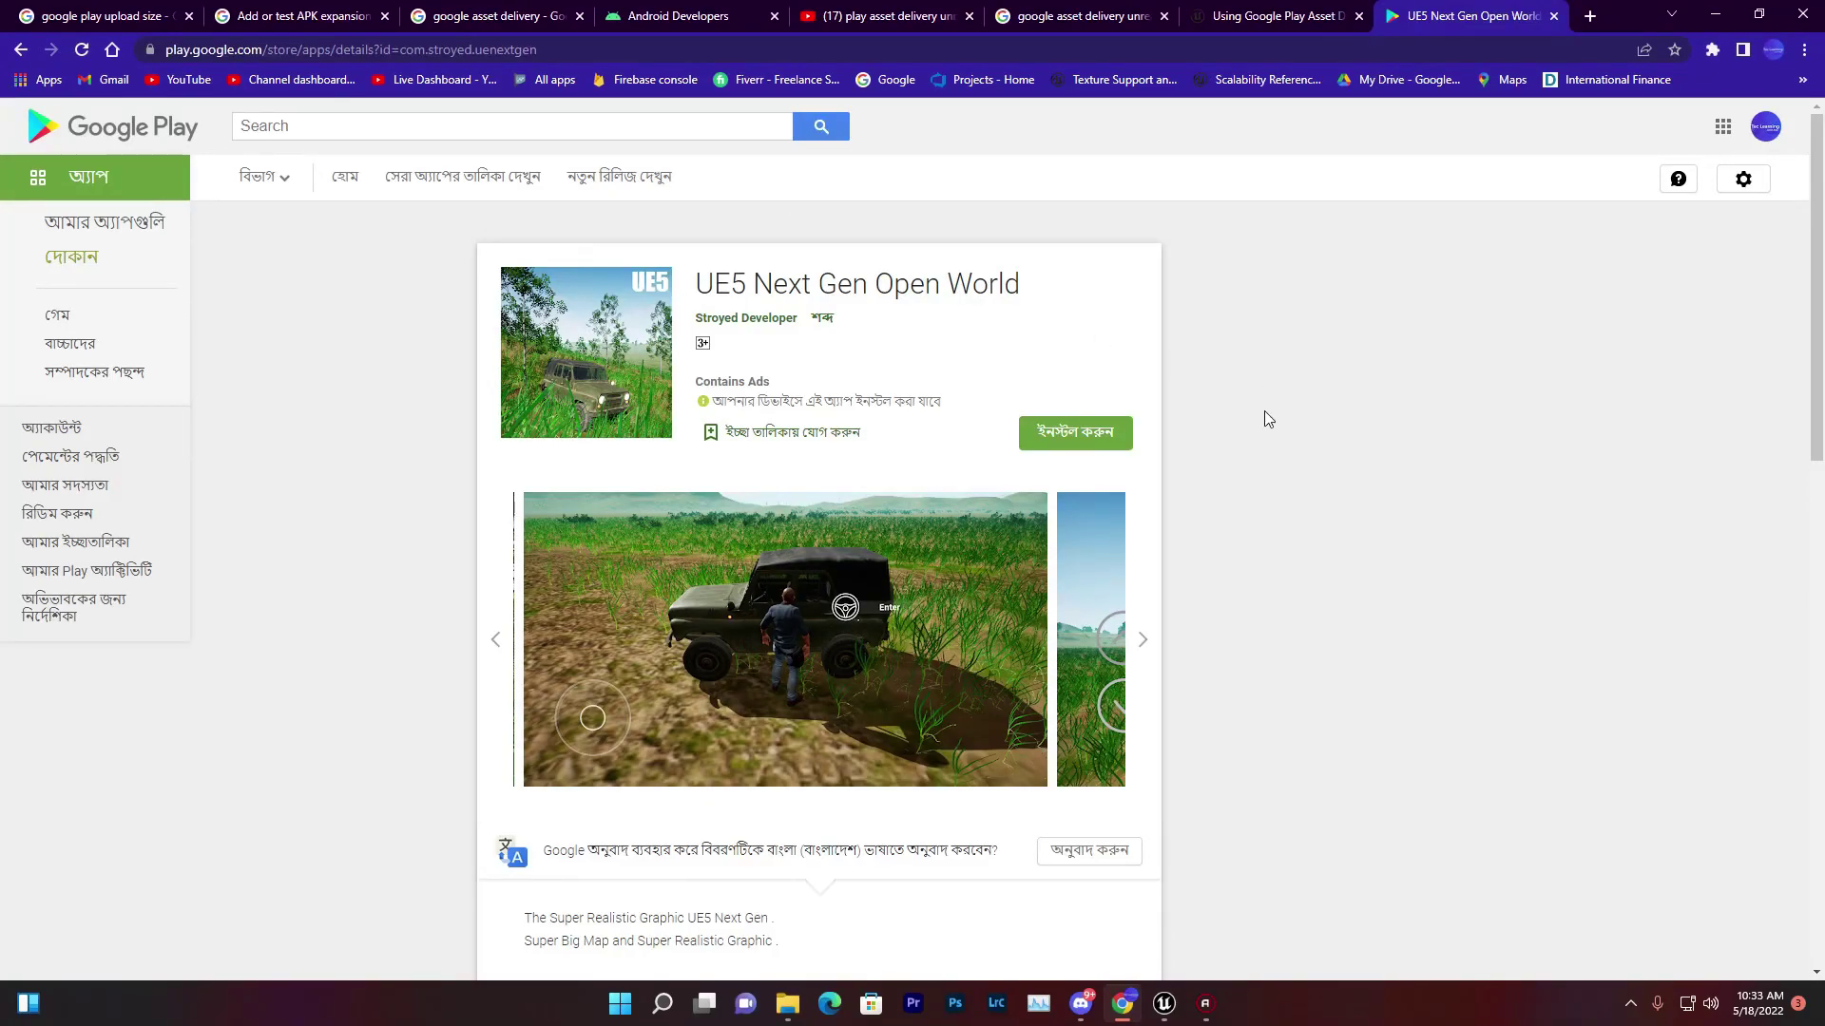
- Scroll down through the UE5 Next Gen Open World listing on Google Play
scroll(1038, 436, "down", 1)
scroll(1038, 436, "down", 1)
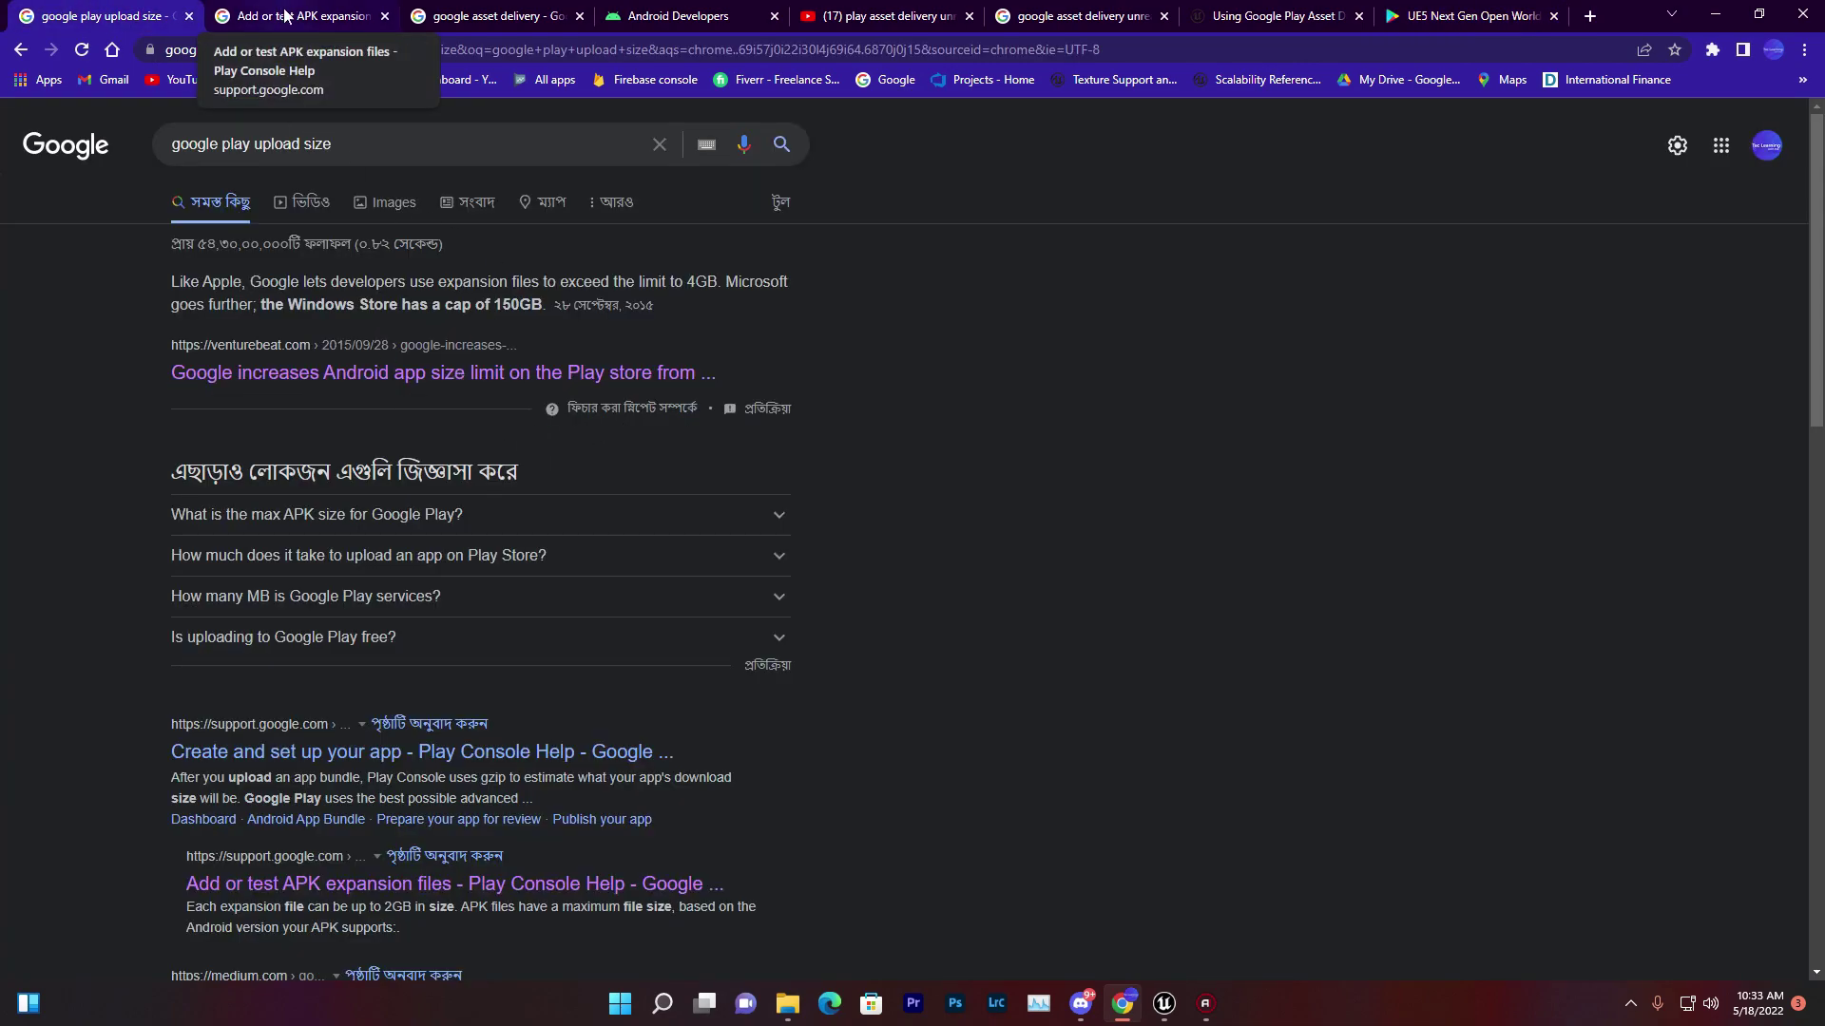
- Highlight the Windows Store size cap in the search snippet, then skim the help article
left_click_drag(345, 302, 512, 302)
left_click(409, 284)
scroll(910, 414, "down", 3)
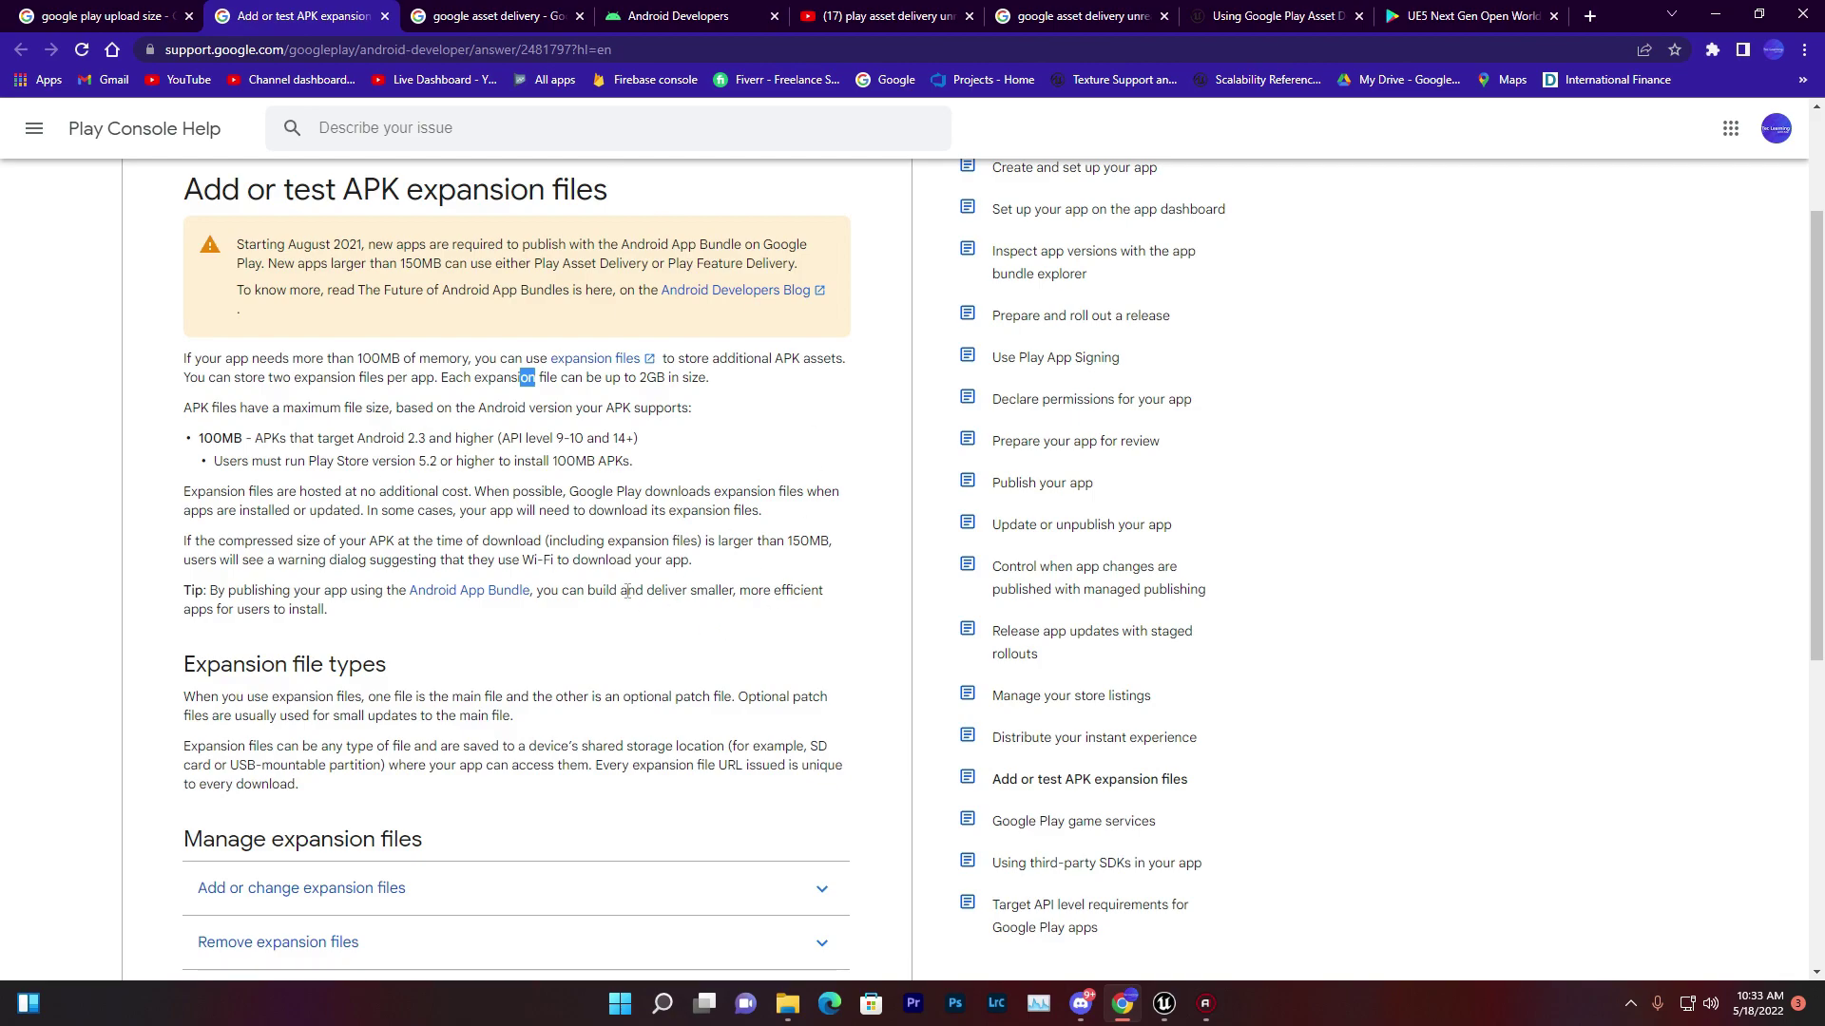
scroll(616, 586, "up", 2)
left_click(628, 585)
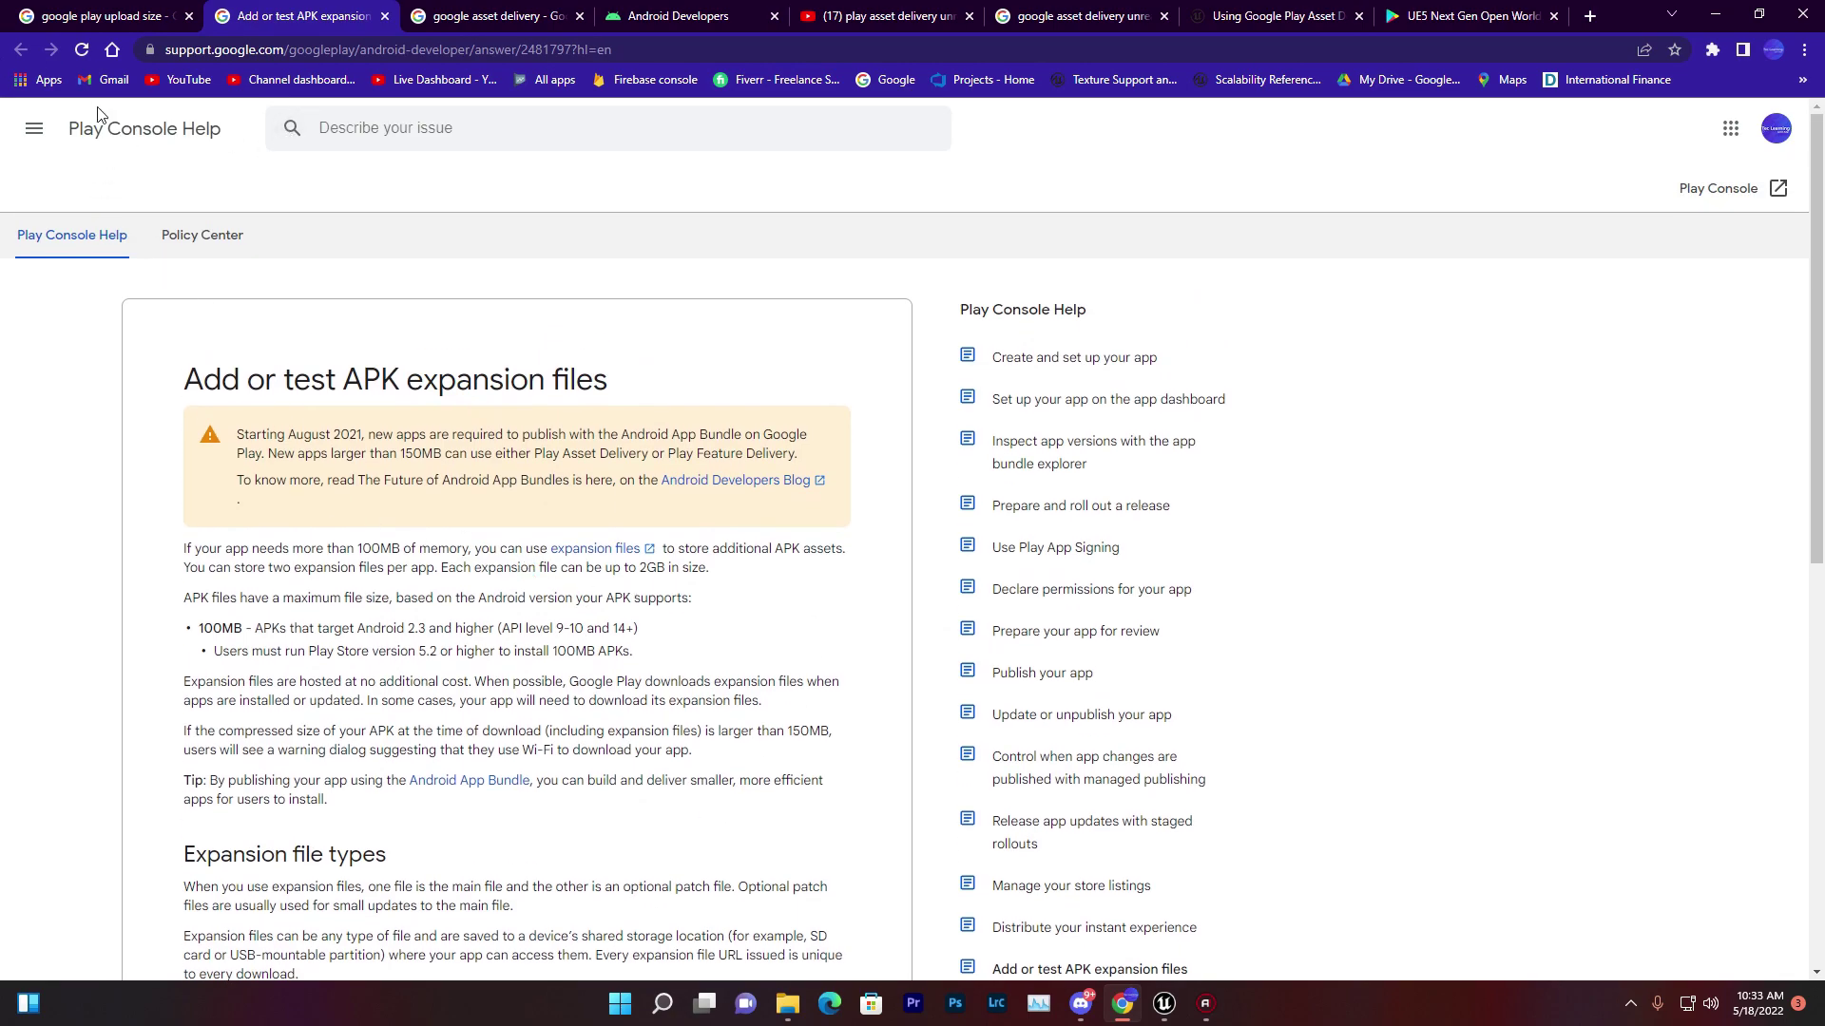
- Check the help article's web address and highlight its 100MB threshold sentence
left_click_drag(210, 51, 422, 59)
left_click(422, 59)
scroll(289, 548, "down", 2)
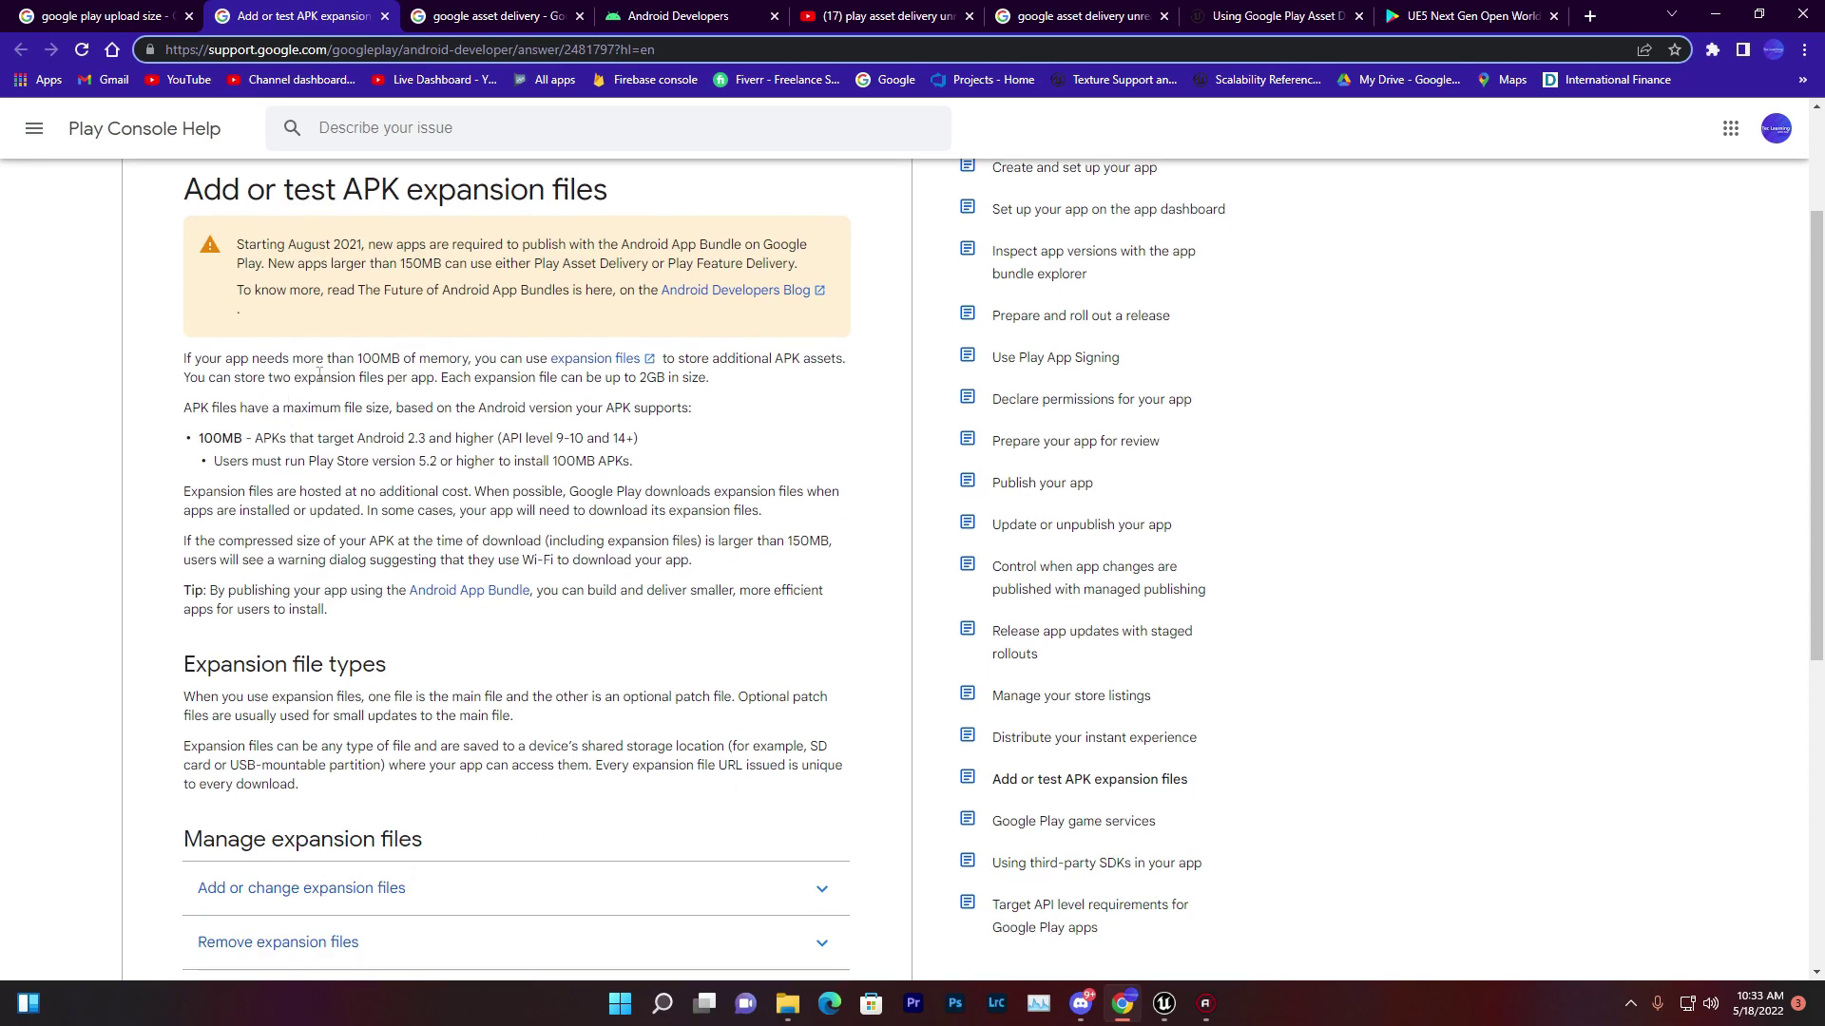
left_click_drag(282, 359, 348, 352)
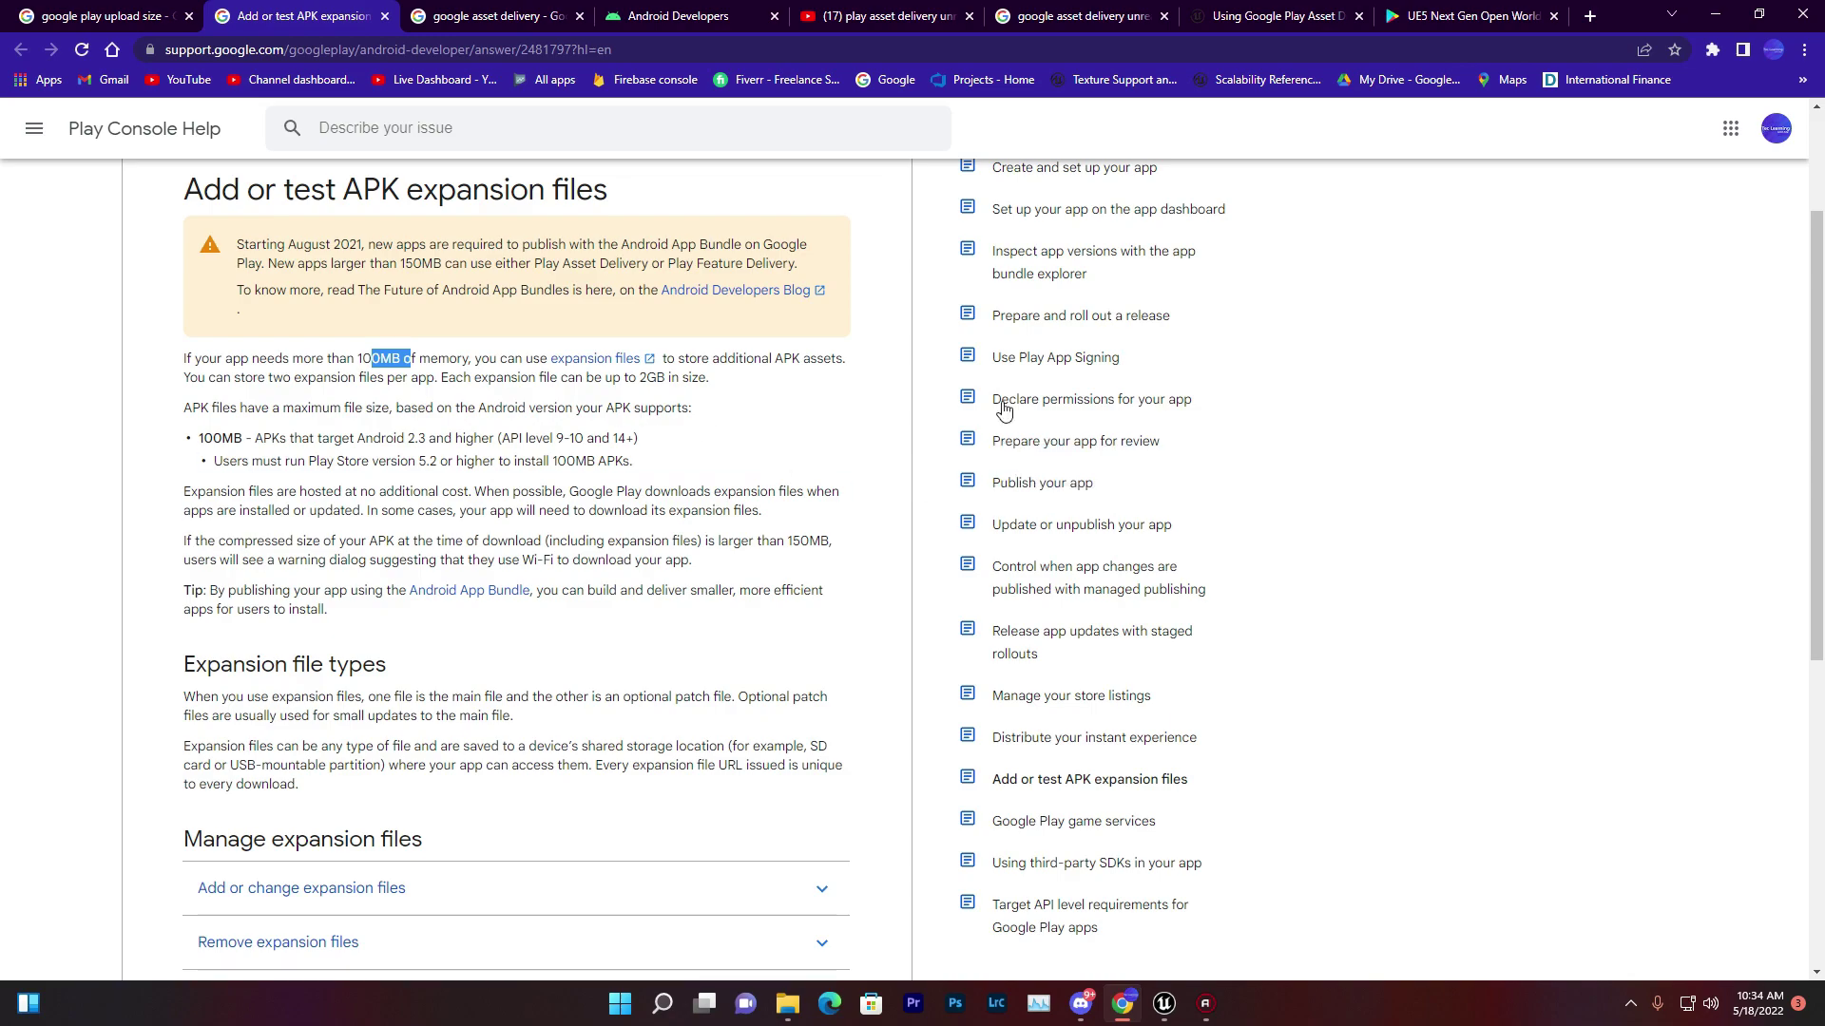
- Check the UE5 Next Gen Open World listing's app size, then return to the upload size results
left_click(1416, 16)
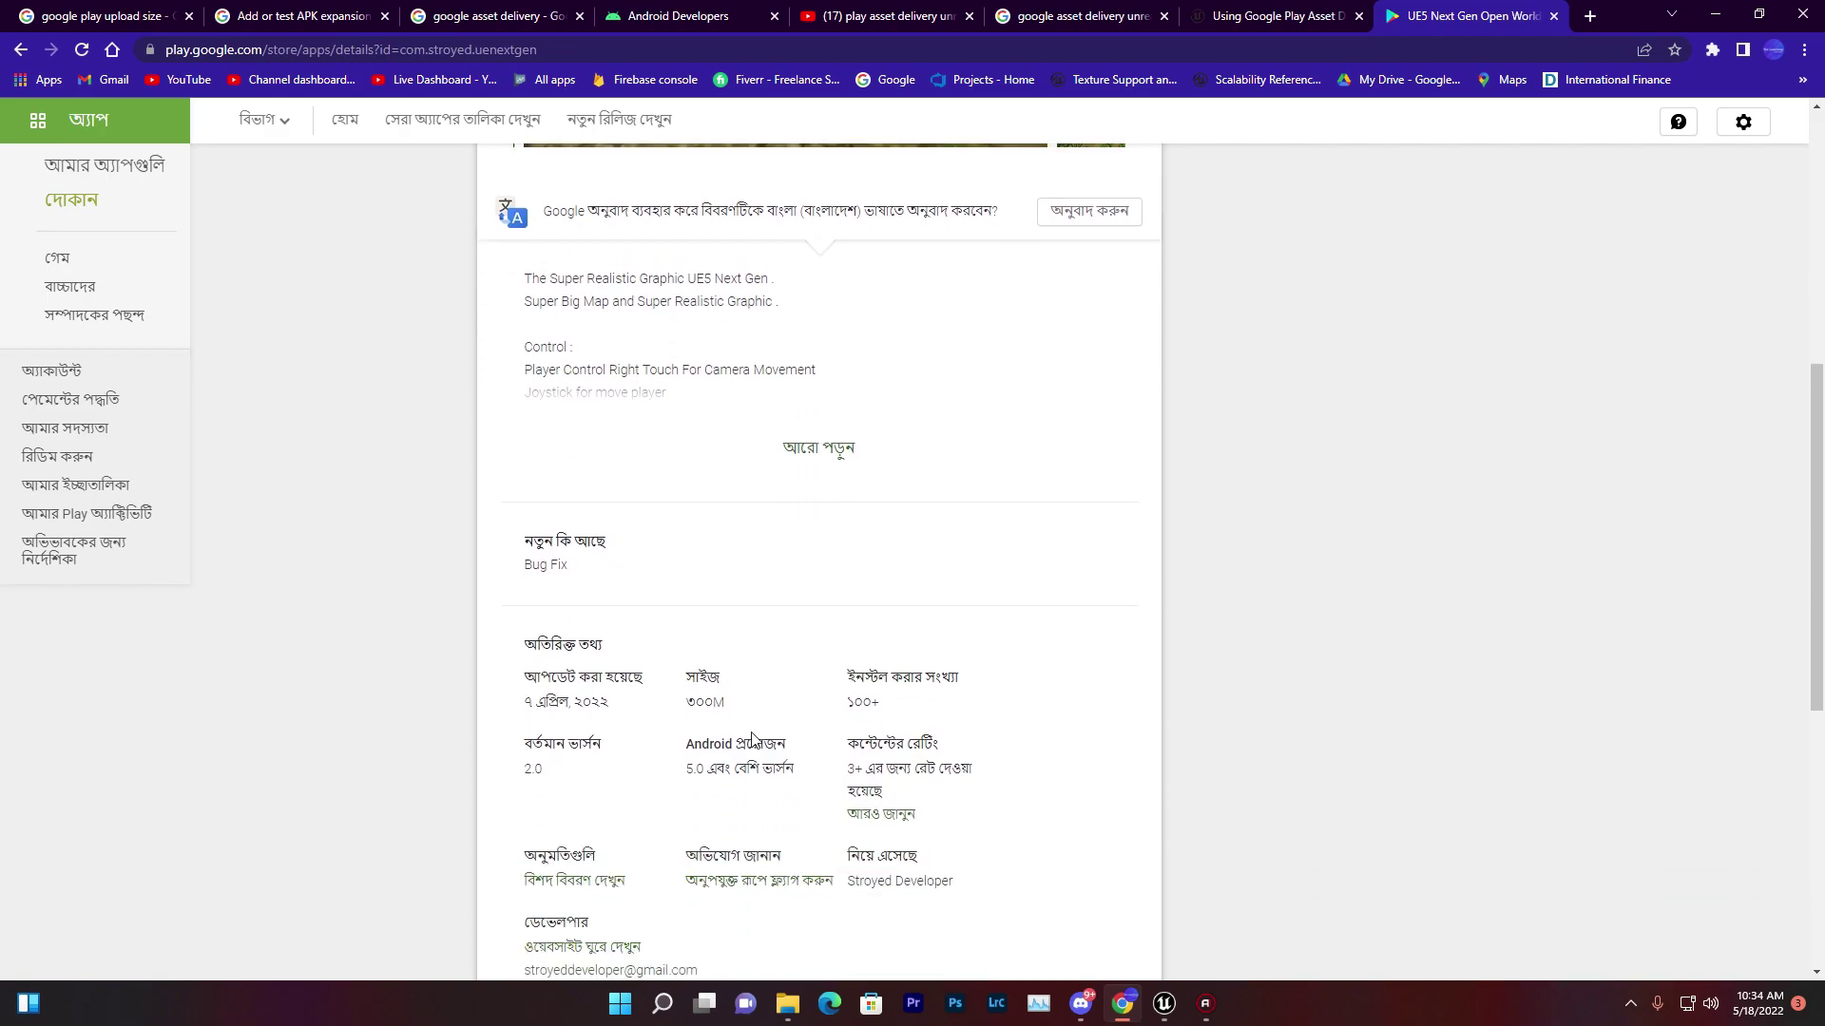
scroll(805, 571, "down", 1)
left_click_drag(690, 599, 722, 552)
scroll(827, 588, "up", 5)
scroll(827, 587, "up", 2)
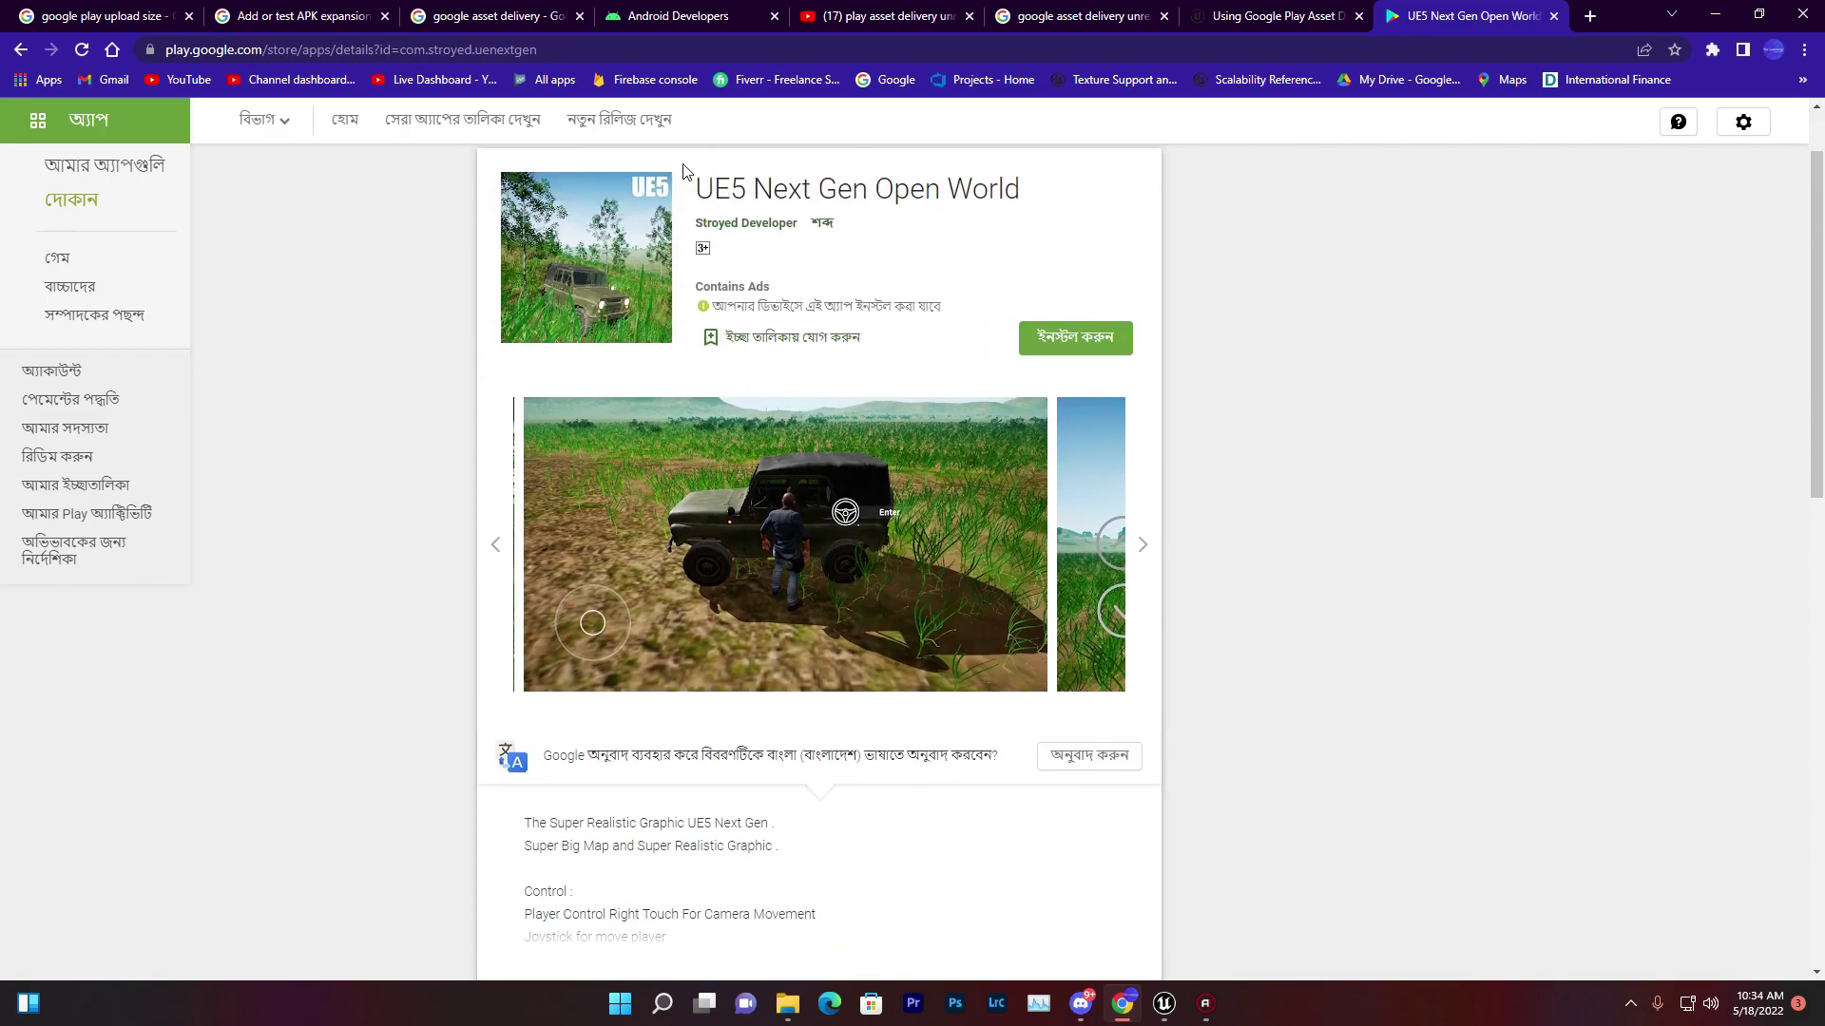
left_click(176, 16)
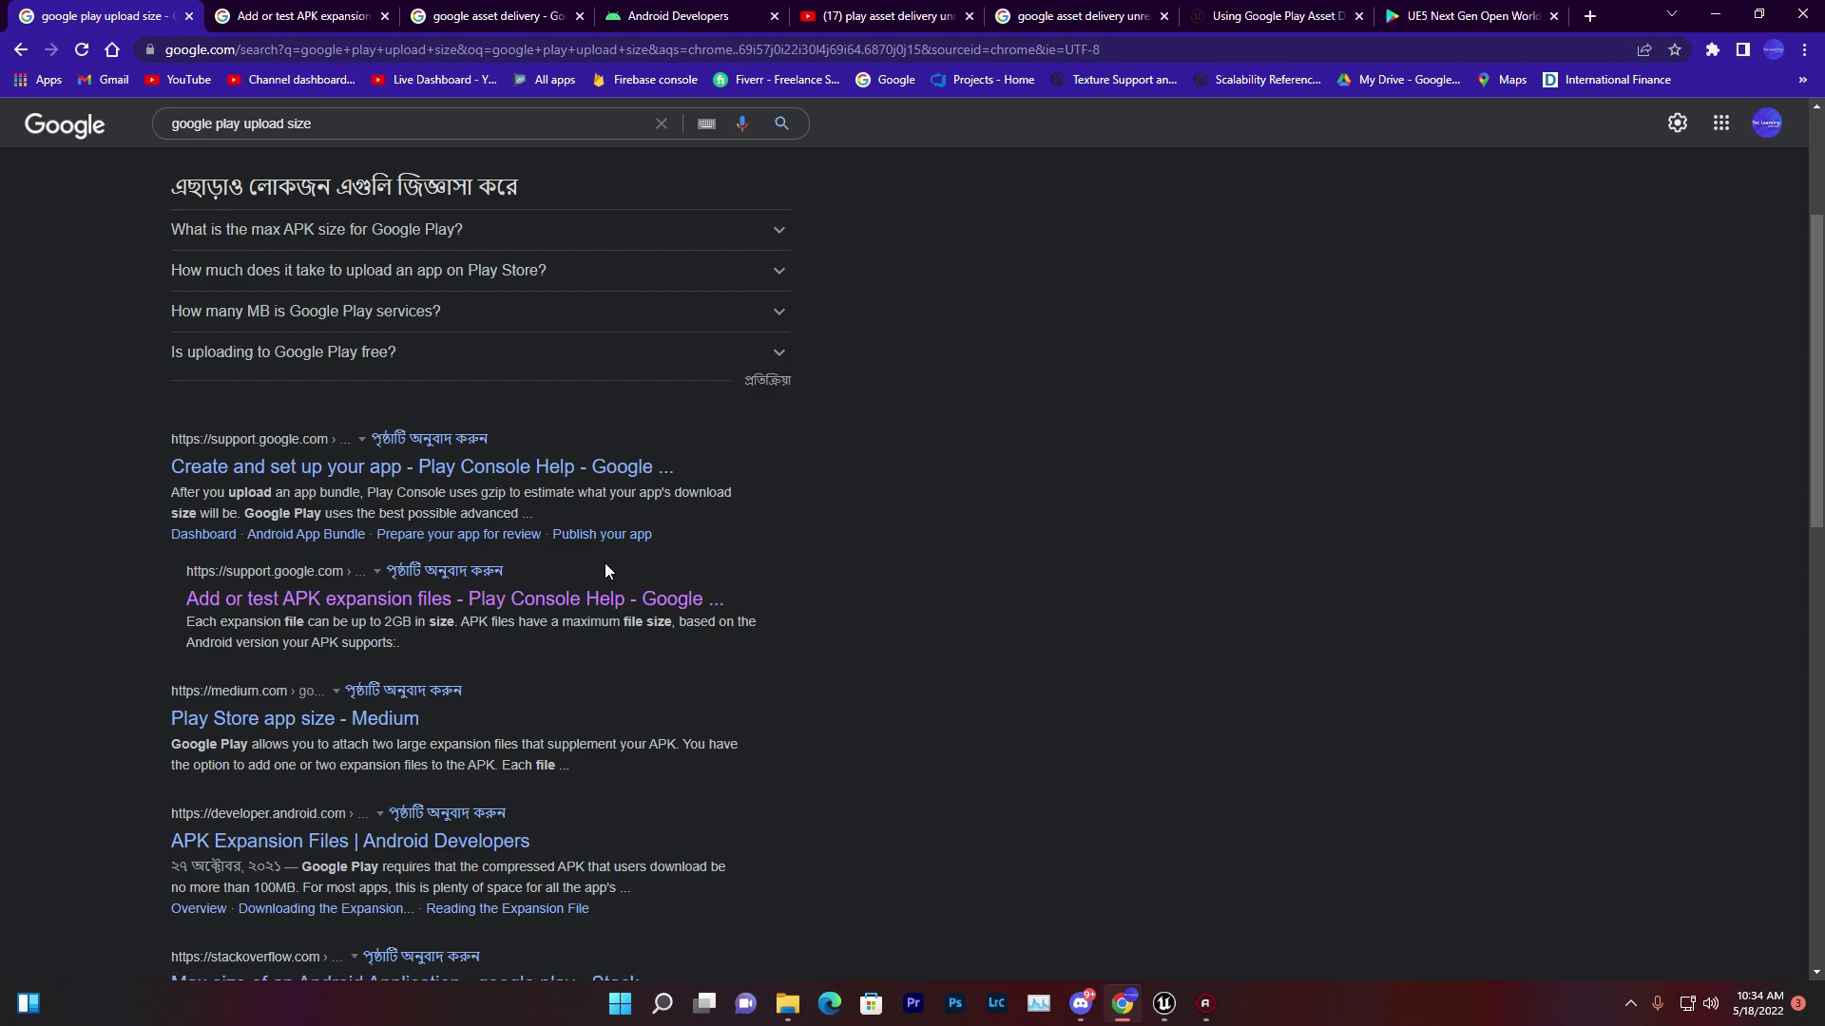
- Switch to the Play Asset Delivery overview page and highlight its description paragraphs
left_click(444, 8)
scroll(533, 542, "up", 10)
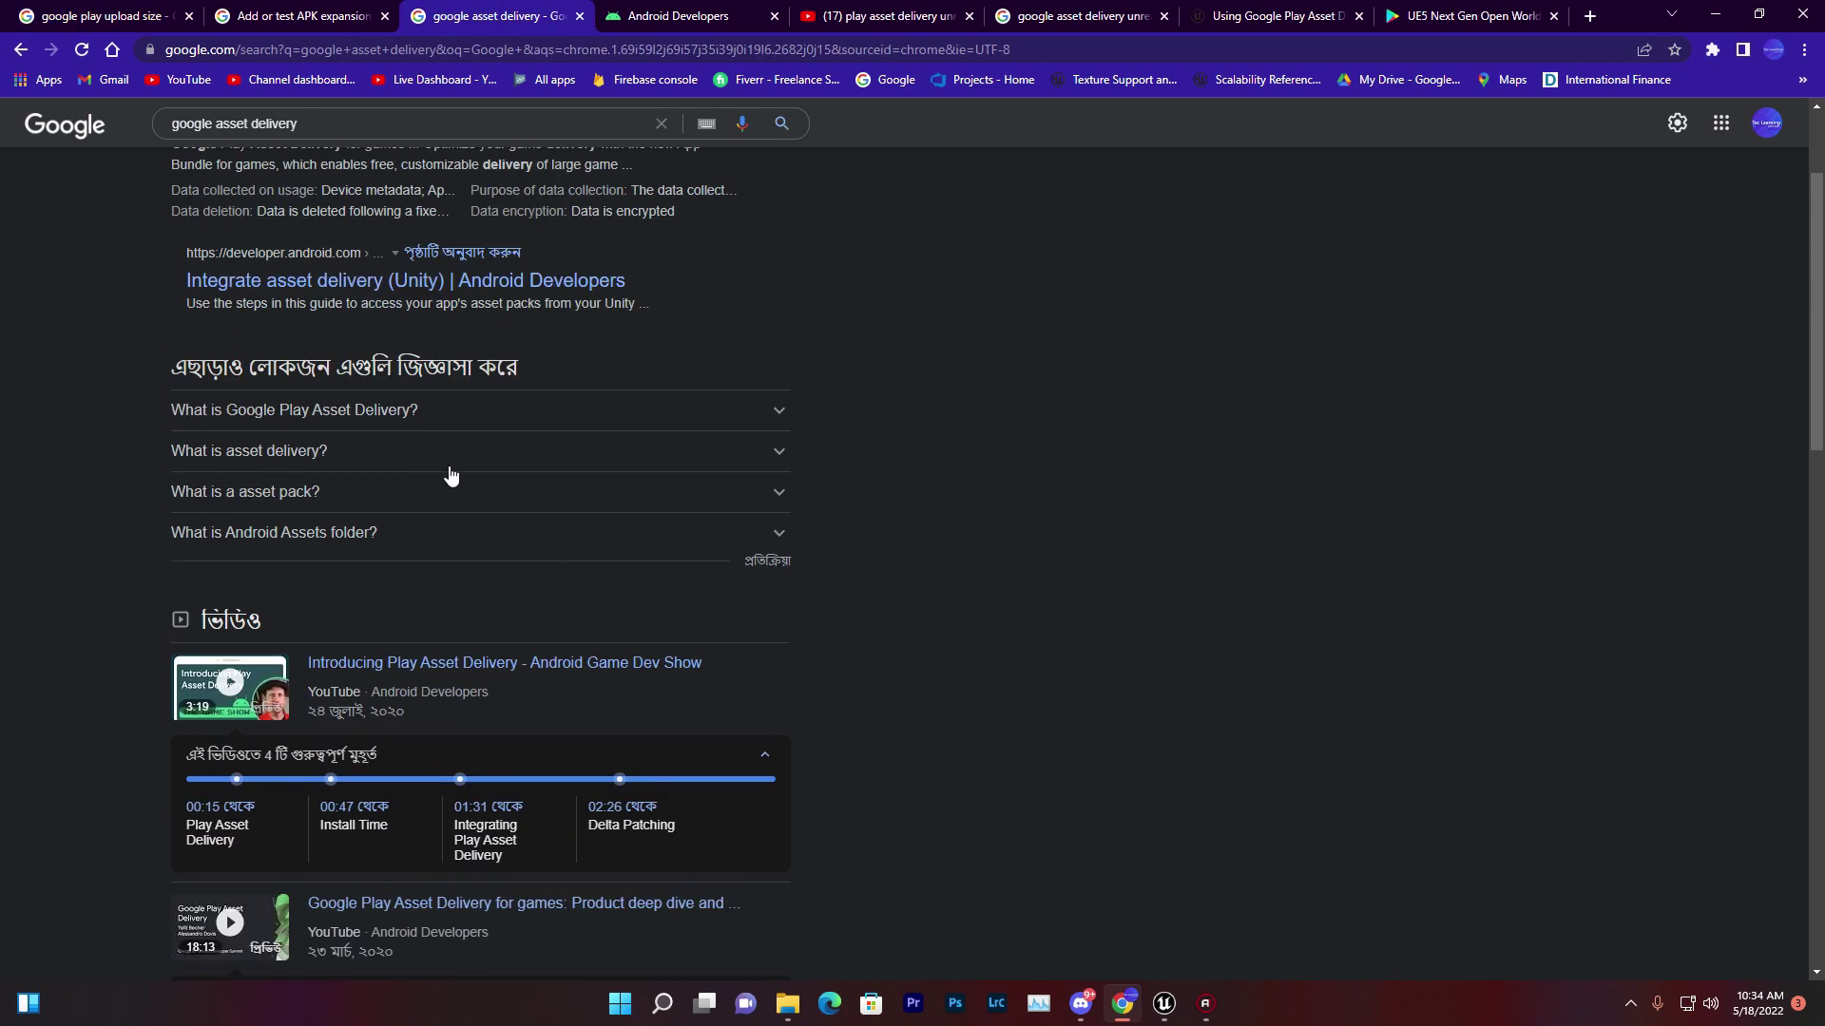
left_click(665, 15)
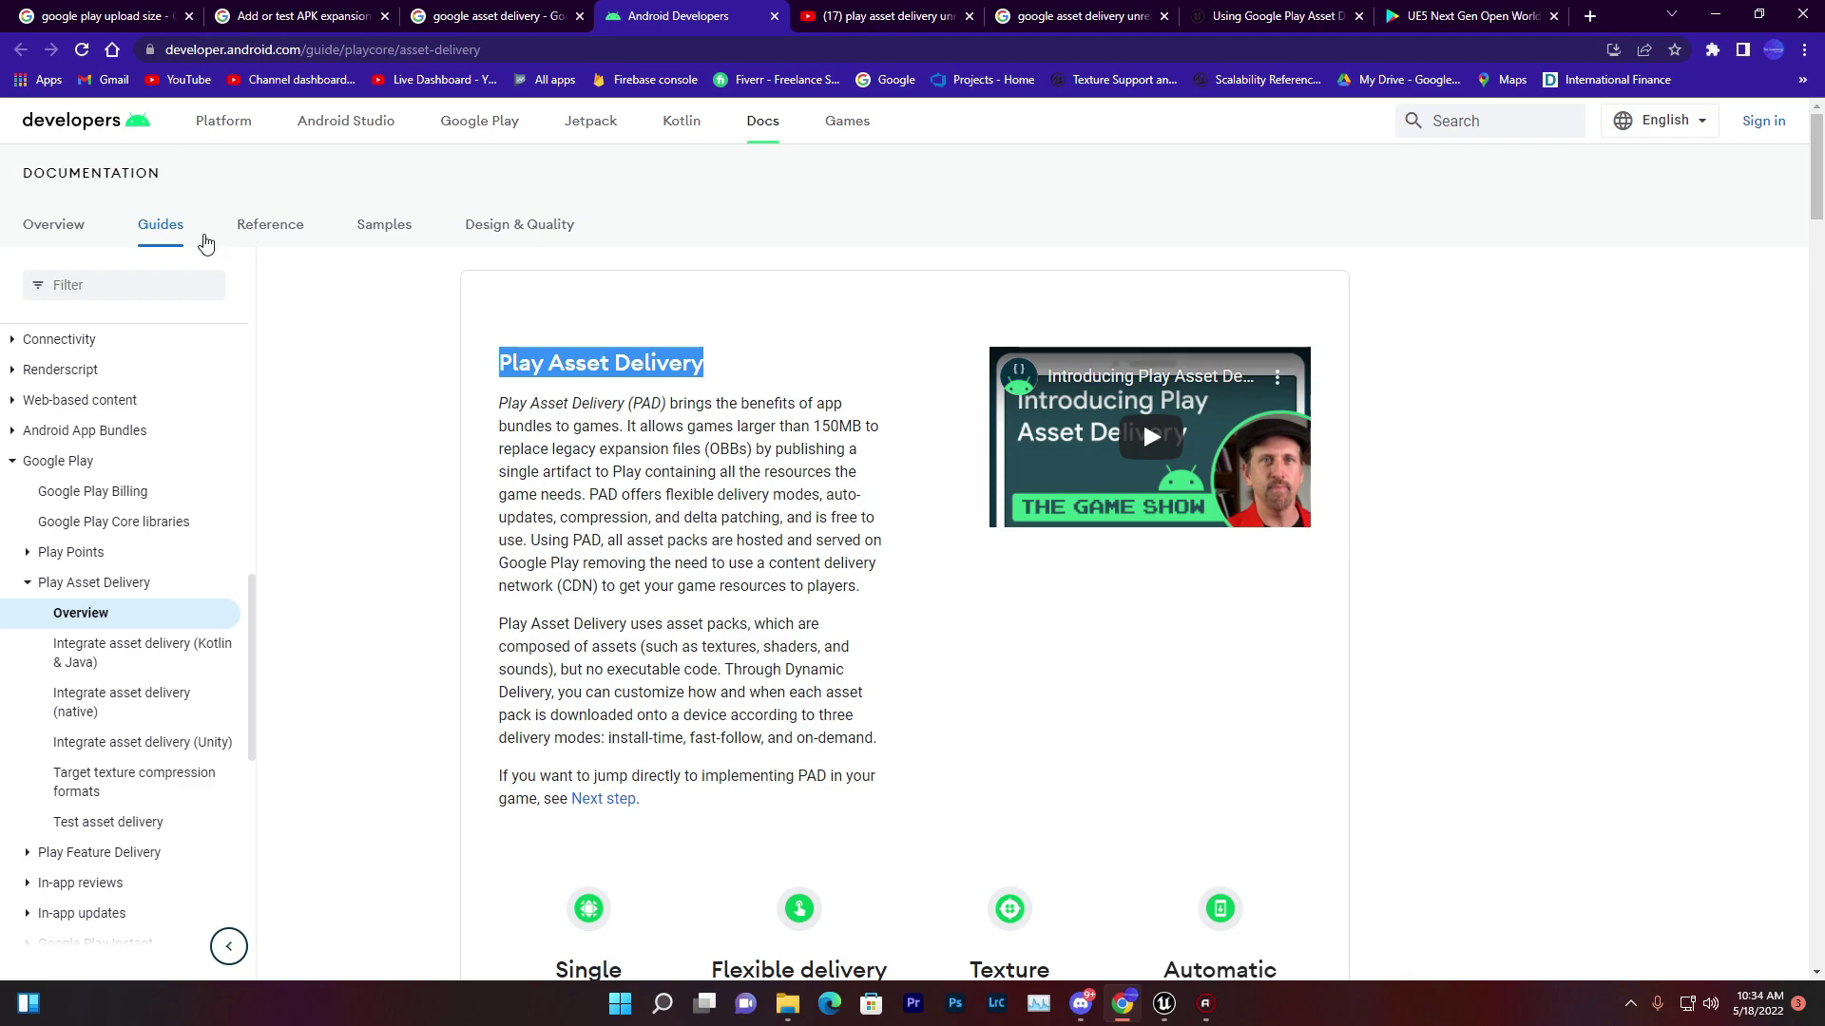
left_click_drag(498, 426, 876, 741)
left_click(658, 560)
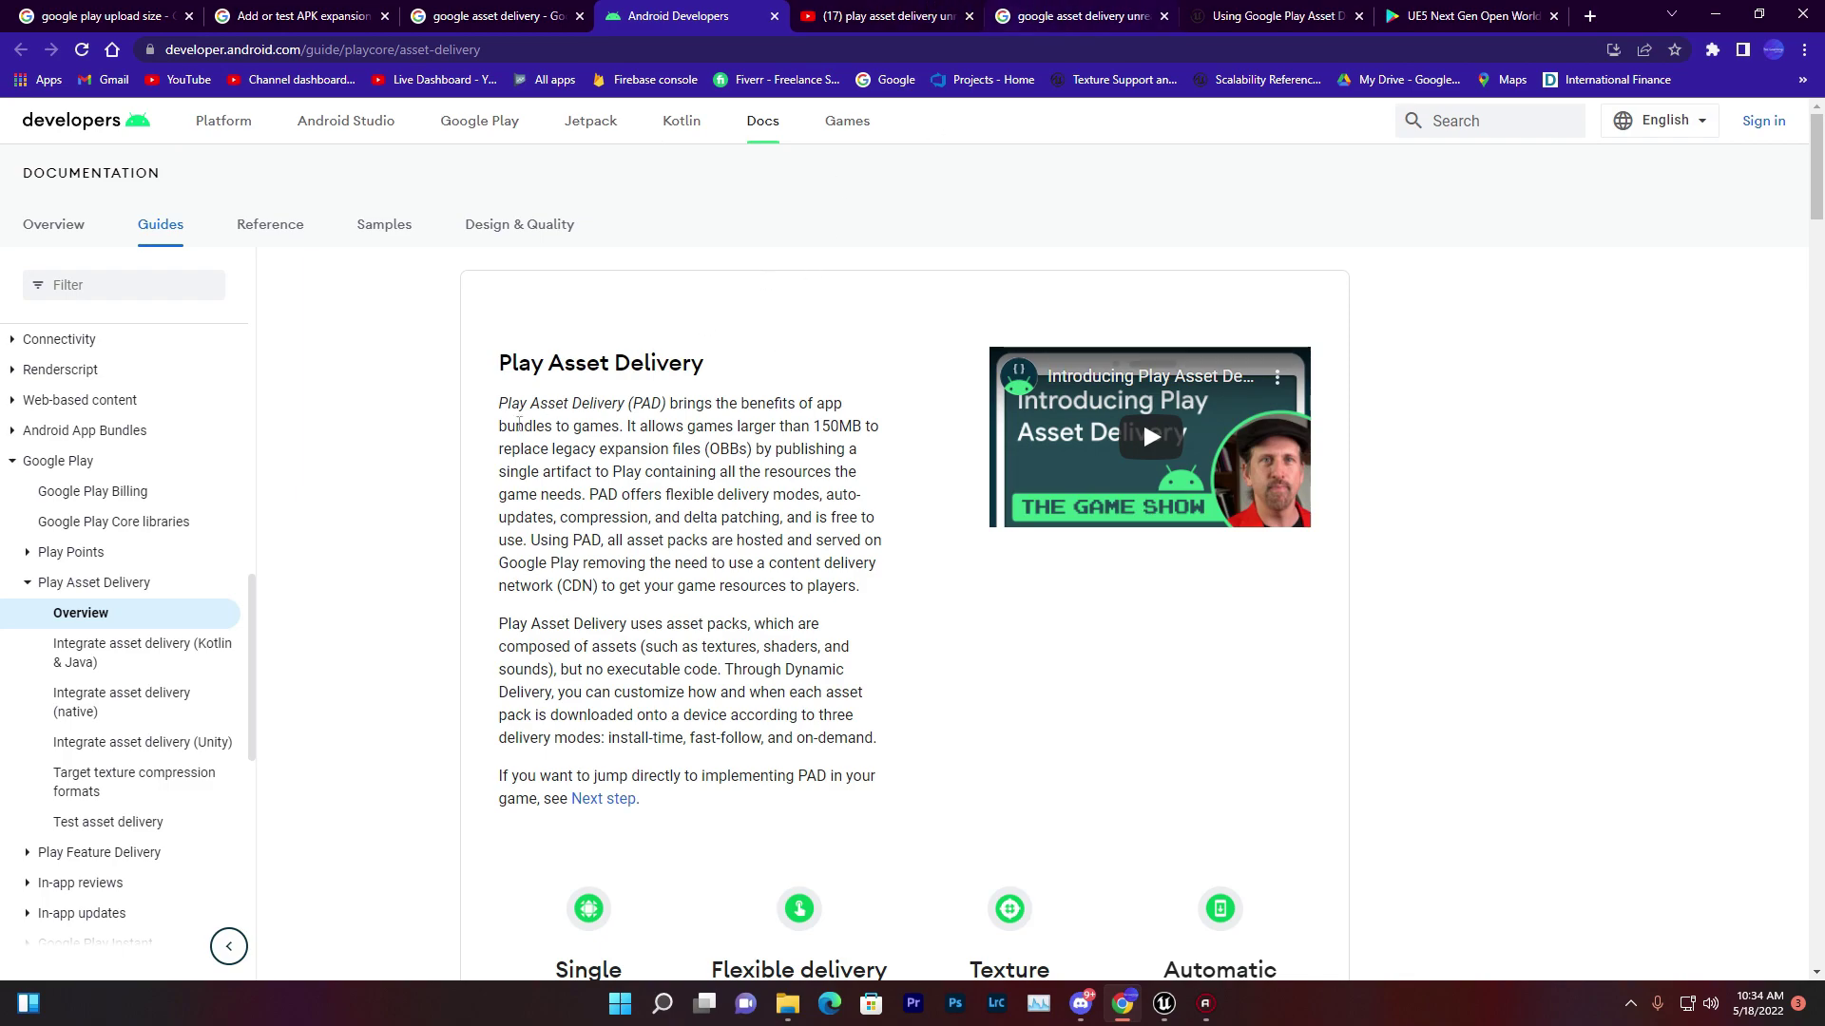
- Scroll through the 'play asset delivery unreal' YouTube results listing Unreal and Unity tutorials
left_click(889, 15)
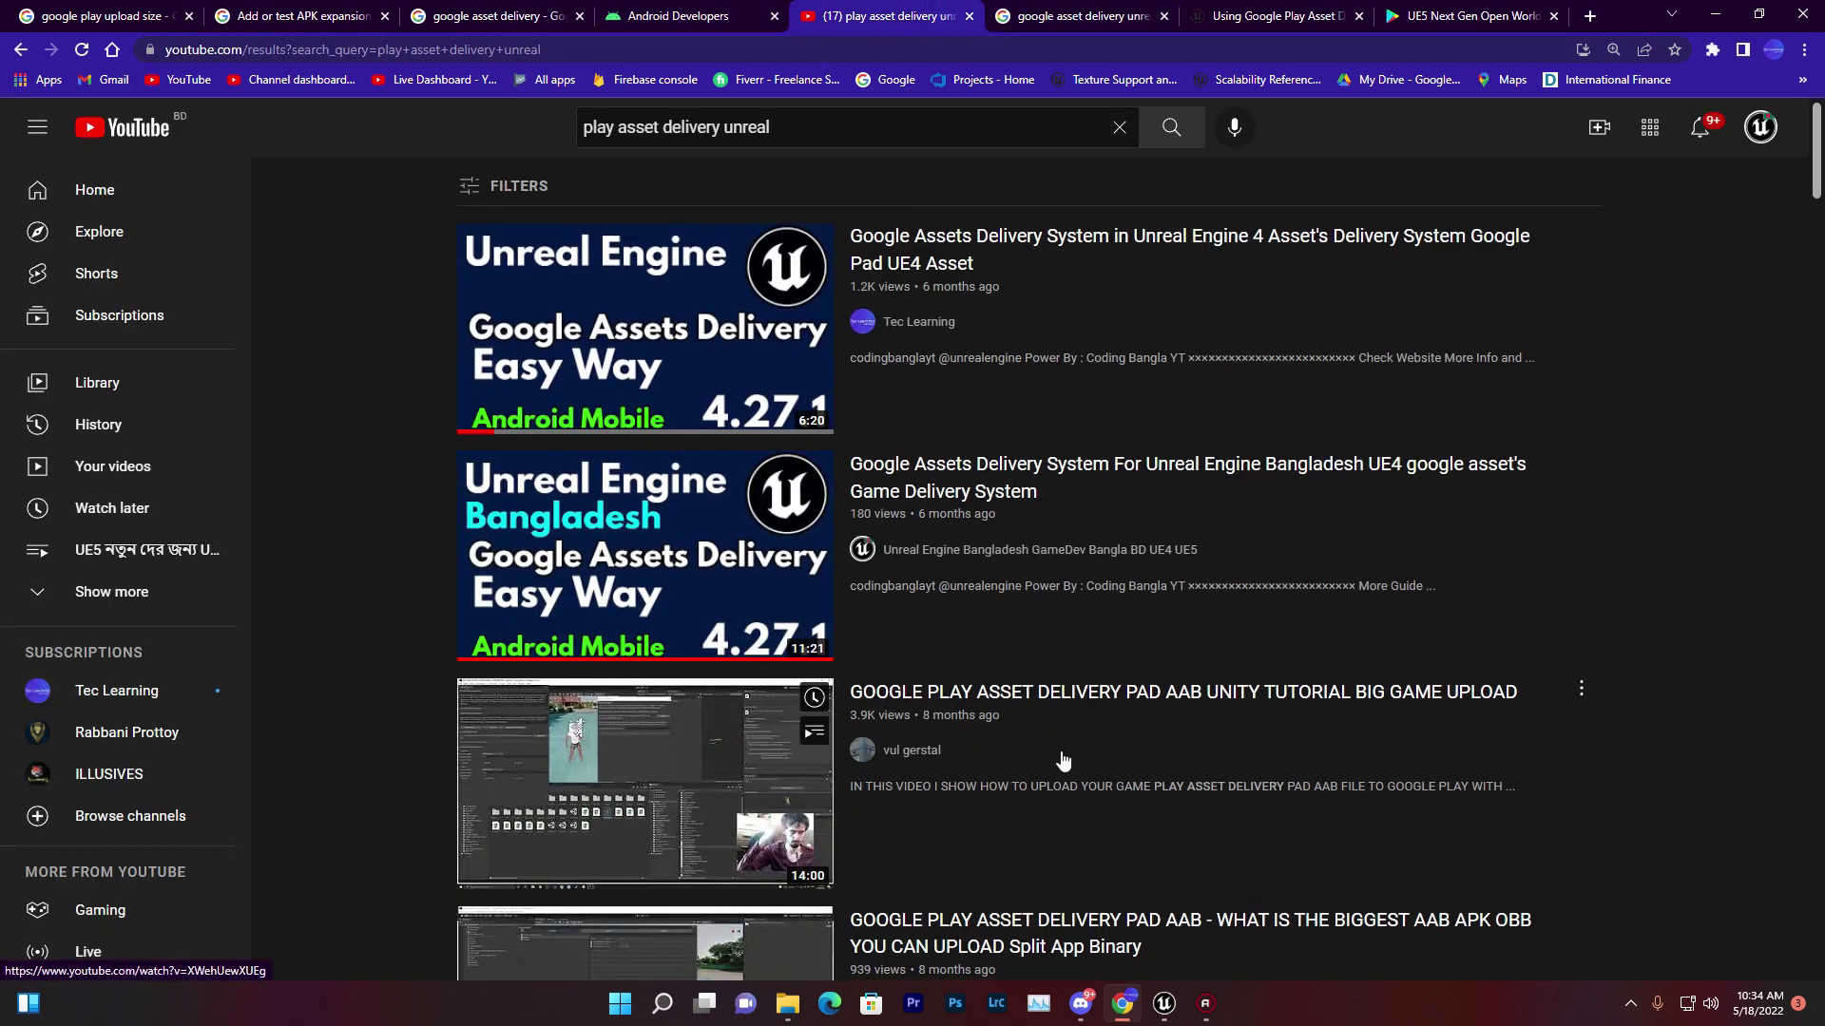
scroll(1058, 762, "down", 10)
scroll(793, 659, "down", 5)
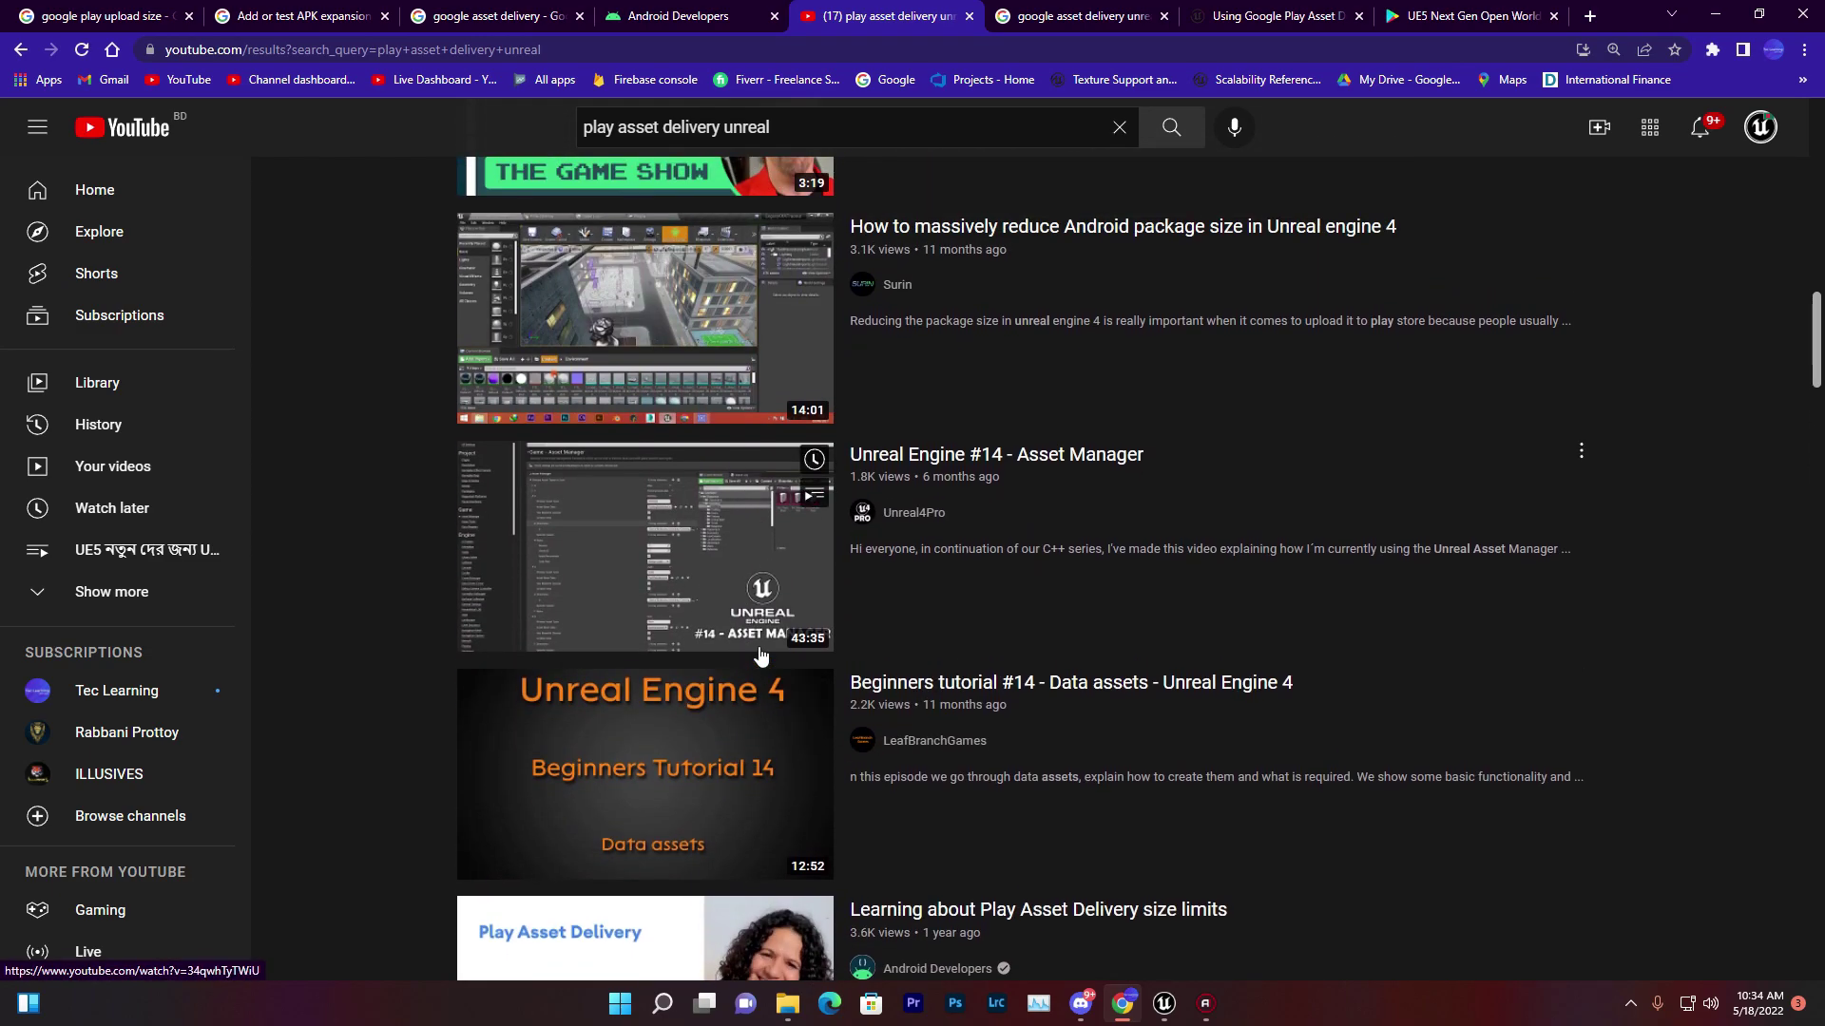
scroll(760, 656, "down", 6)
scroll(996, 813, "up", 12)
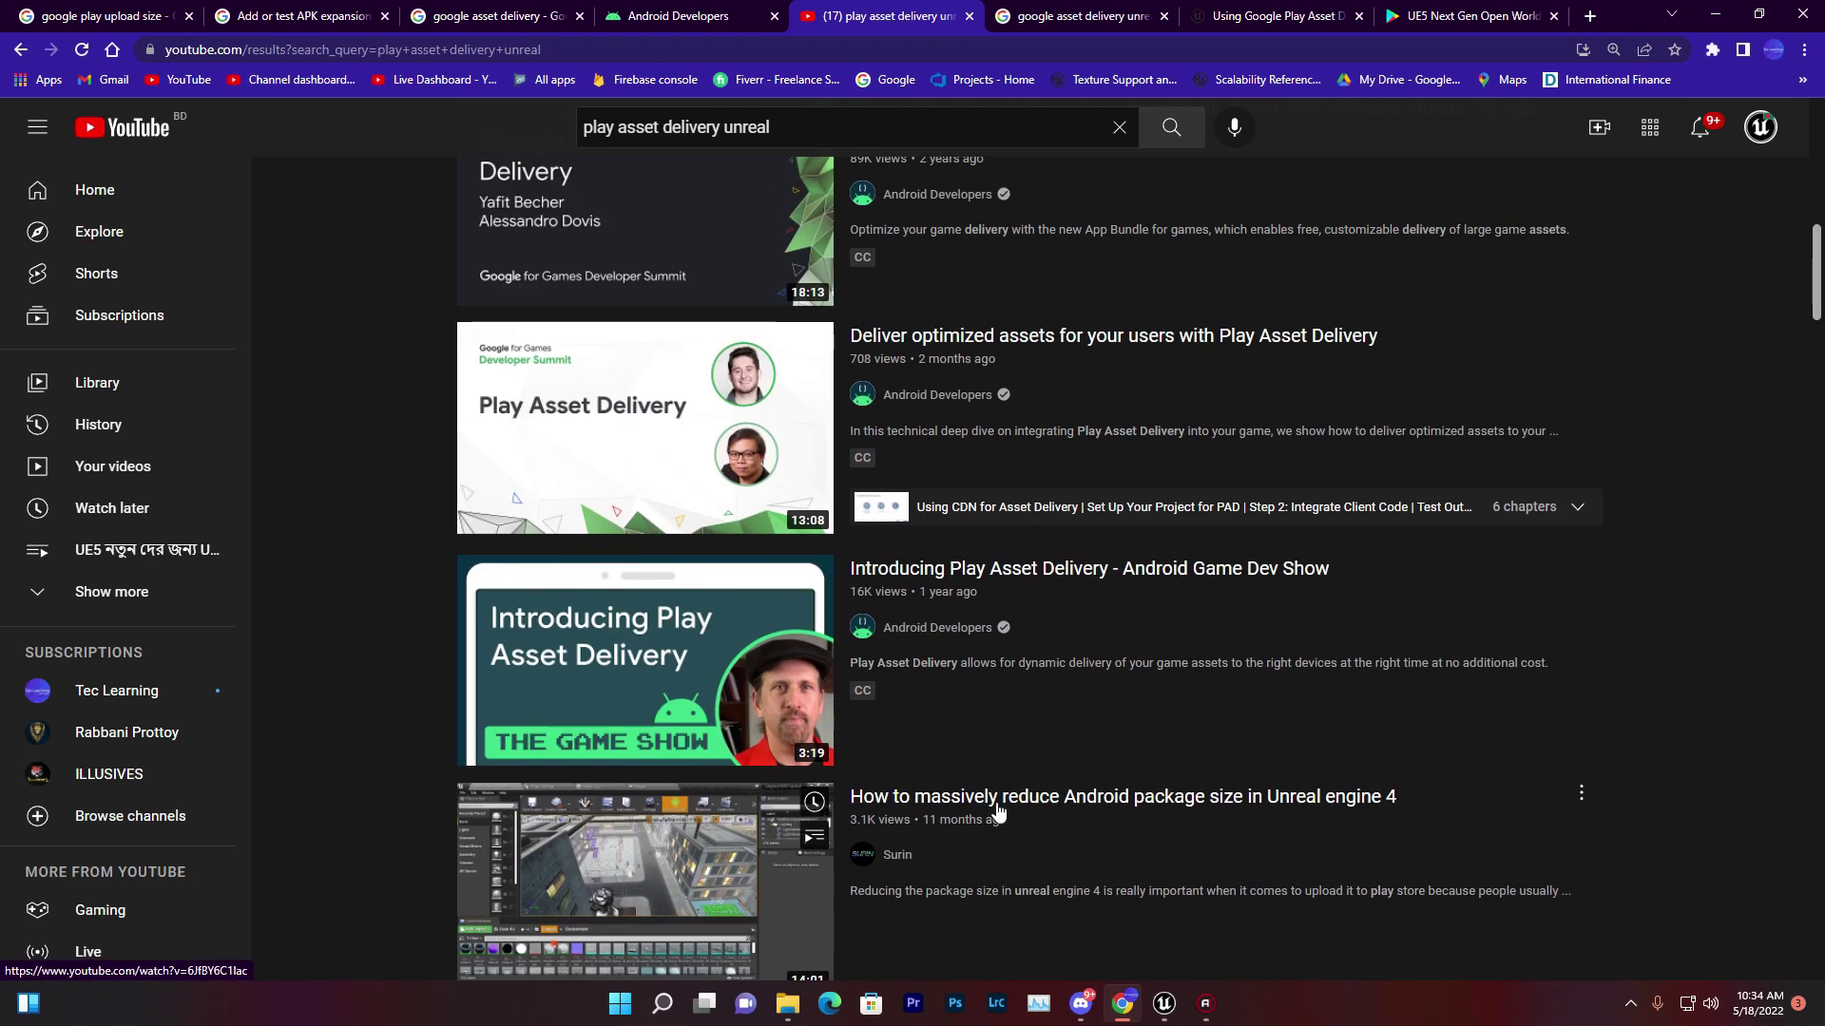
scroll(996, 813, "down", 7)
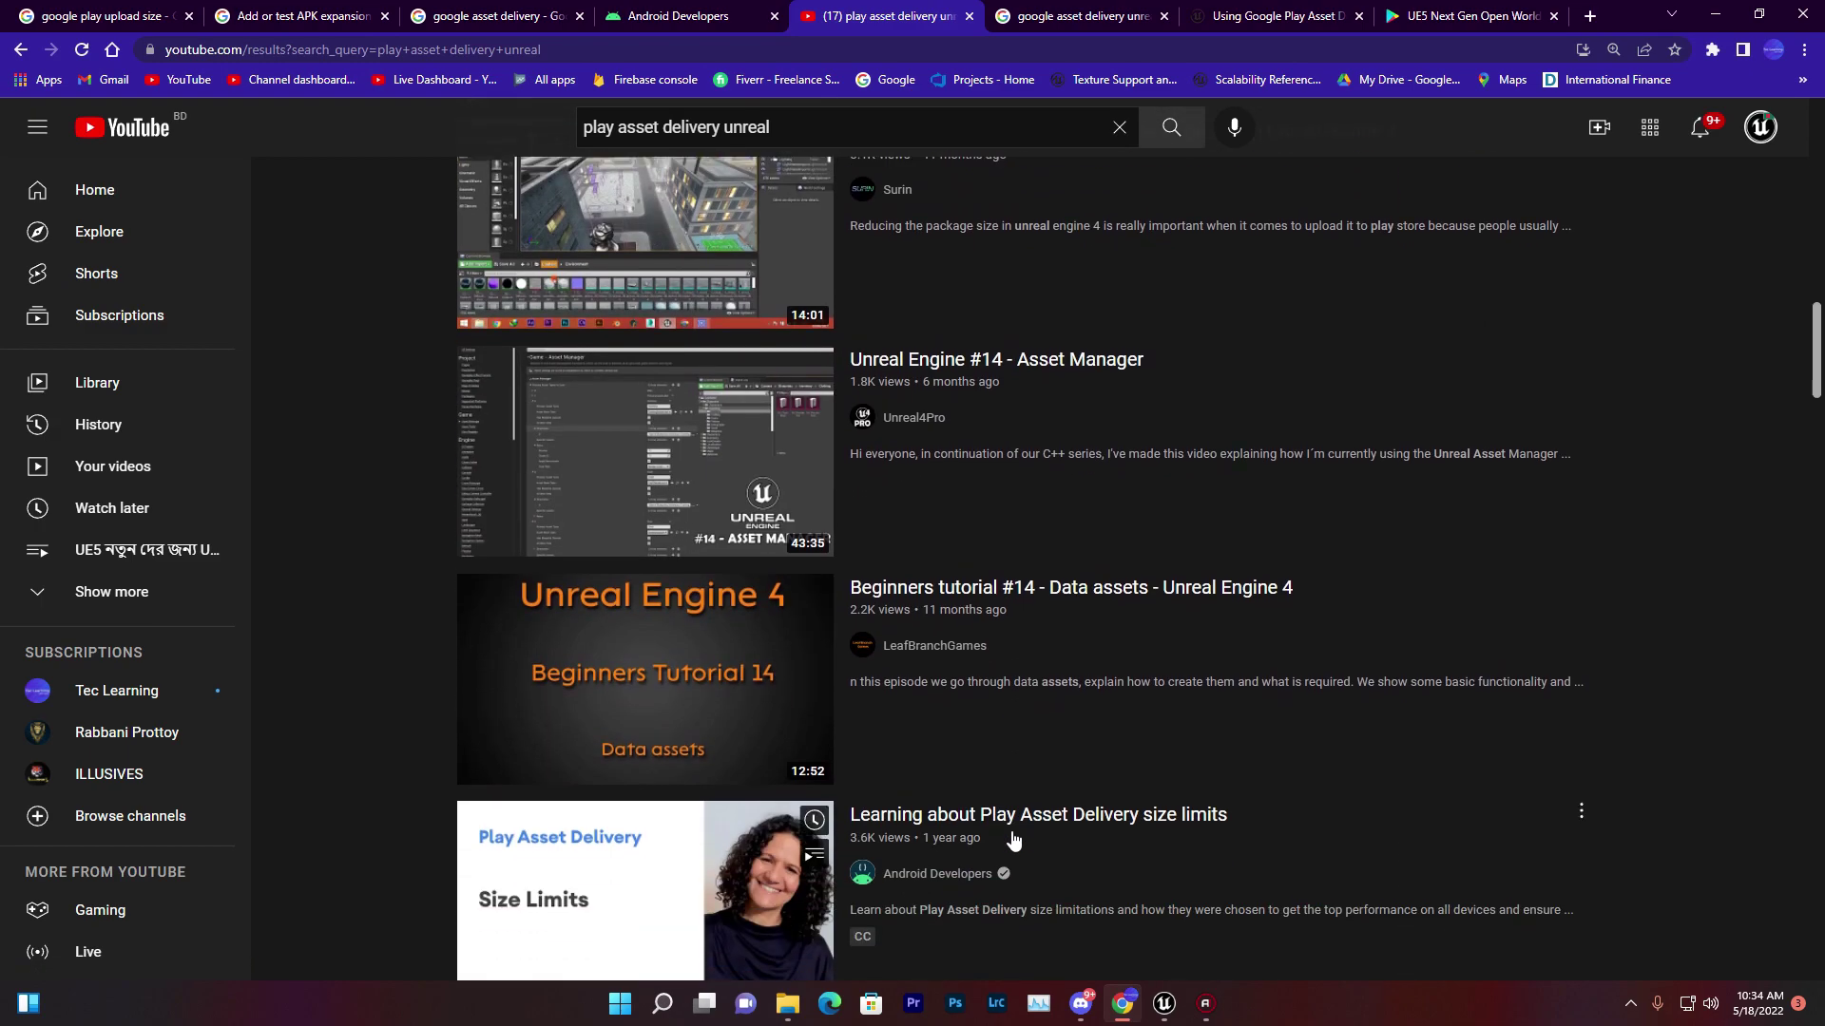
scroll(1013, 838, "down", 2)
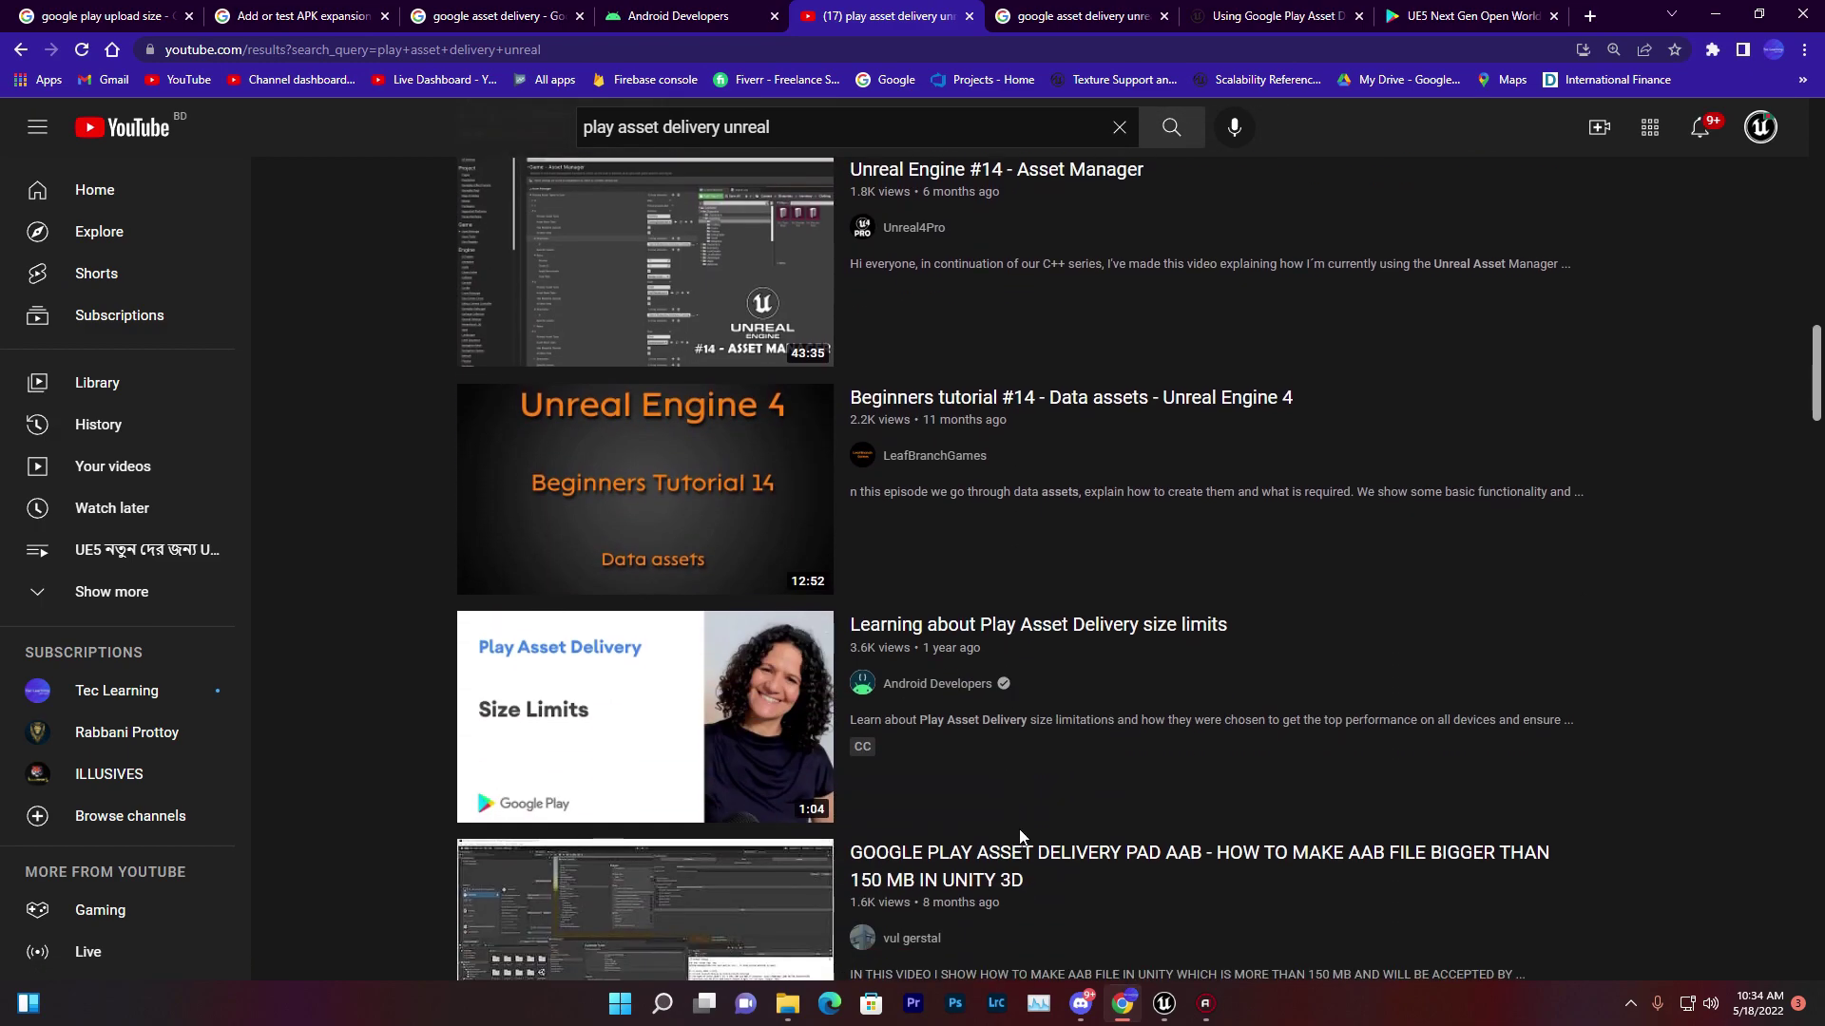
scroll(1022, 835, "down", 2)
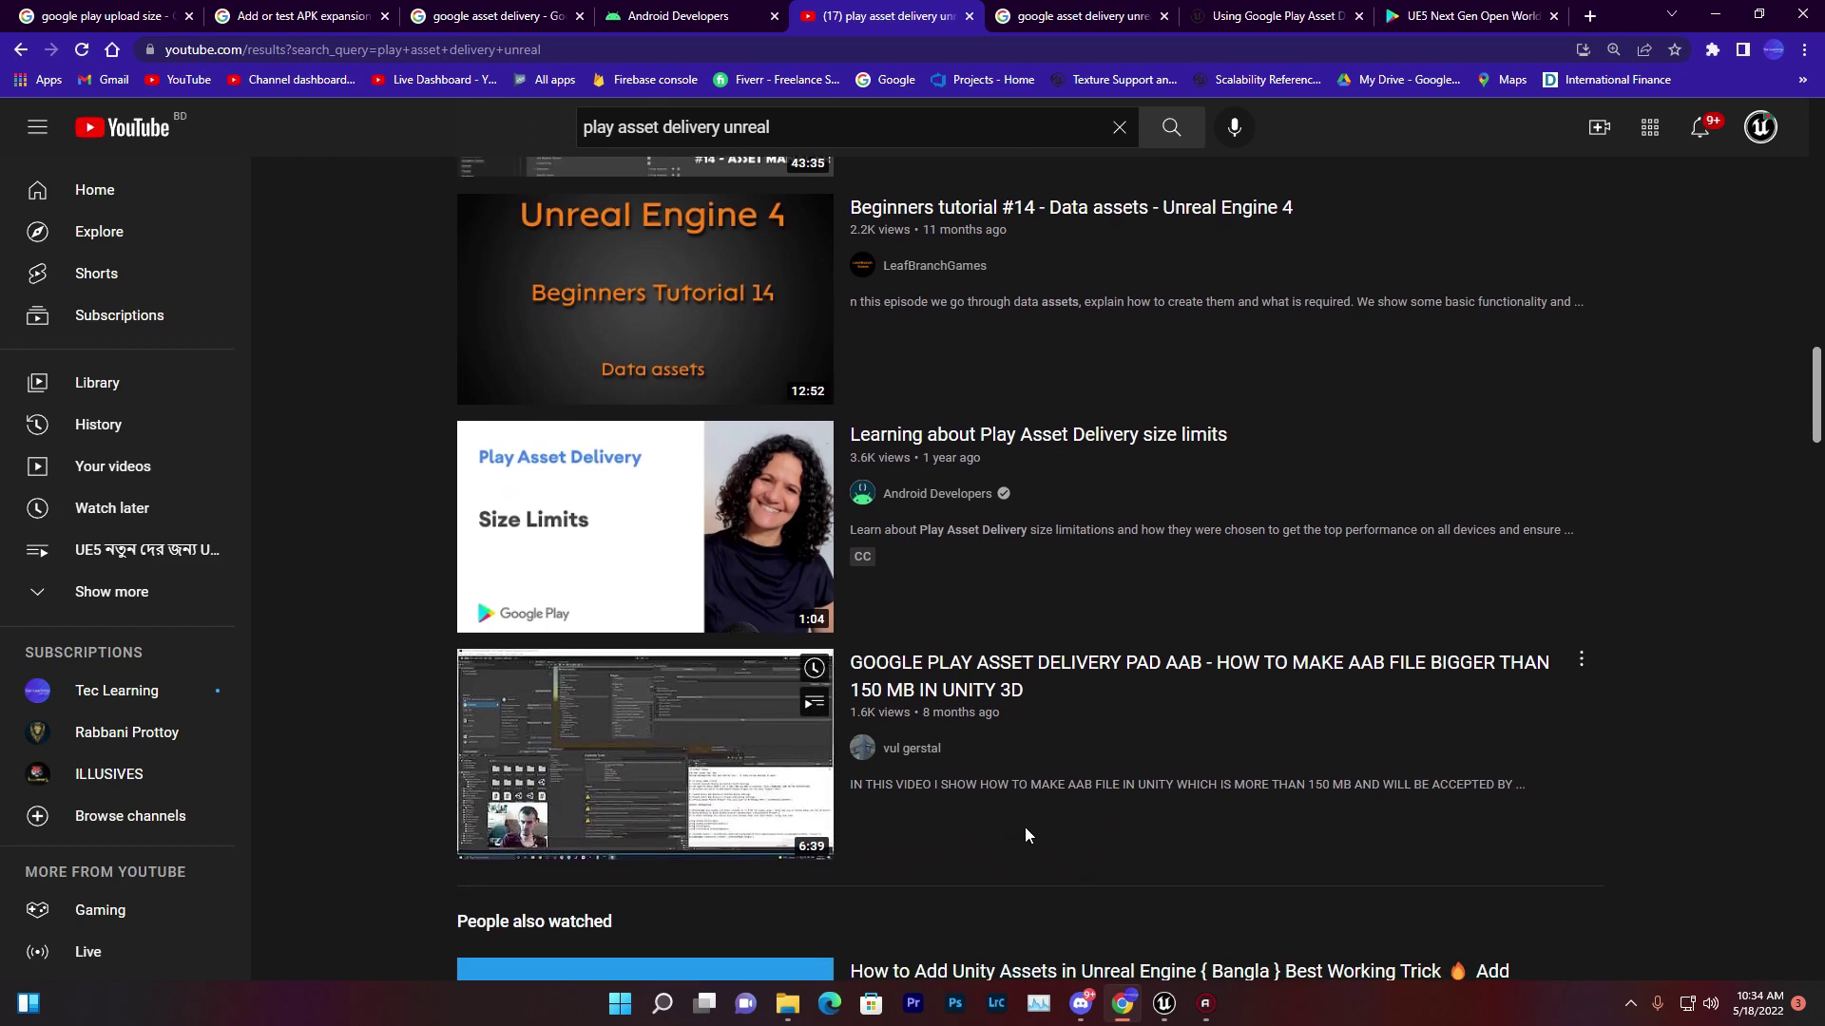
scroll(1026, 831, "down", 2)
scroll(1031, 836, "down", 7)
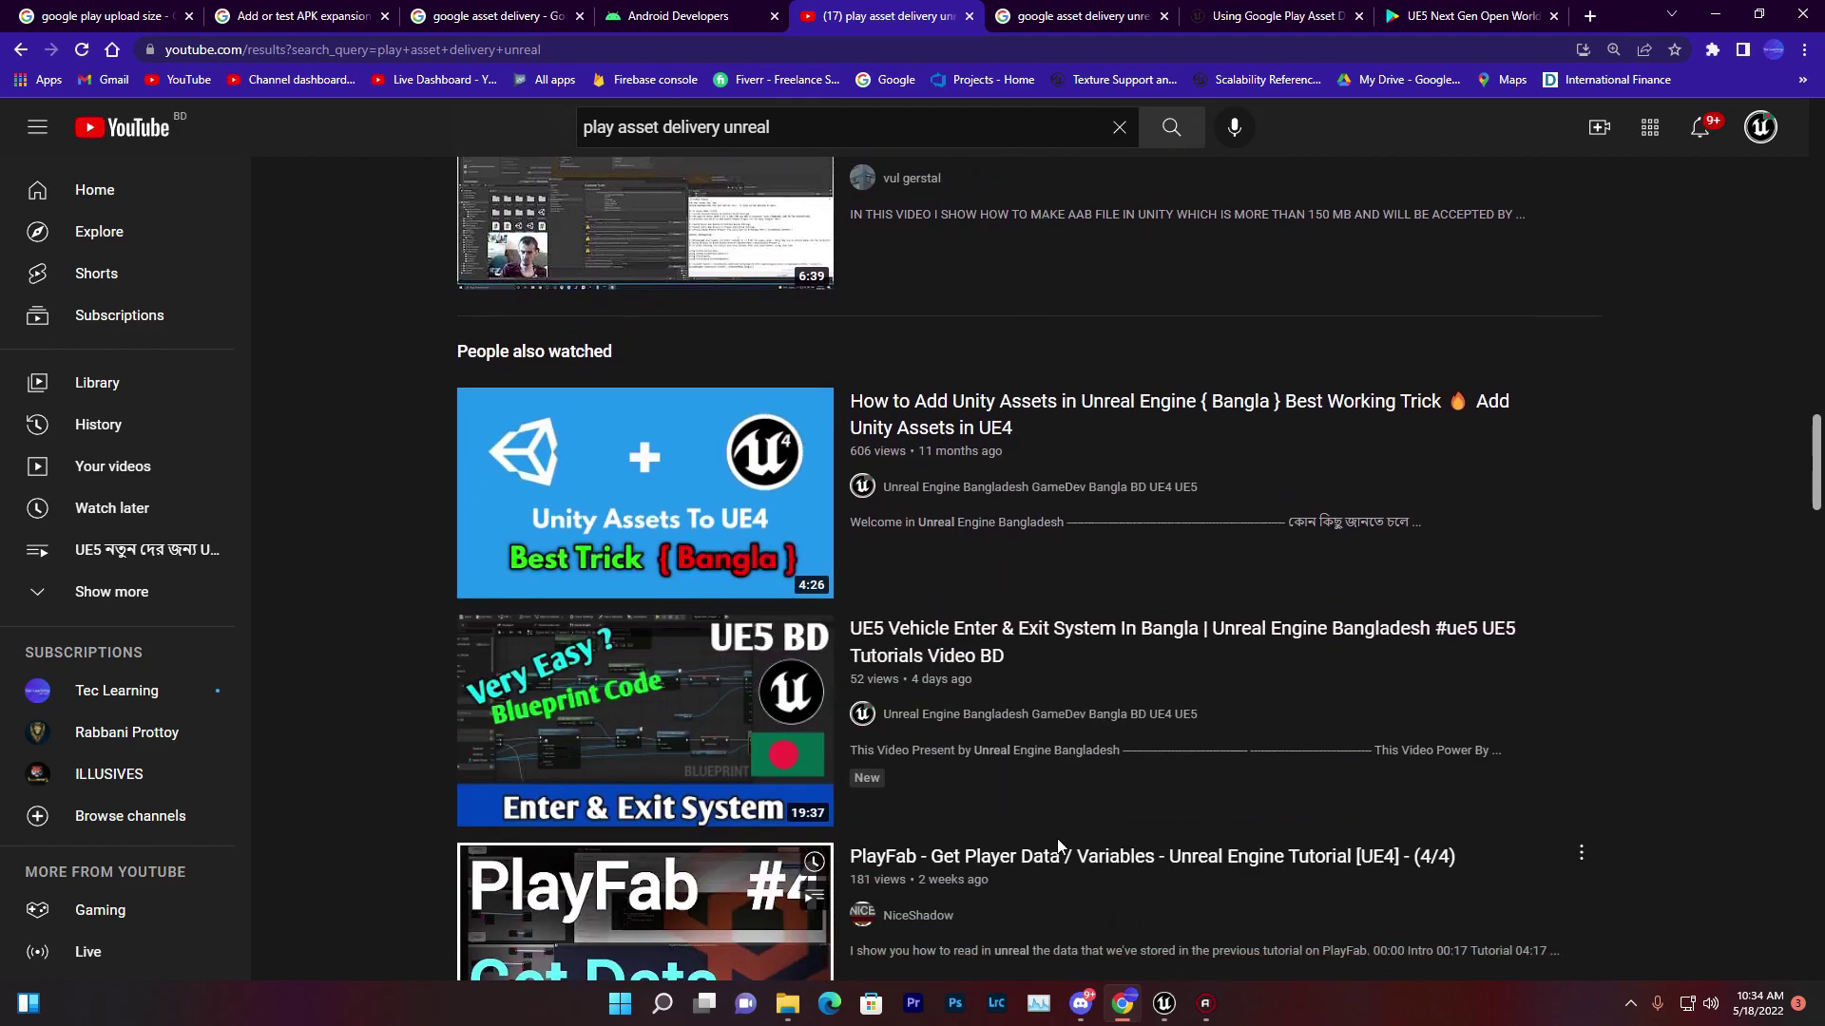
scroll(1218, 753, "up", 18)
scroll(1073, 548, "up", 10)
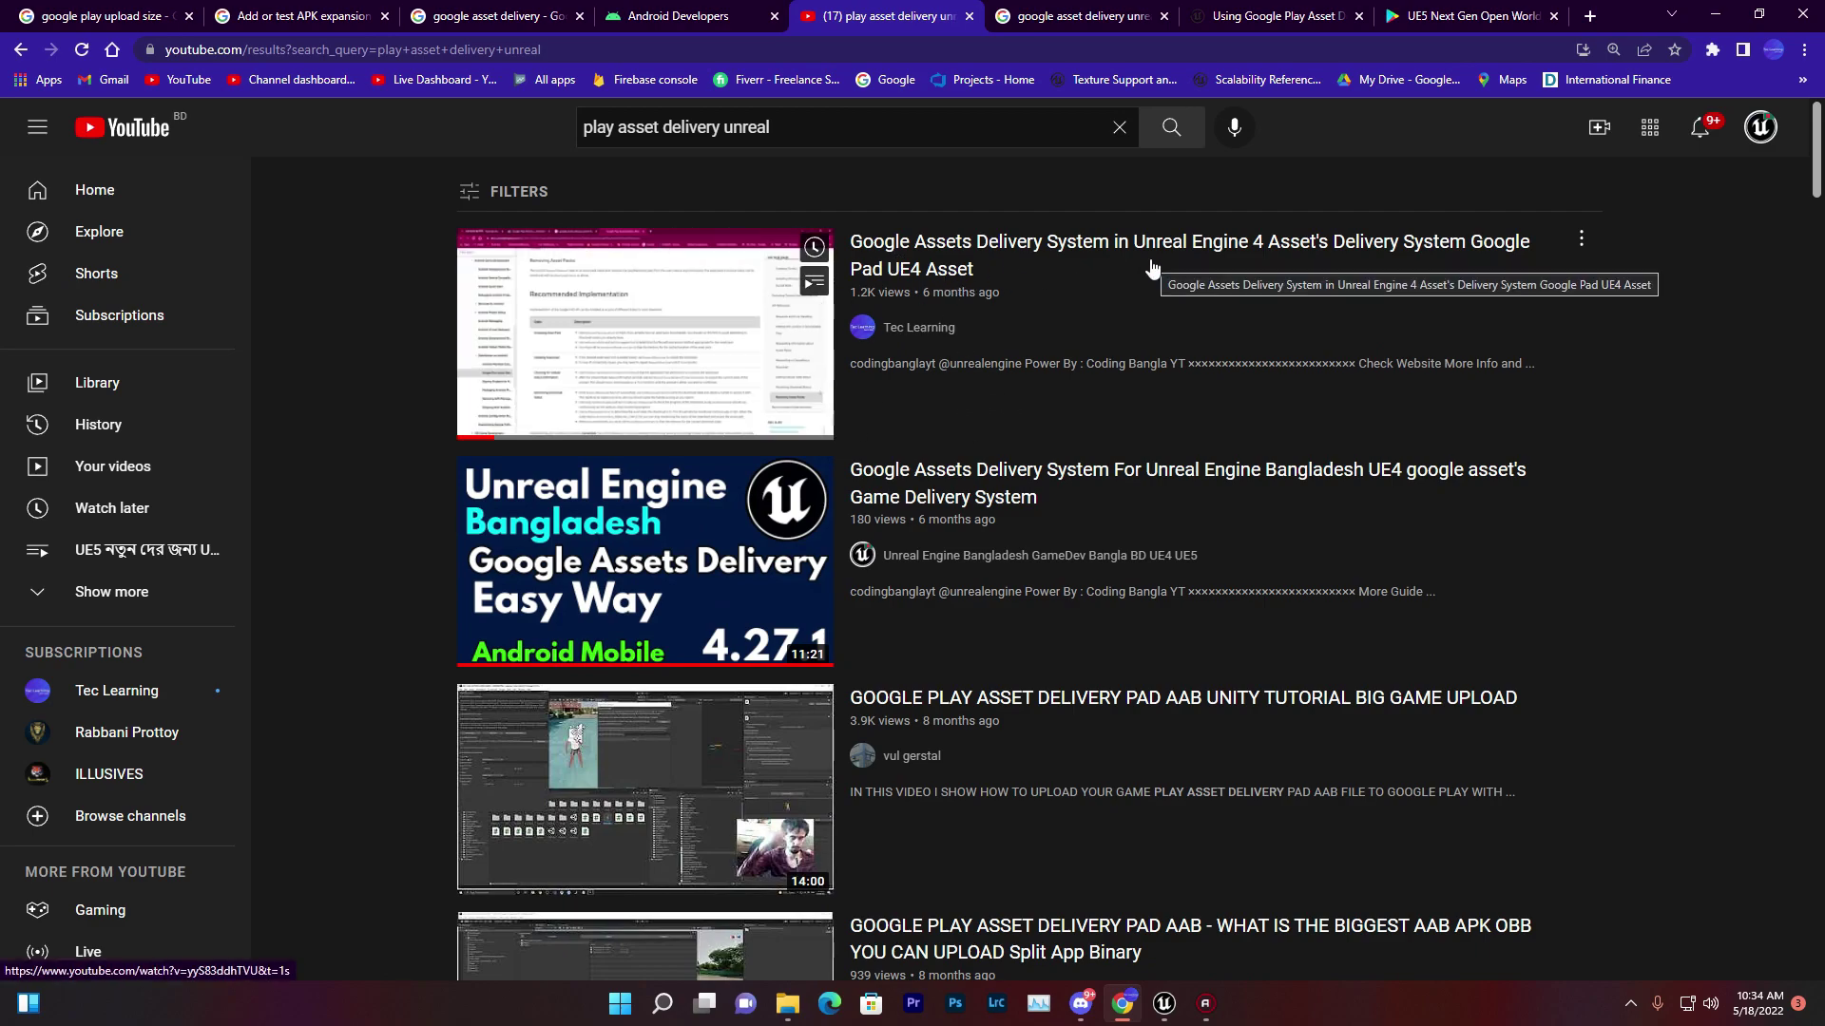
scroll(907, 385, "down", 3)
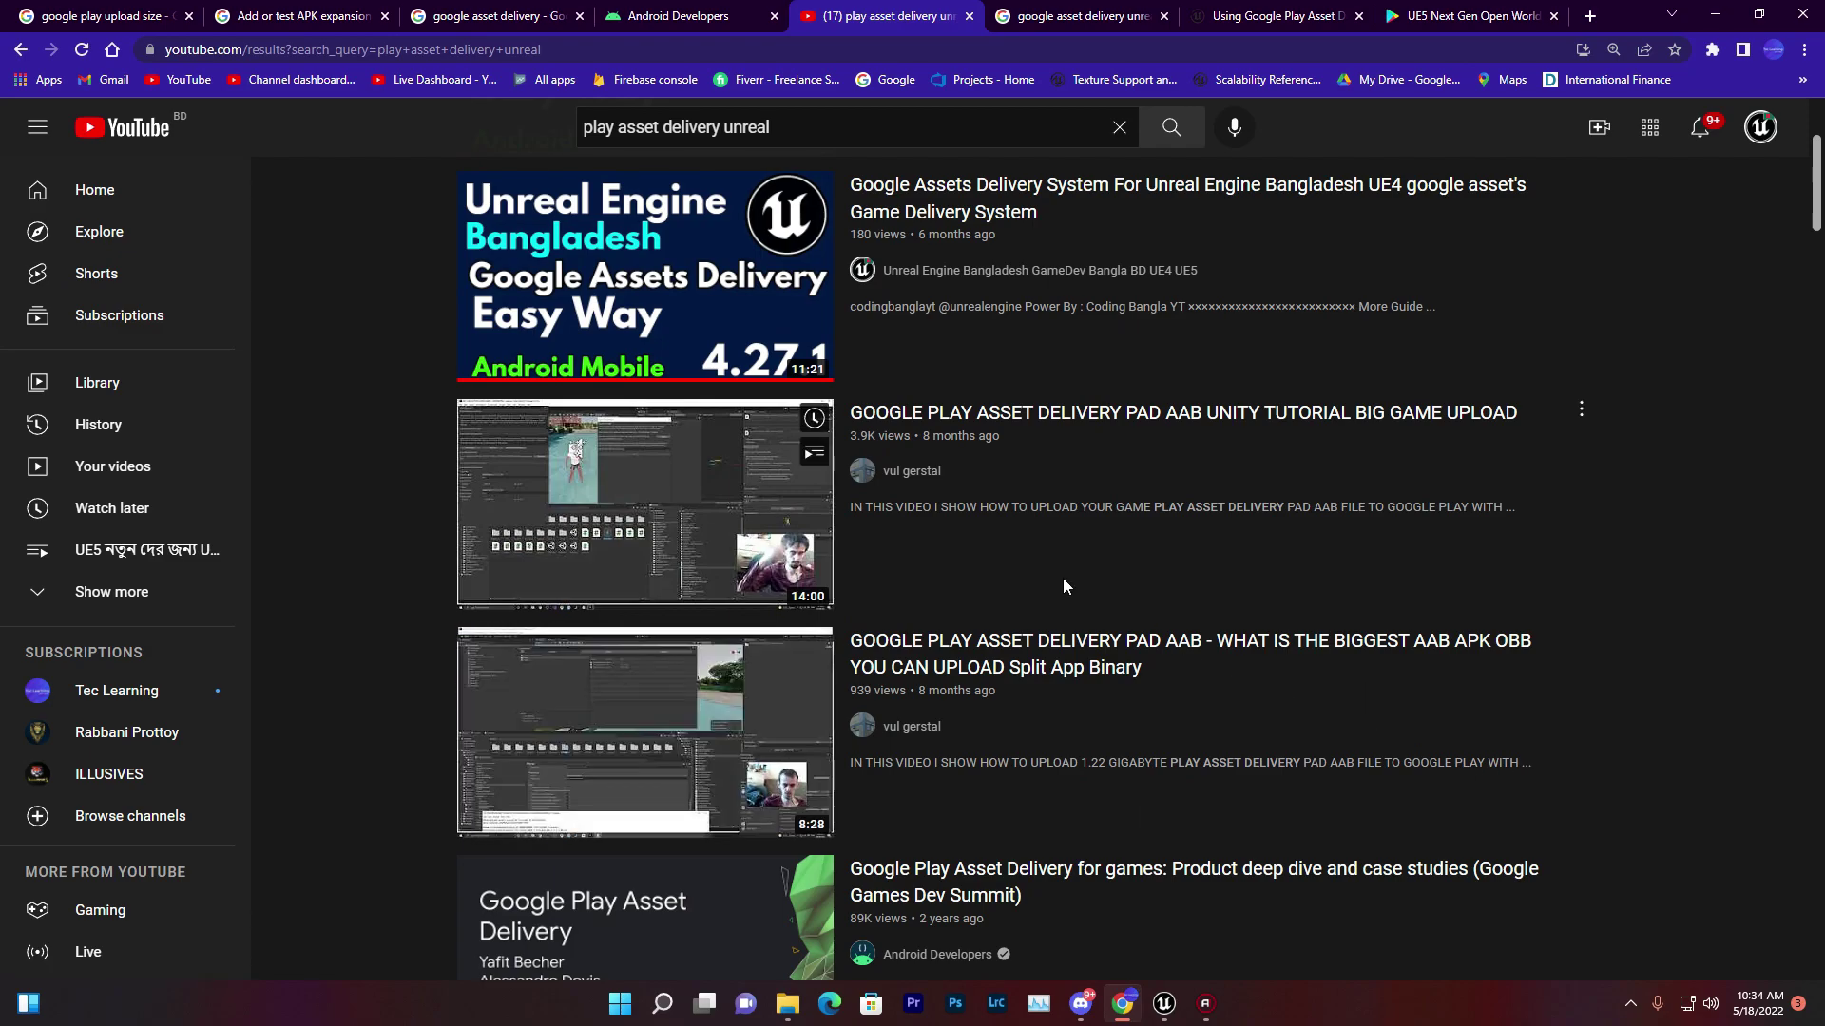
scroll(1062, 578, "down", 4)
scroll(1067, 643, "up", 7)
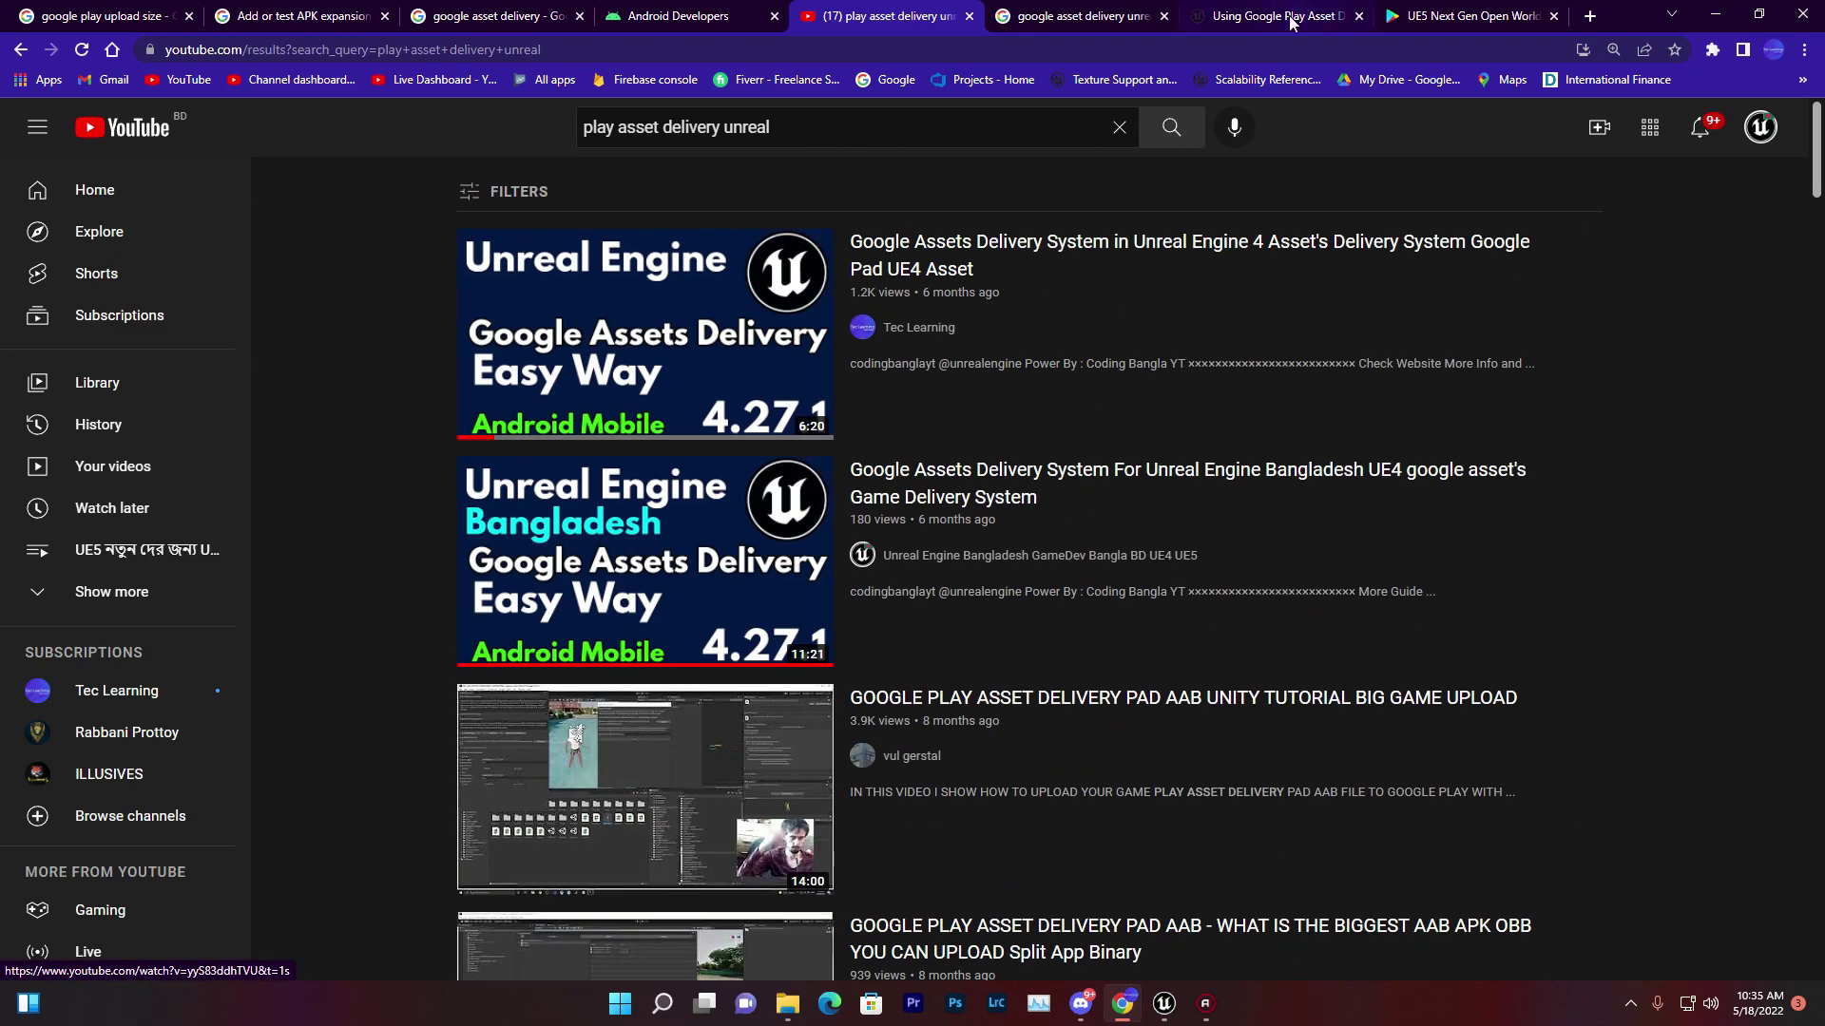
- Open Unreal's Google Play Asset Delivery guide and read its opening sections
left_click(1103, 16)
scroll(149, 242, "up", 1)
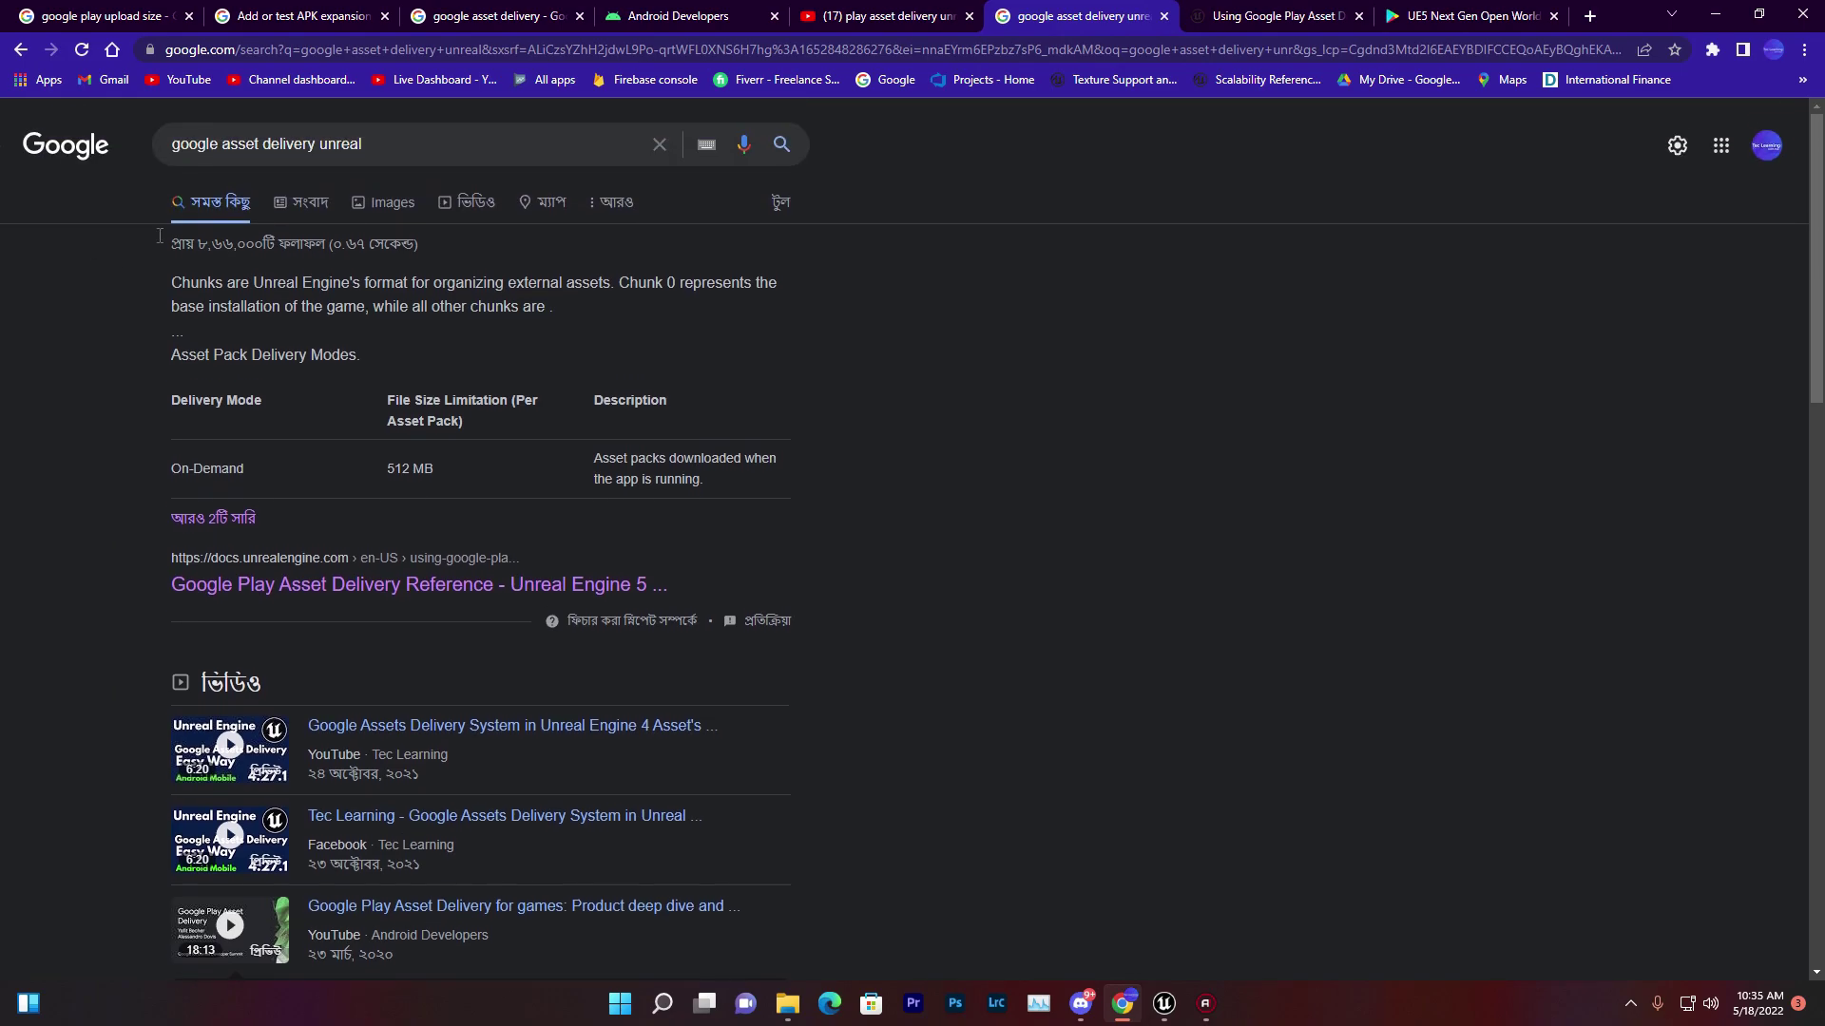
left_click(1269, 16)
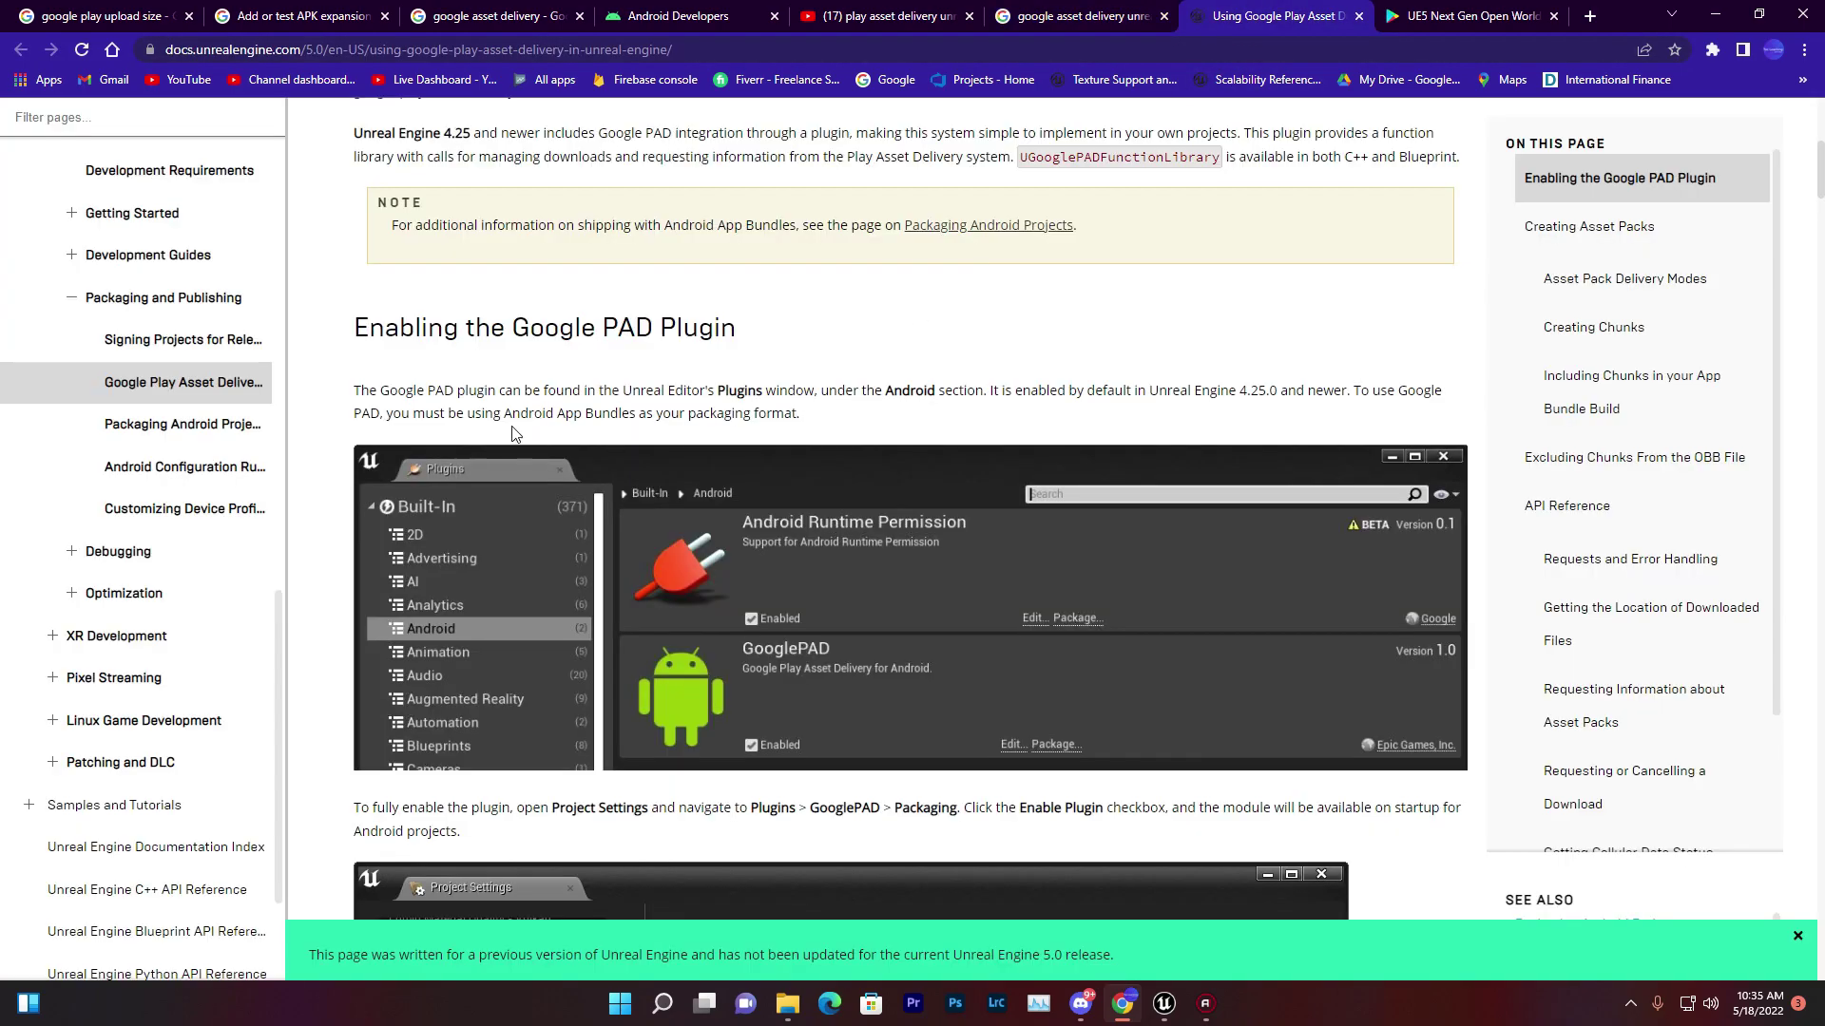
scroll(960, 502, "down", 10)
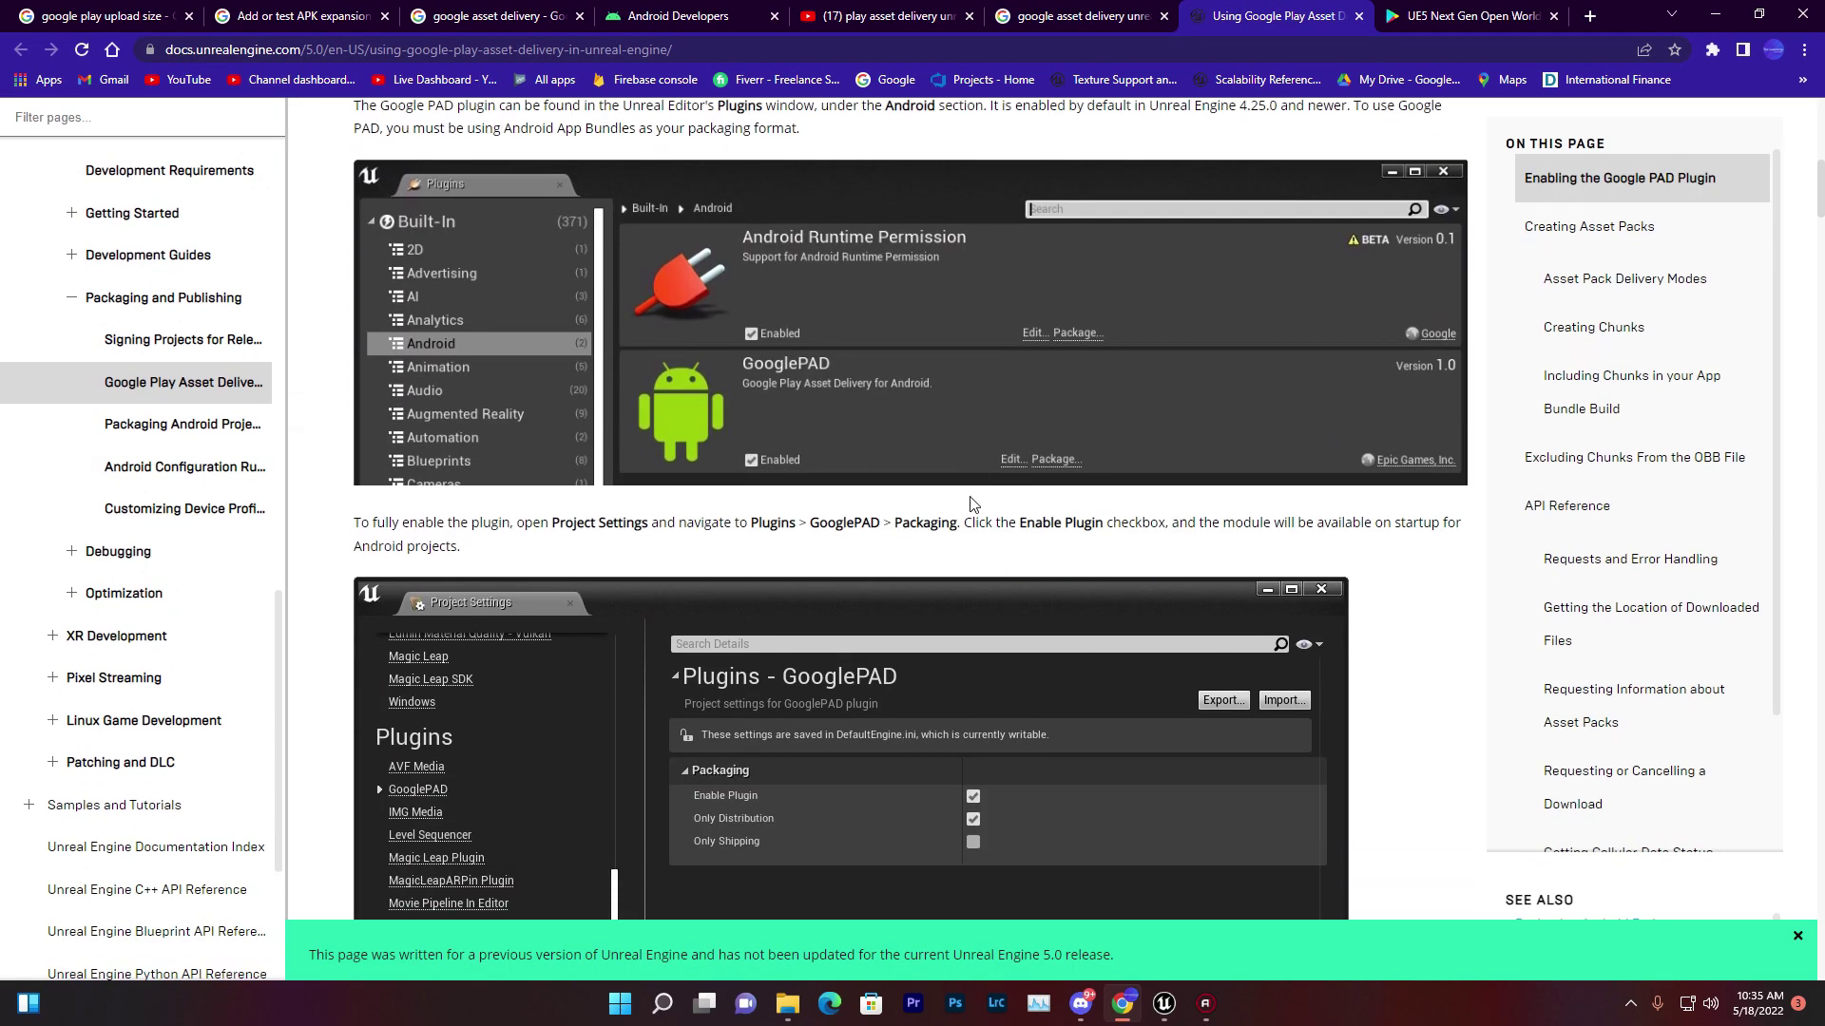
scroll(835, 370, "down", 15)
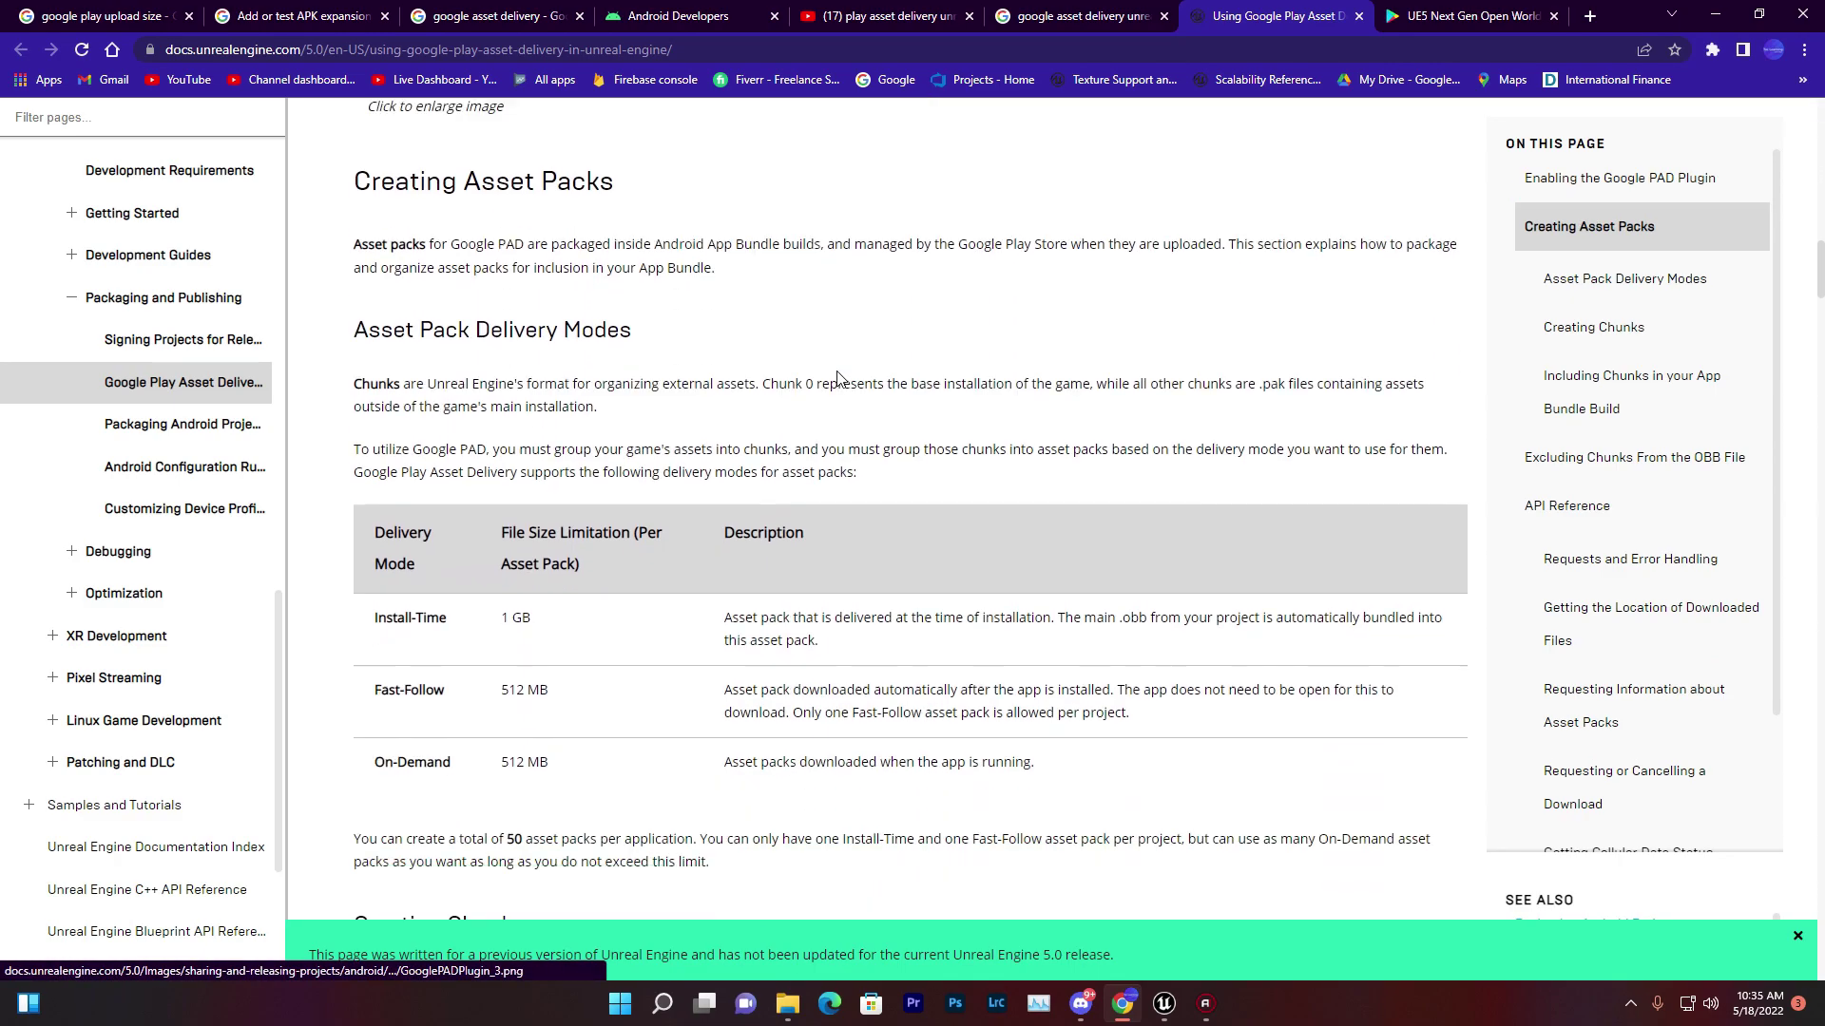
scroll(838, 371, "down", 15)
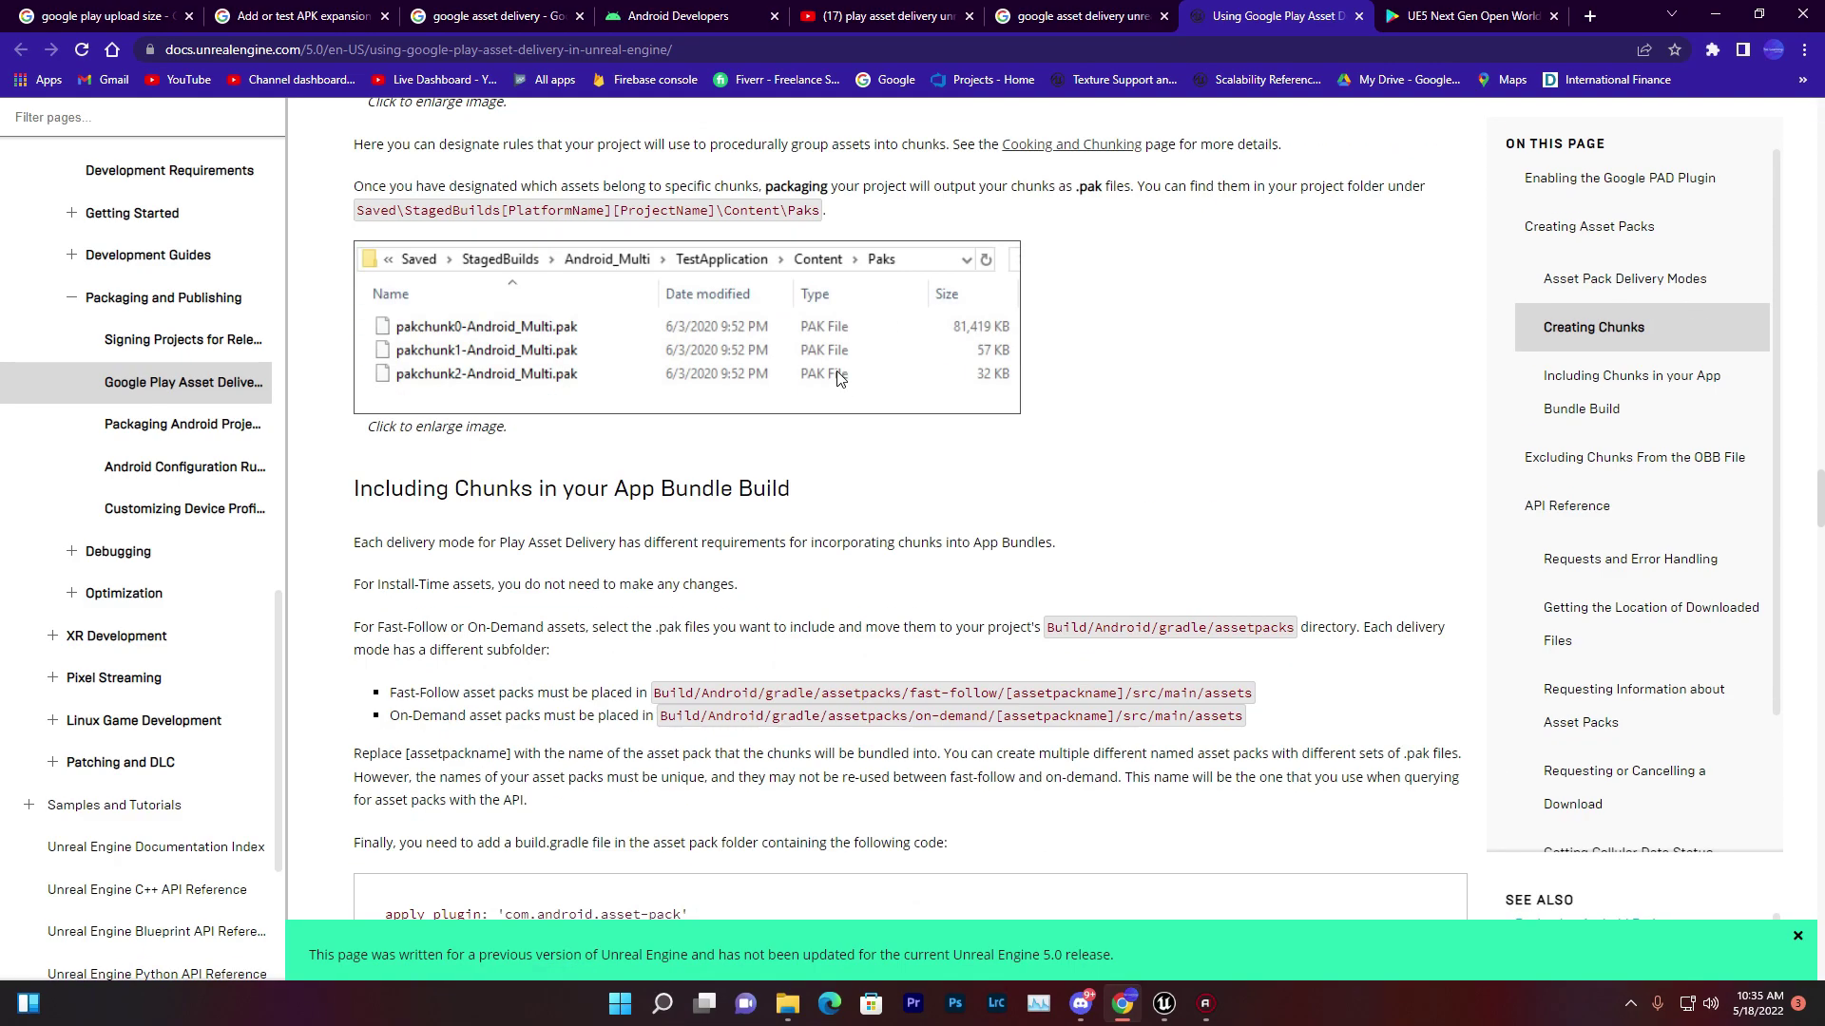
scroll(838, 378, "down", 10)
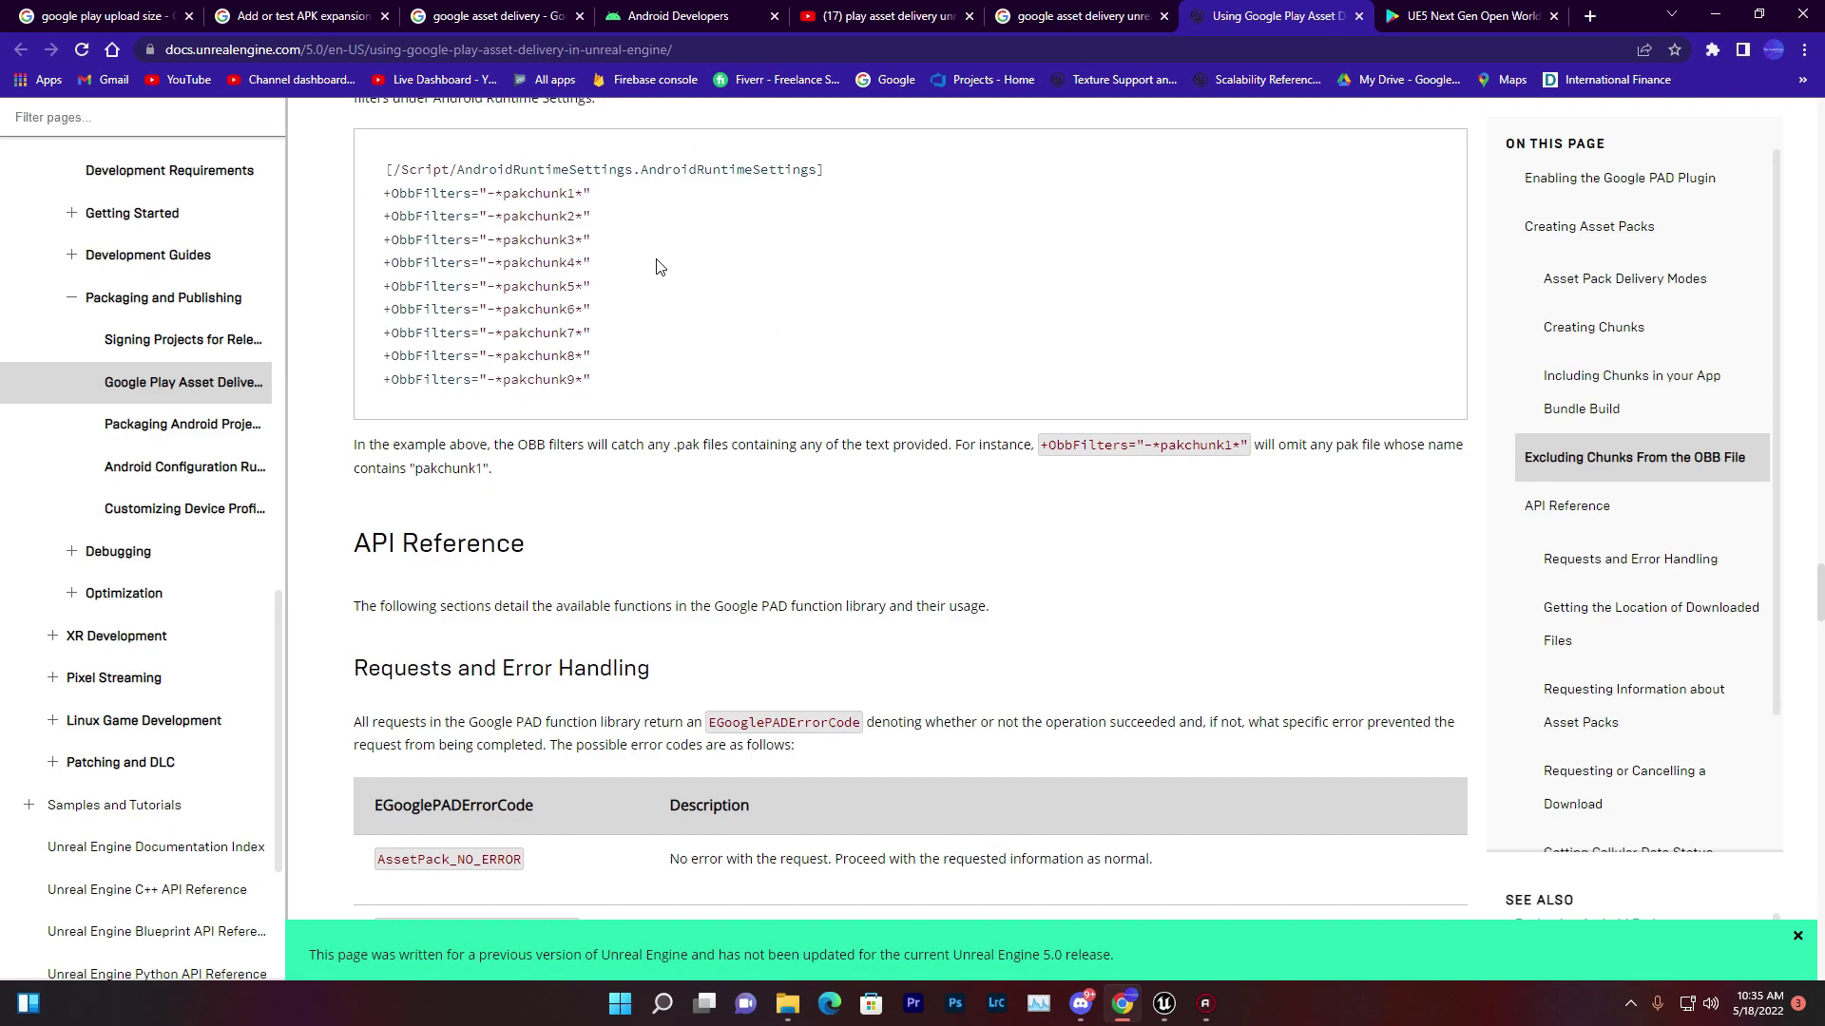
scroll(659, 266, "down", 4)
- Read through the guide's remaining download sections, then minimize the browser
scroll(1644, 407, "up", 9)
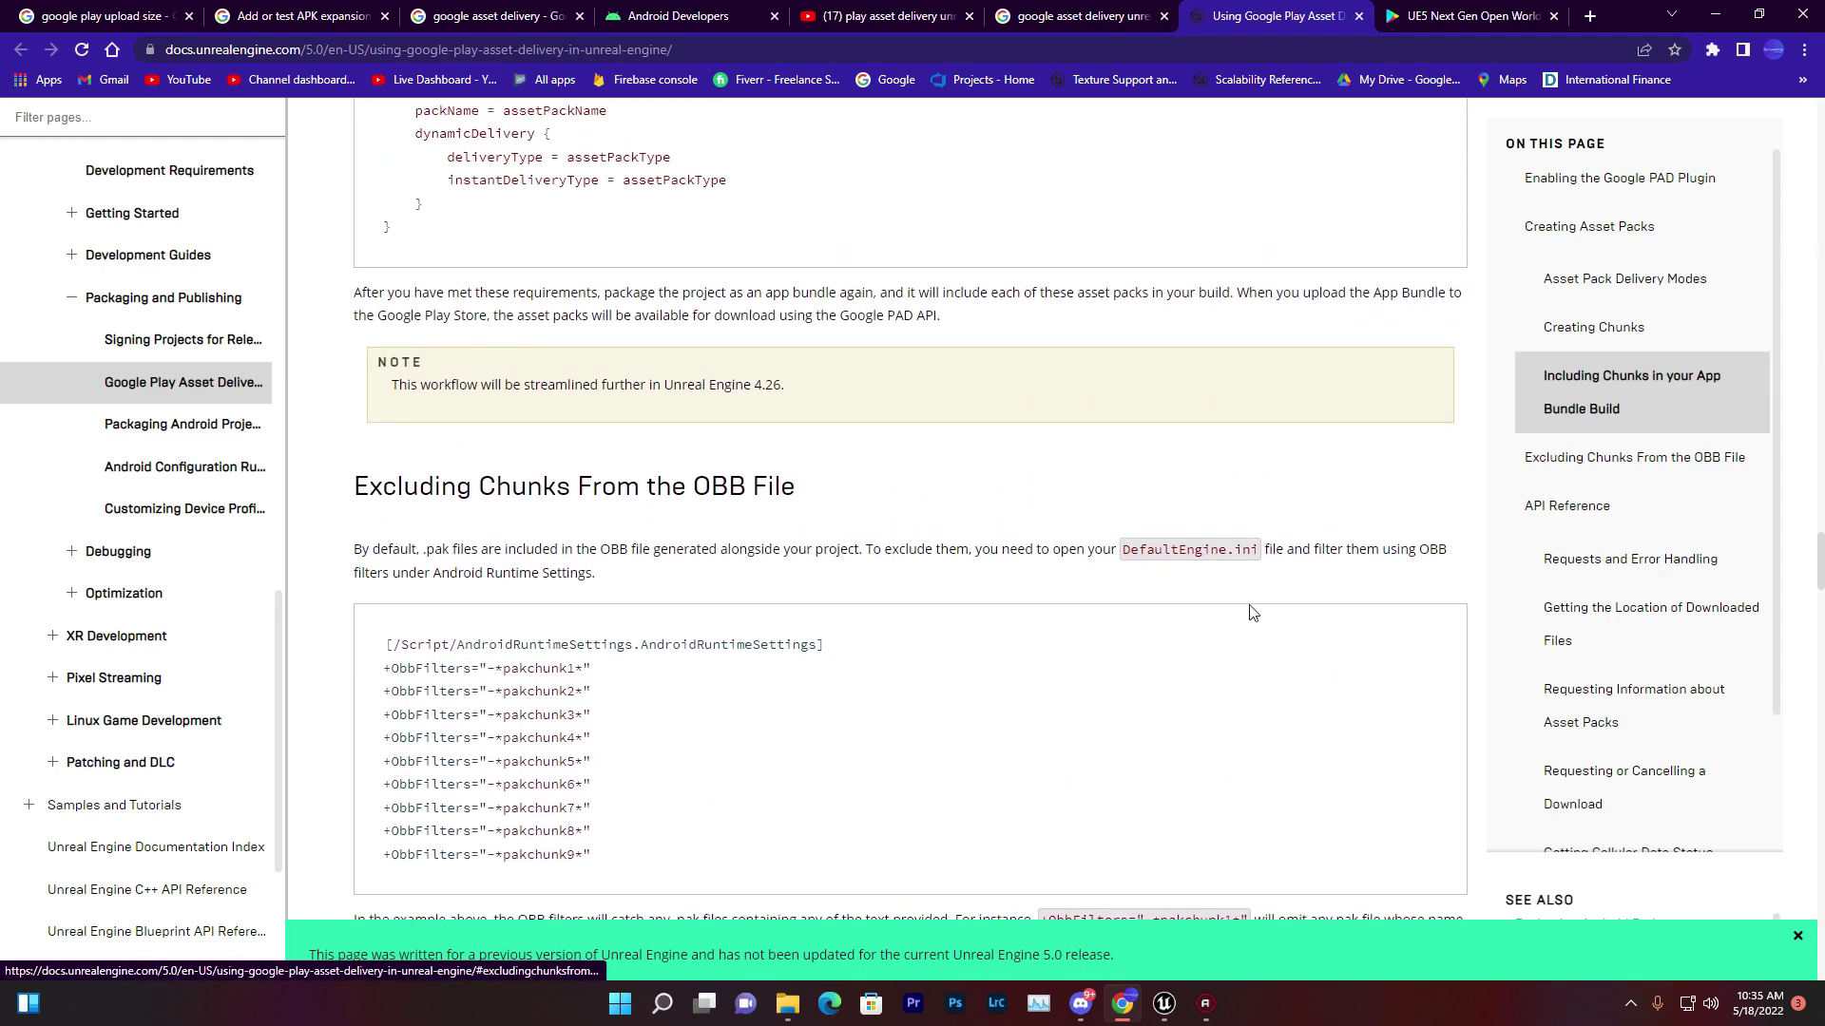
scroll(840, 570, "down", 1)
scroll(840, 570, "down", 12)
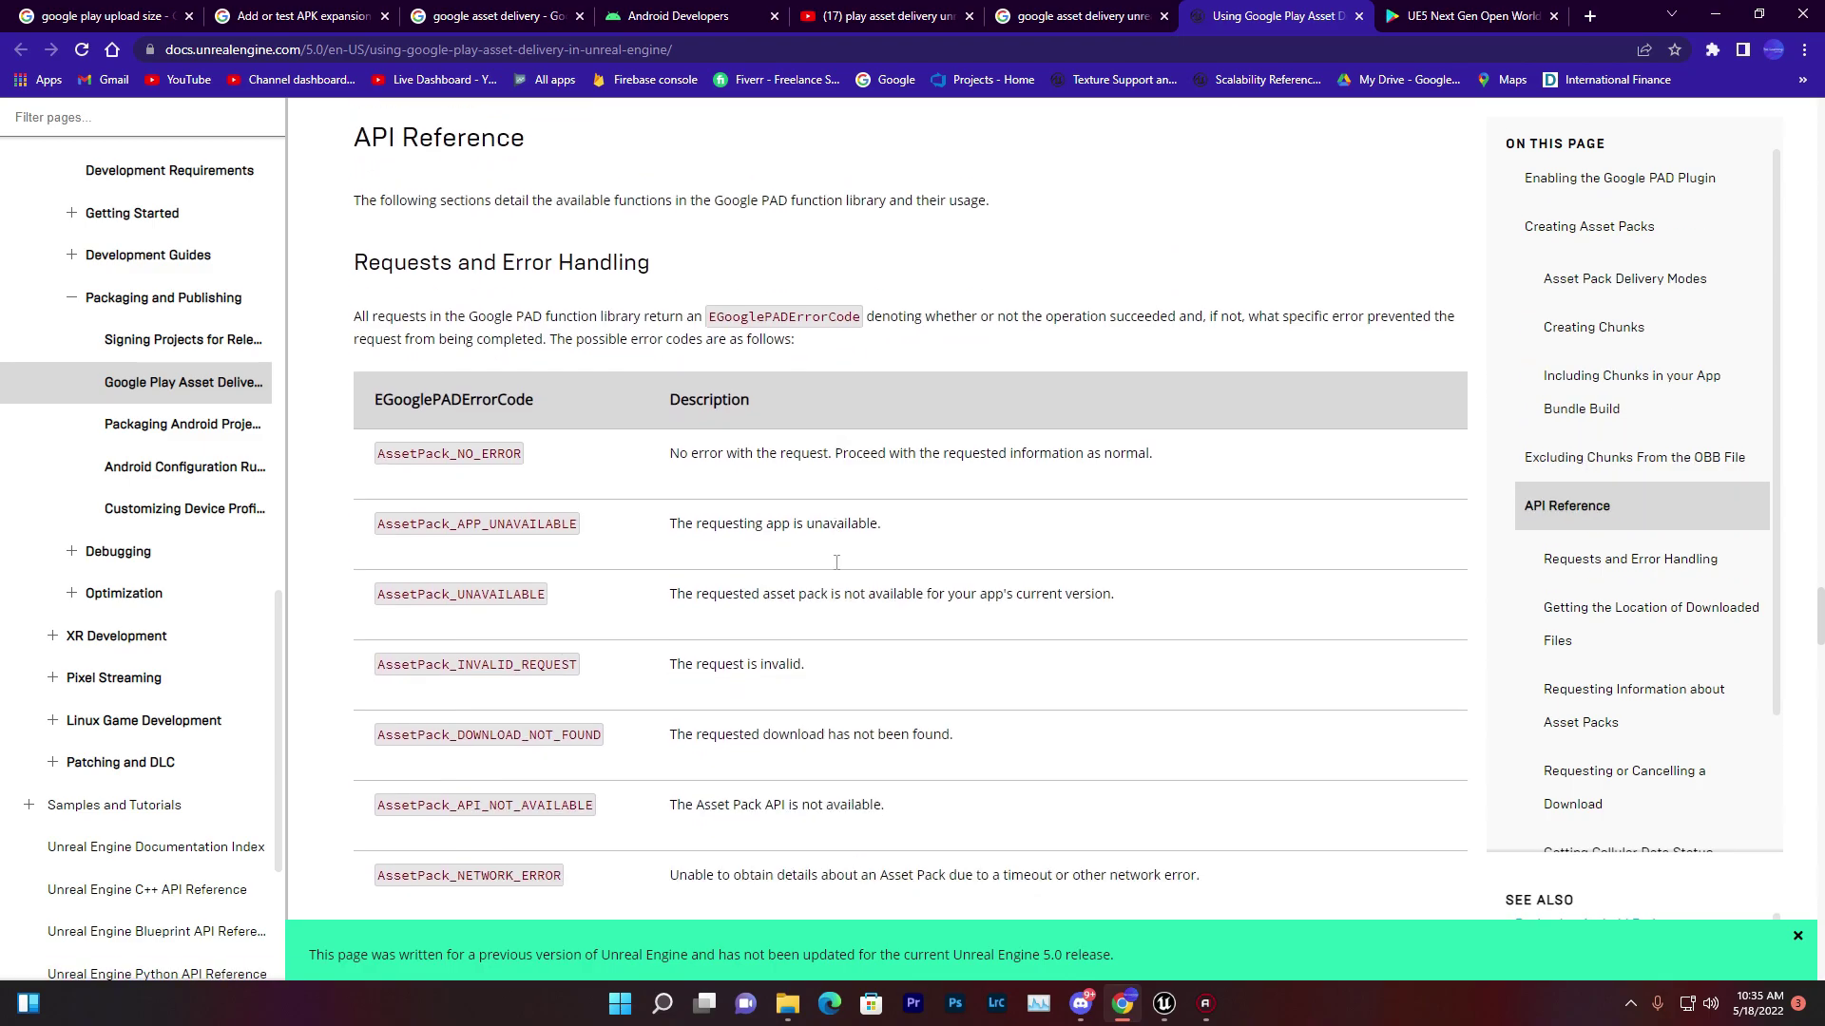
scroll(849, 418, "down", 10)
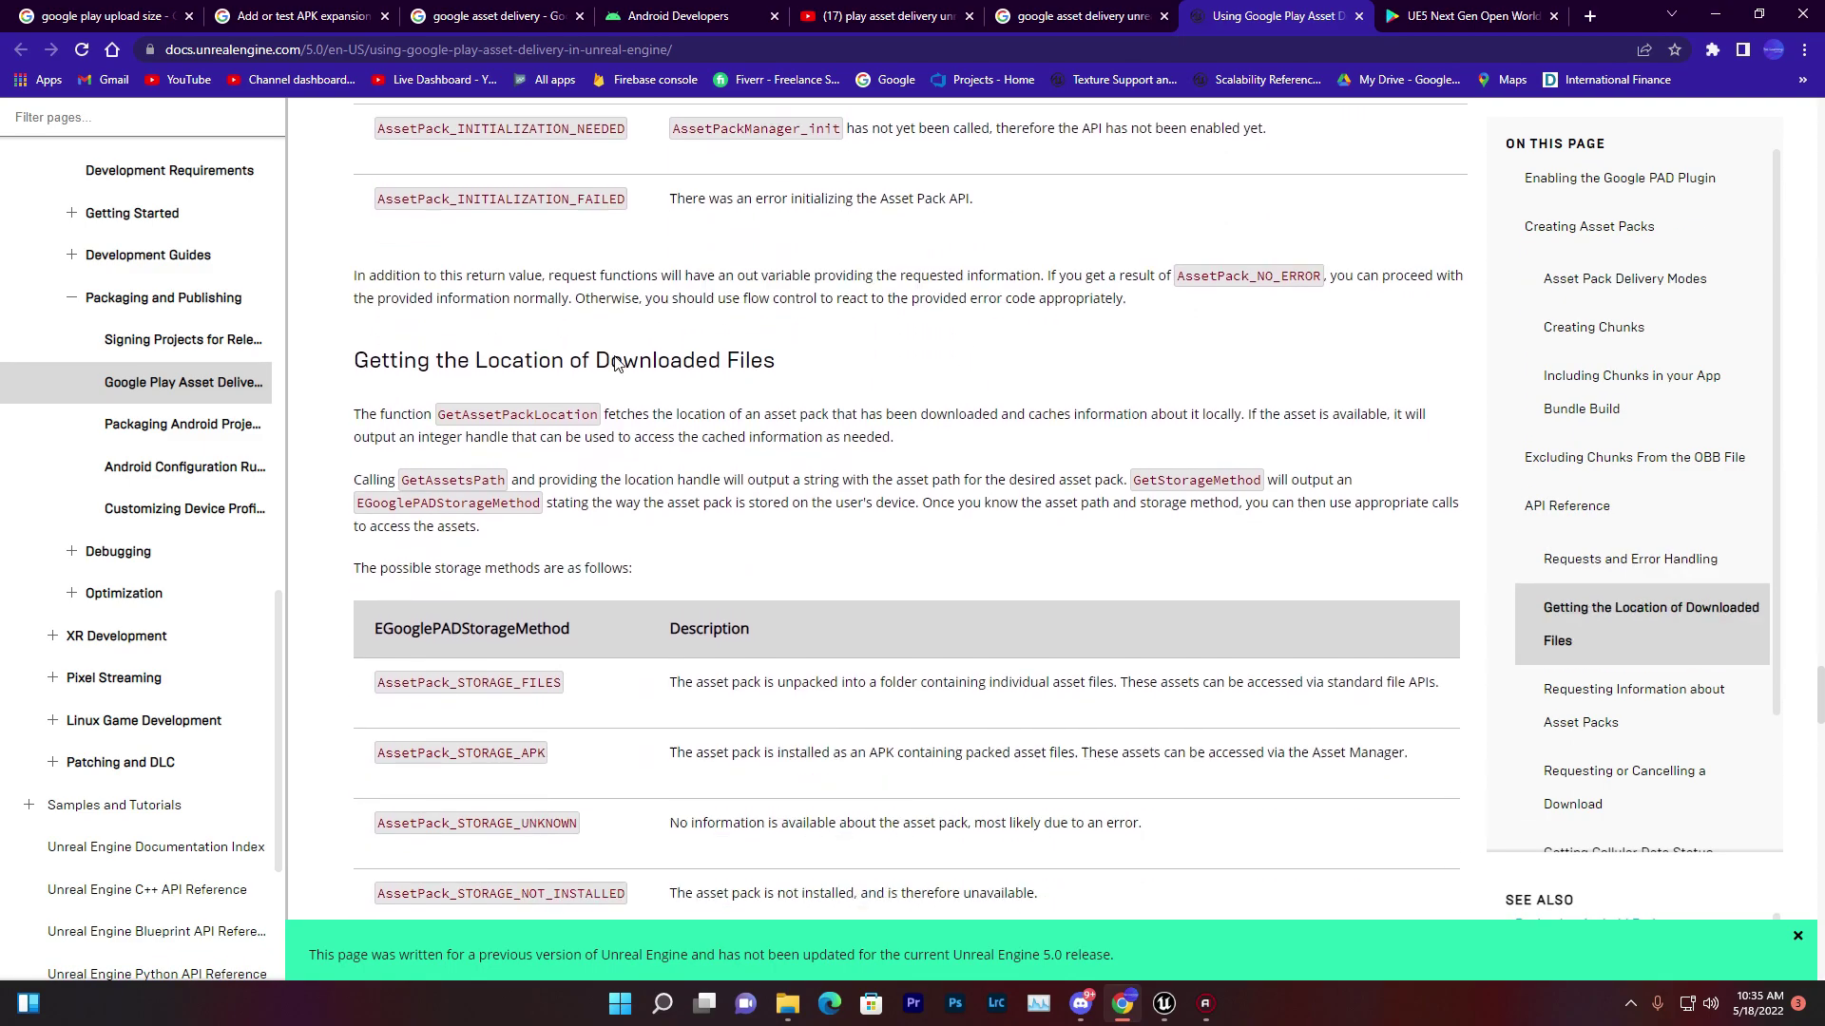
scroll(784, 524, "down", 20)
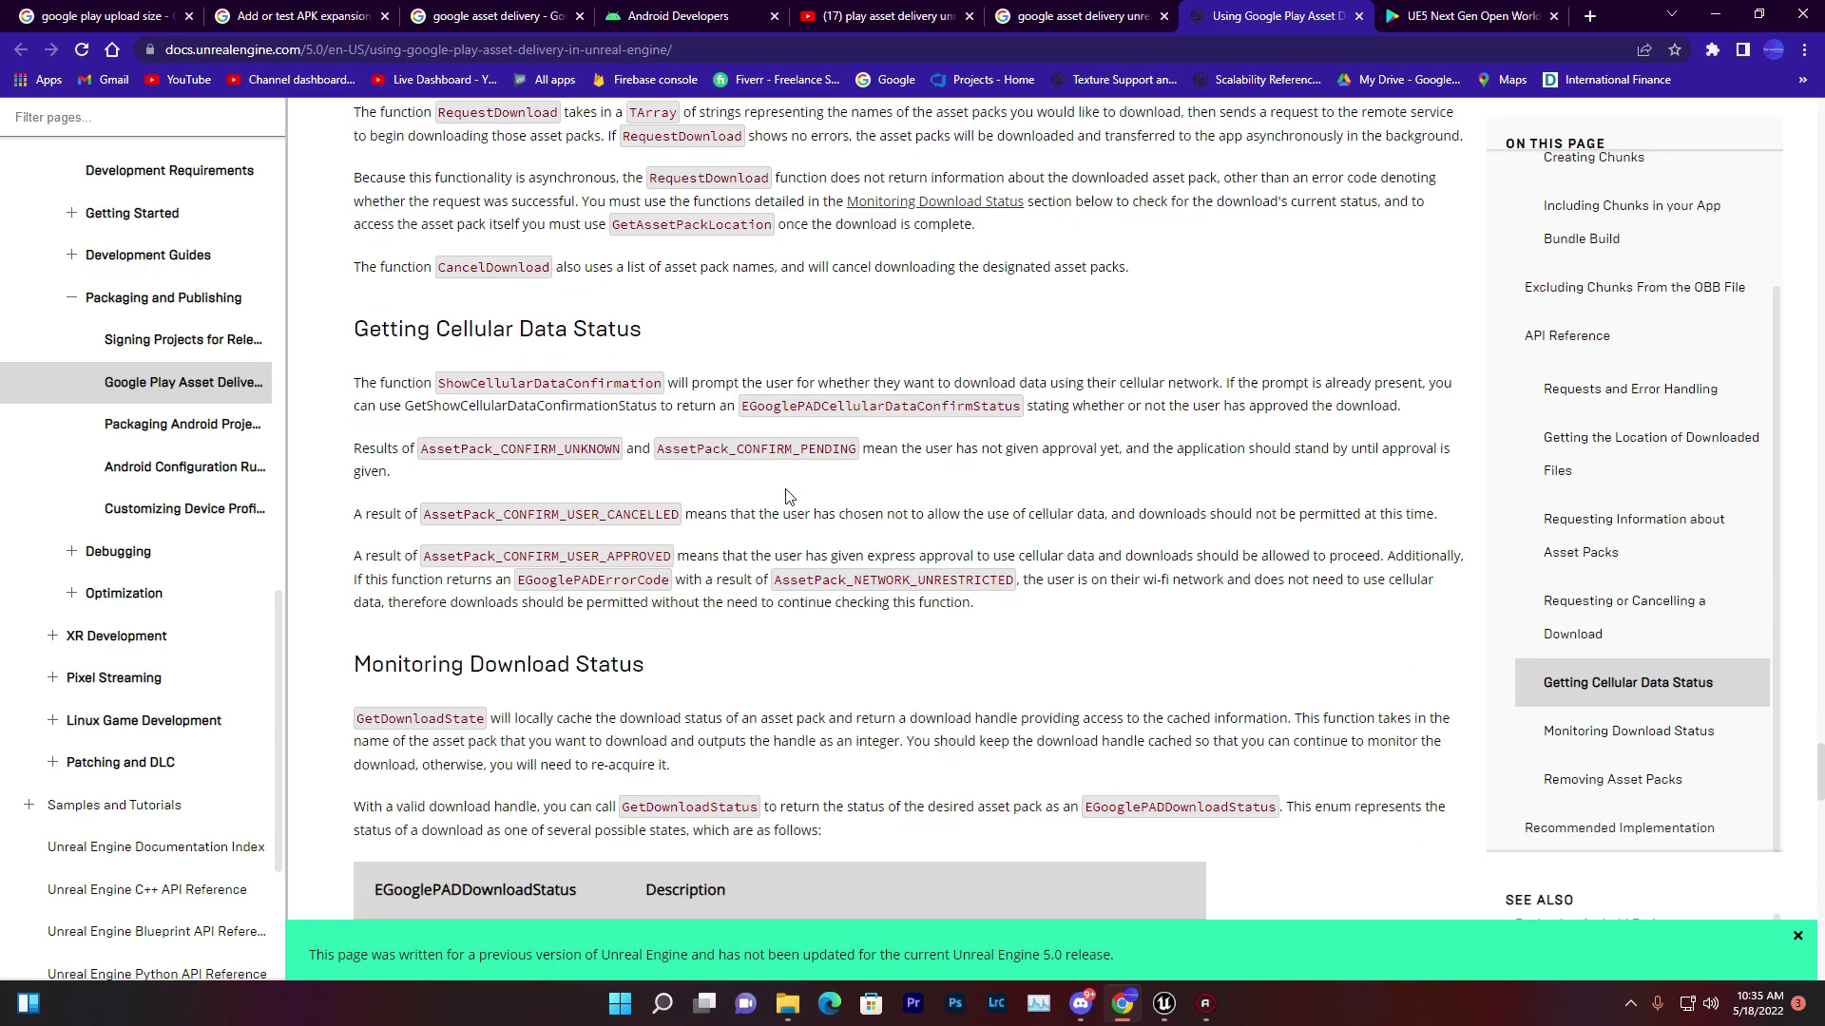
scroll(723, 486, "down", 12)
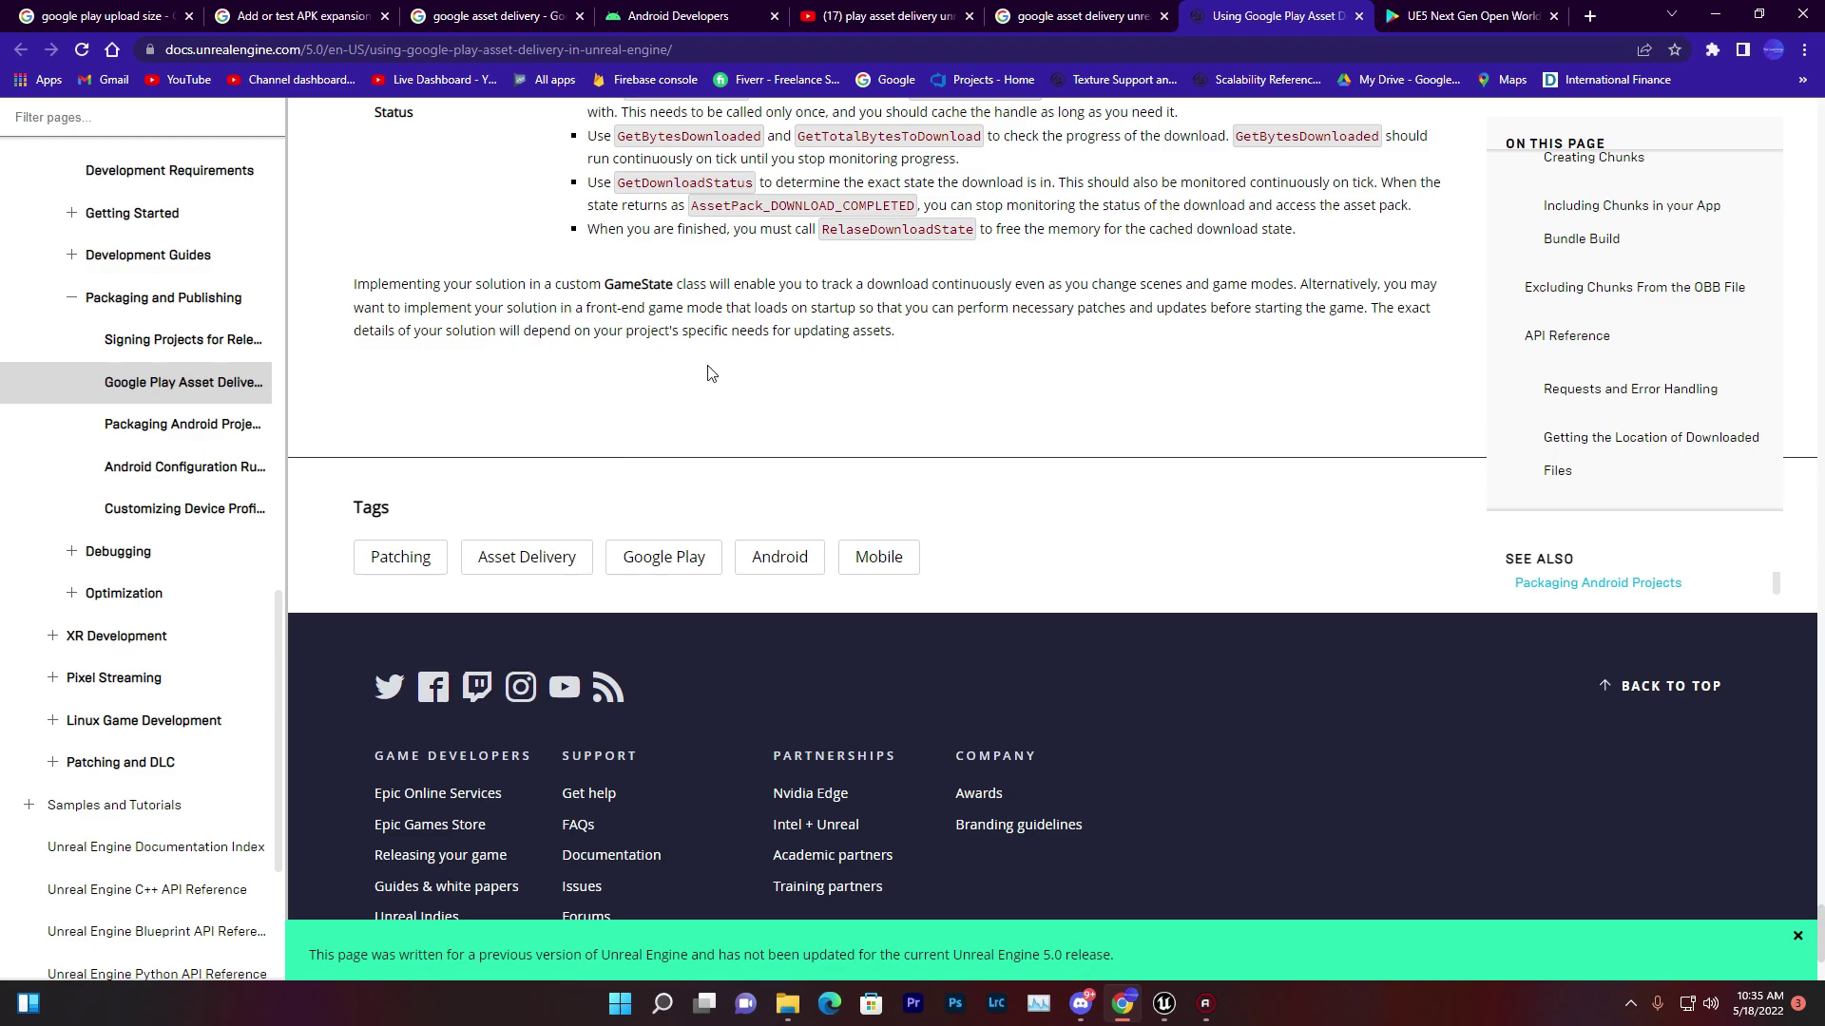
scroll(786, 472, "up", 15)
scroll(841, 564, "up", 5)
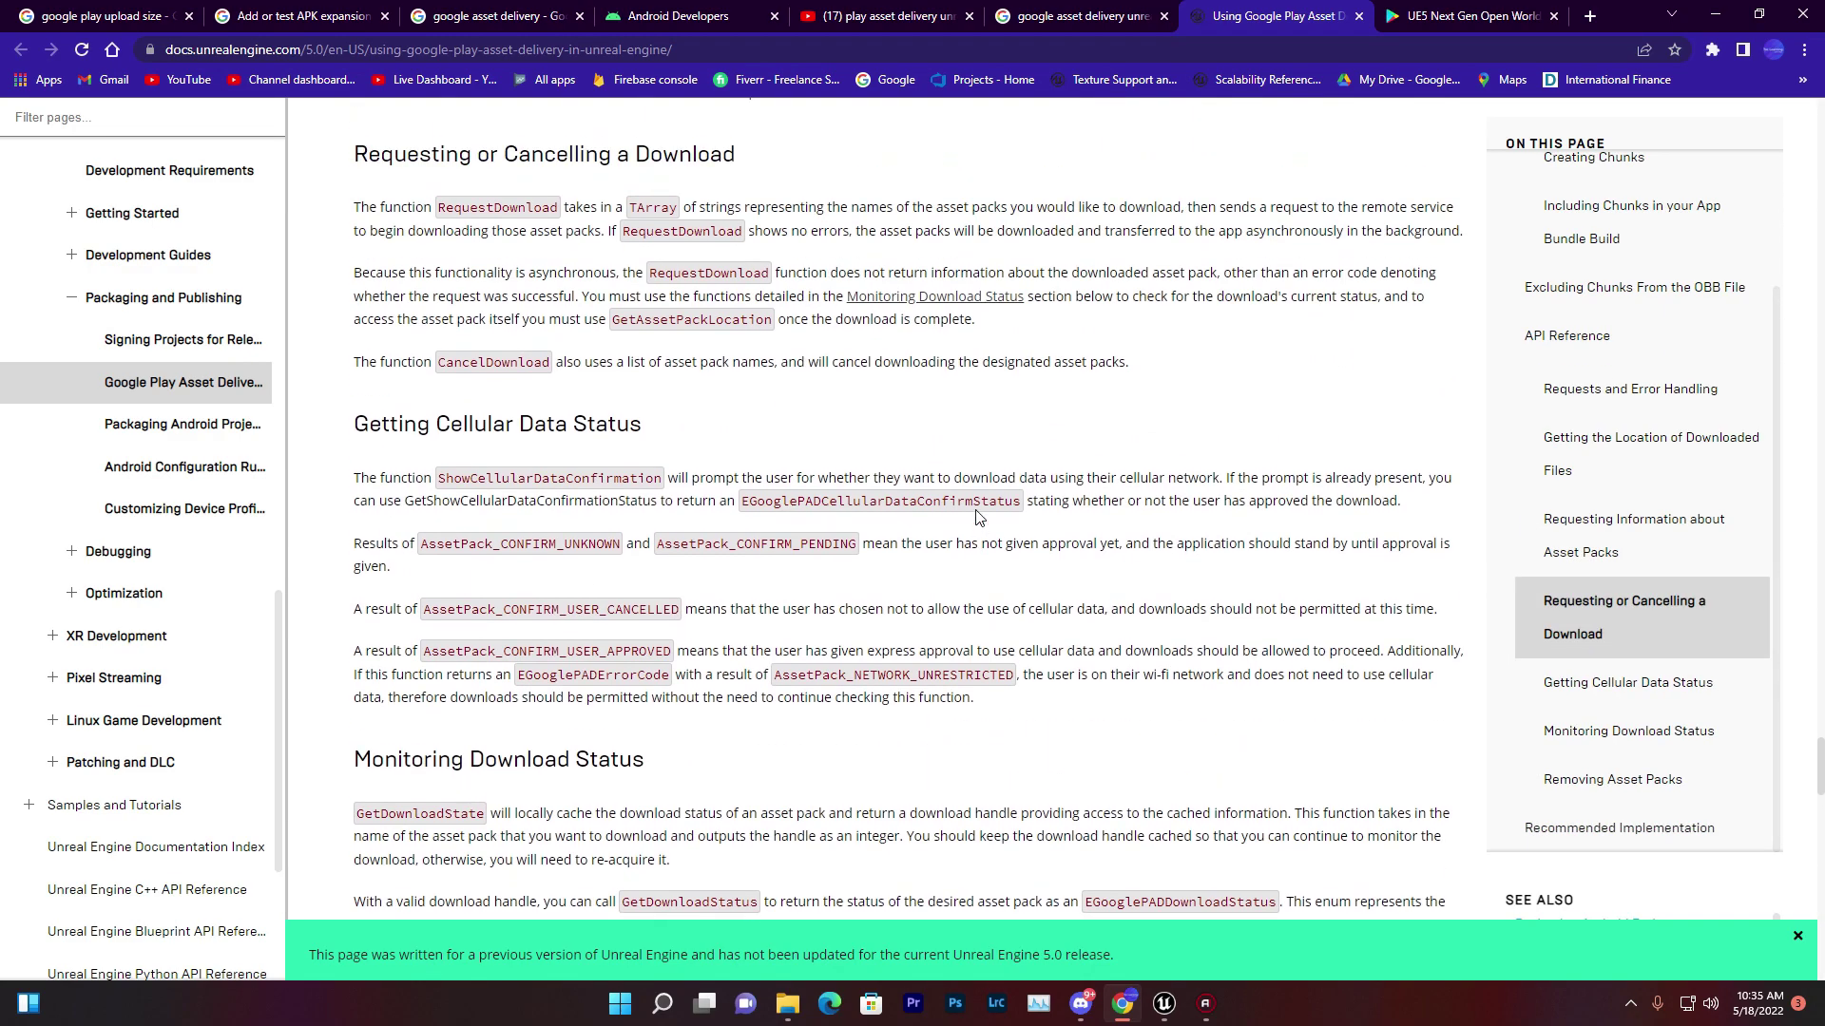
left_click(1723, 9)
- Restore the Unreal editor and filter the Plugins window by 'google' to find GooglePAD
left_click(1164, 1003)
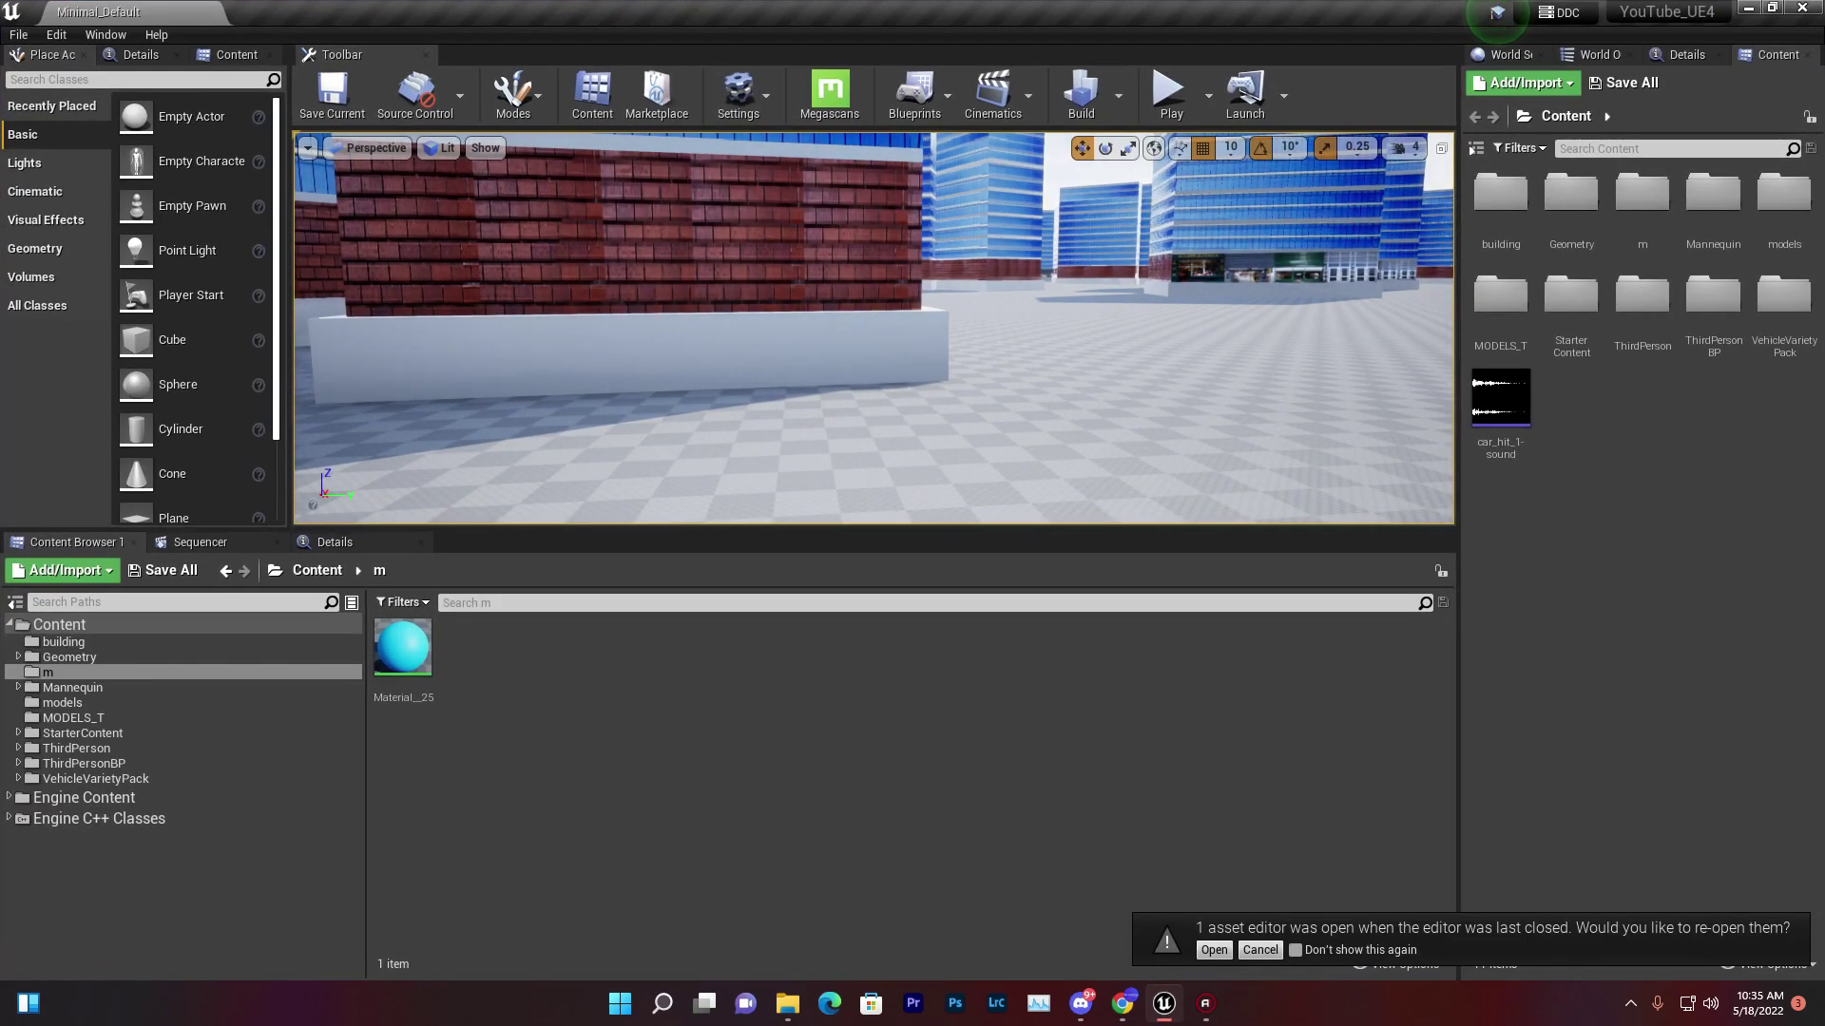
right_click_drag(855, 333, 855, 389)
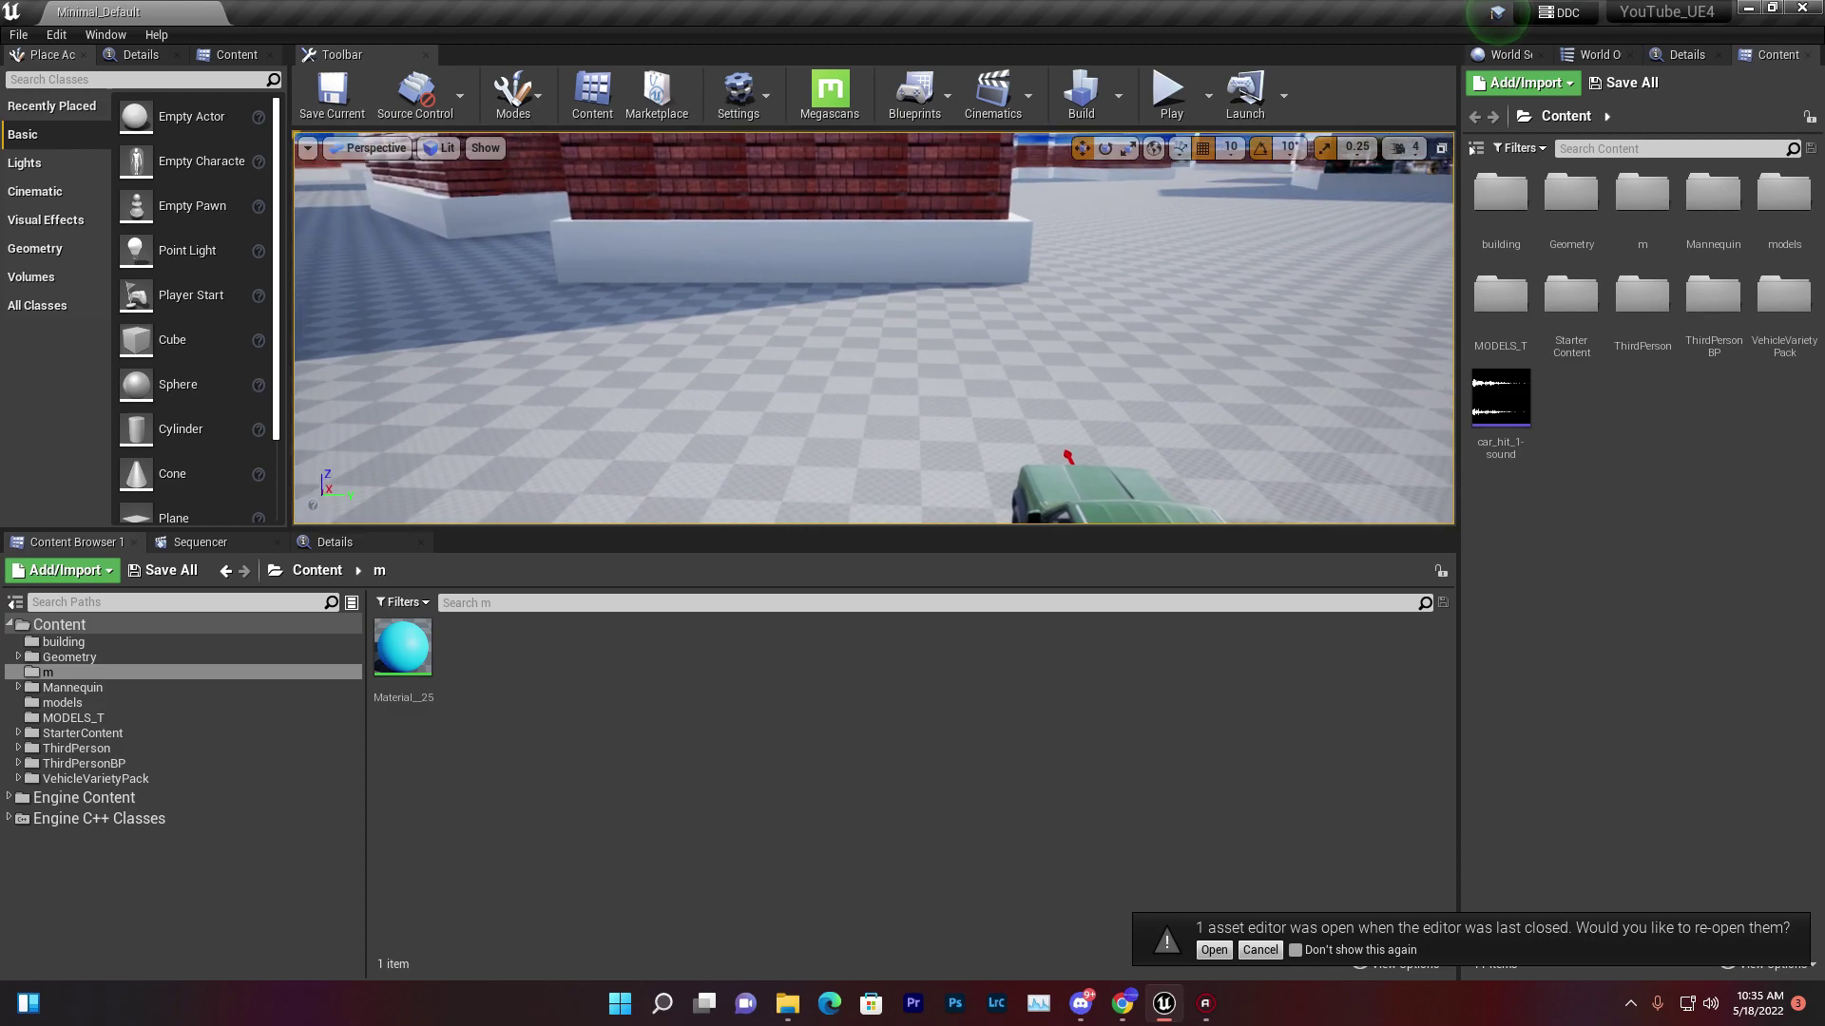
left_click(762, 97)
left_click(772, 184)
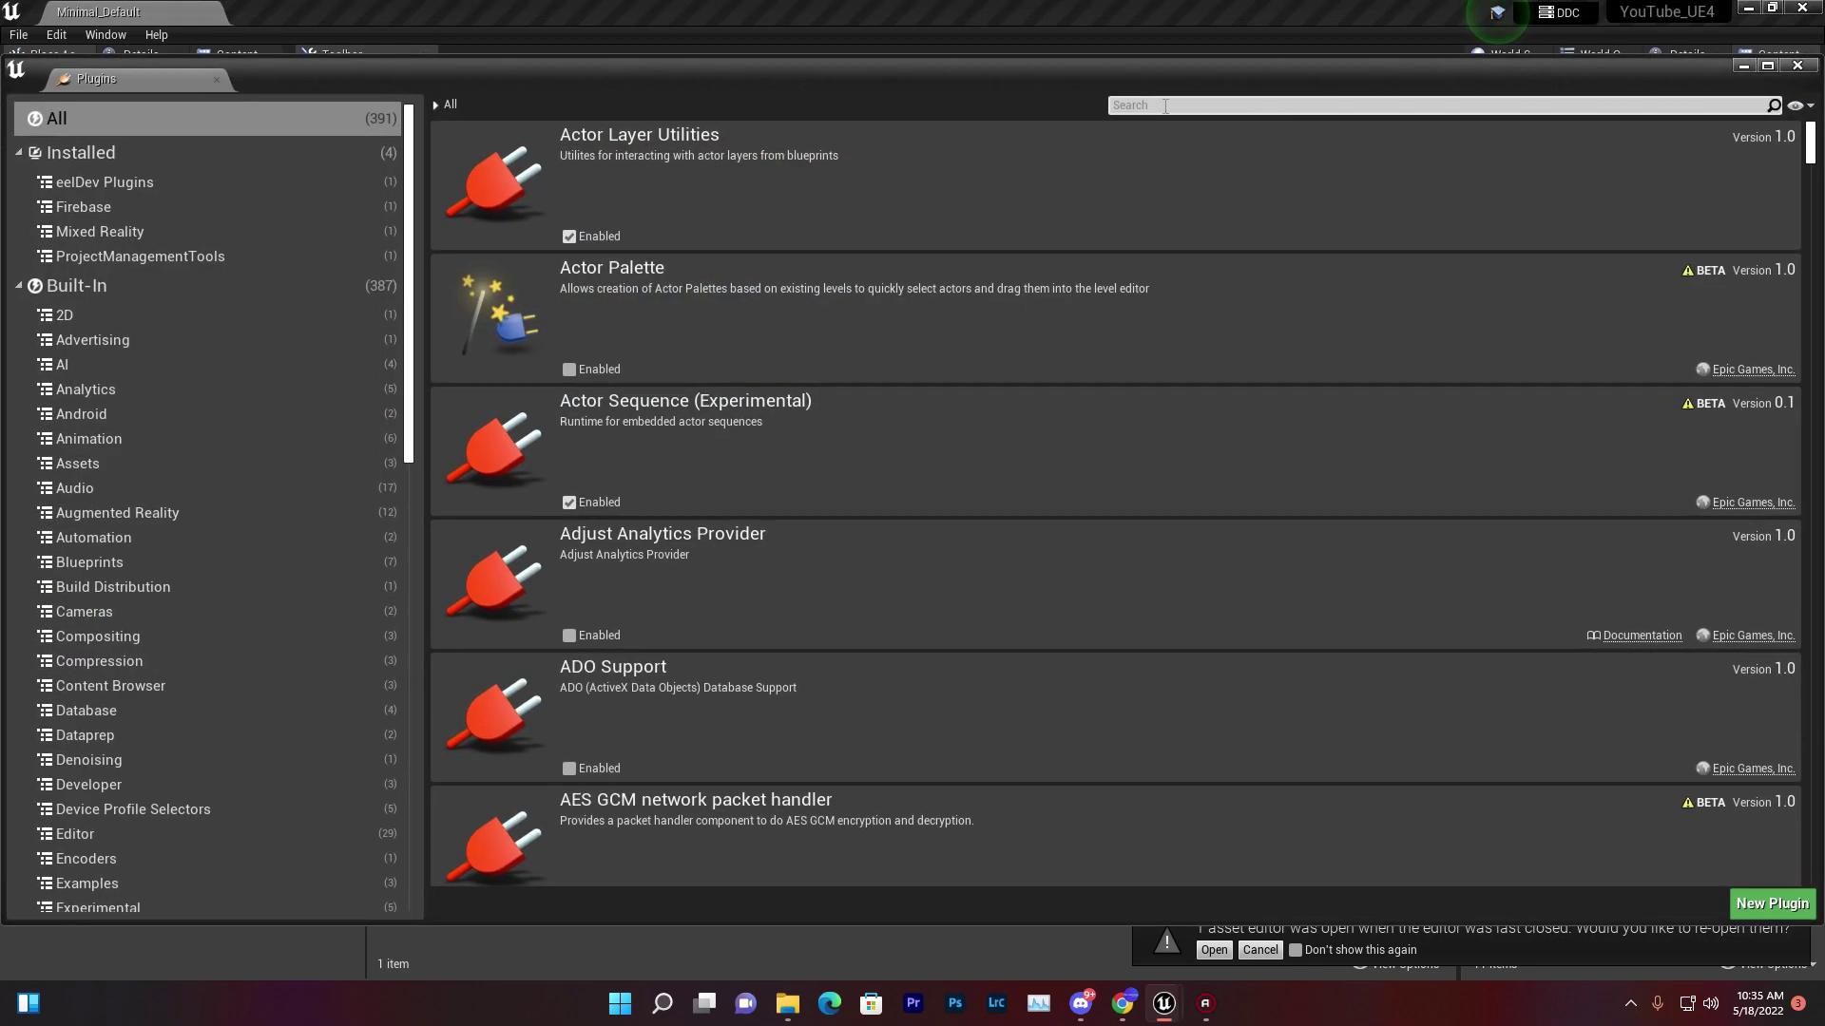
type("google")
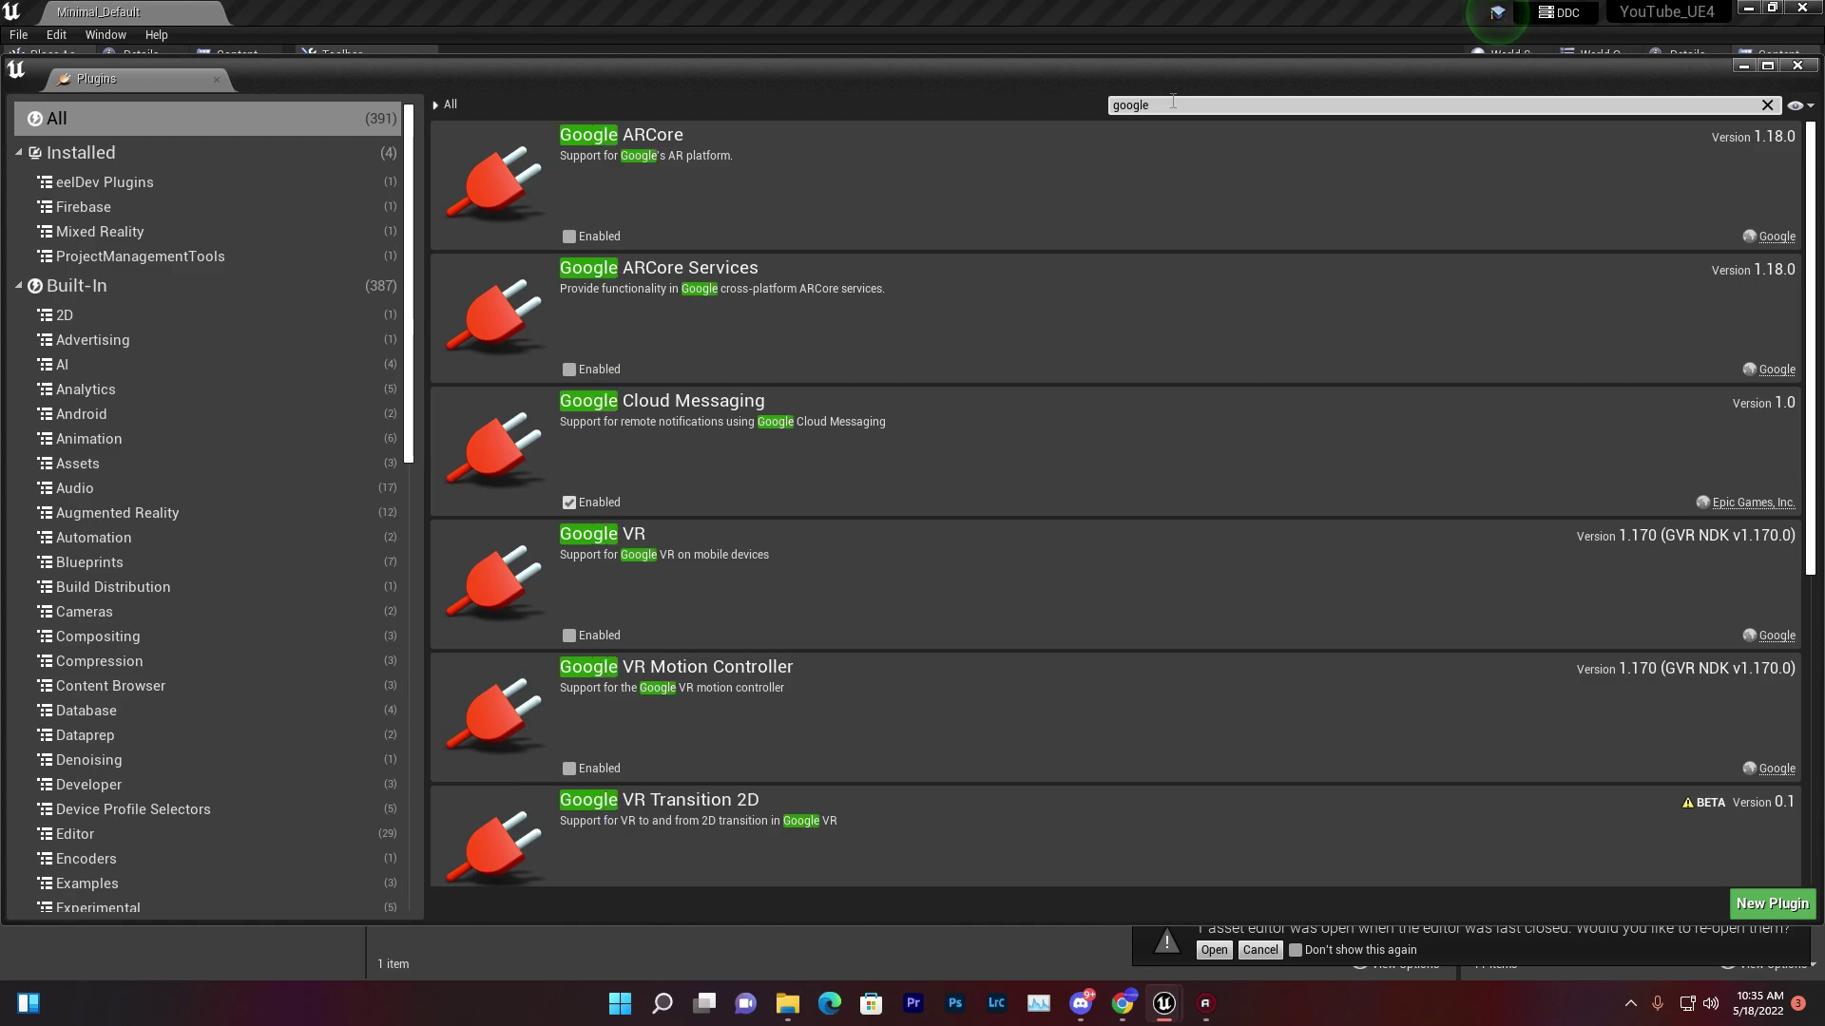
scroll(871, 661, "down", 3)
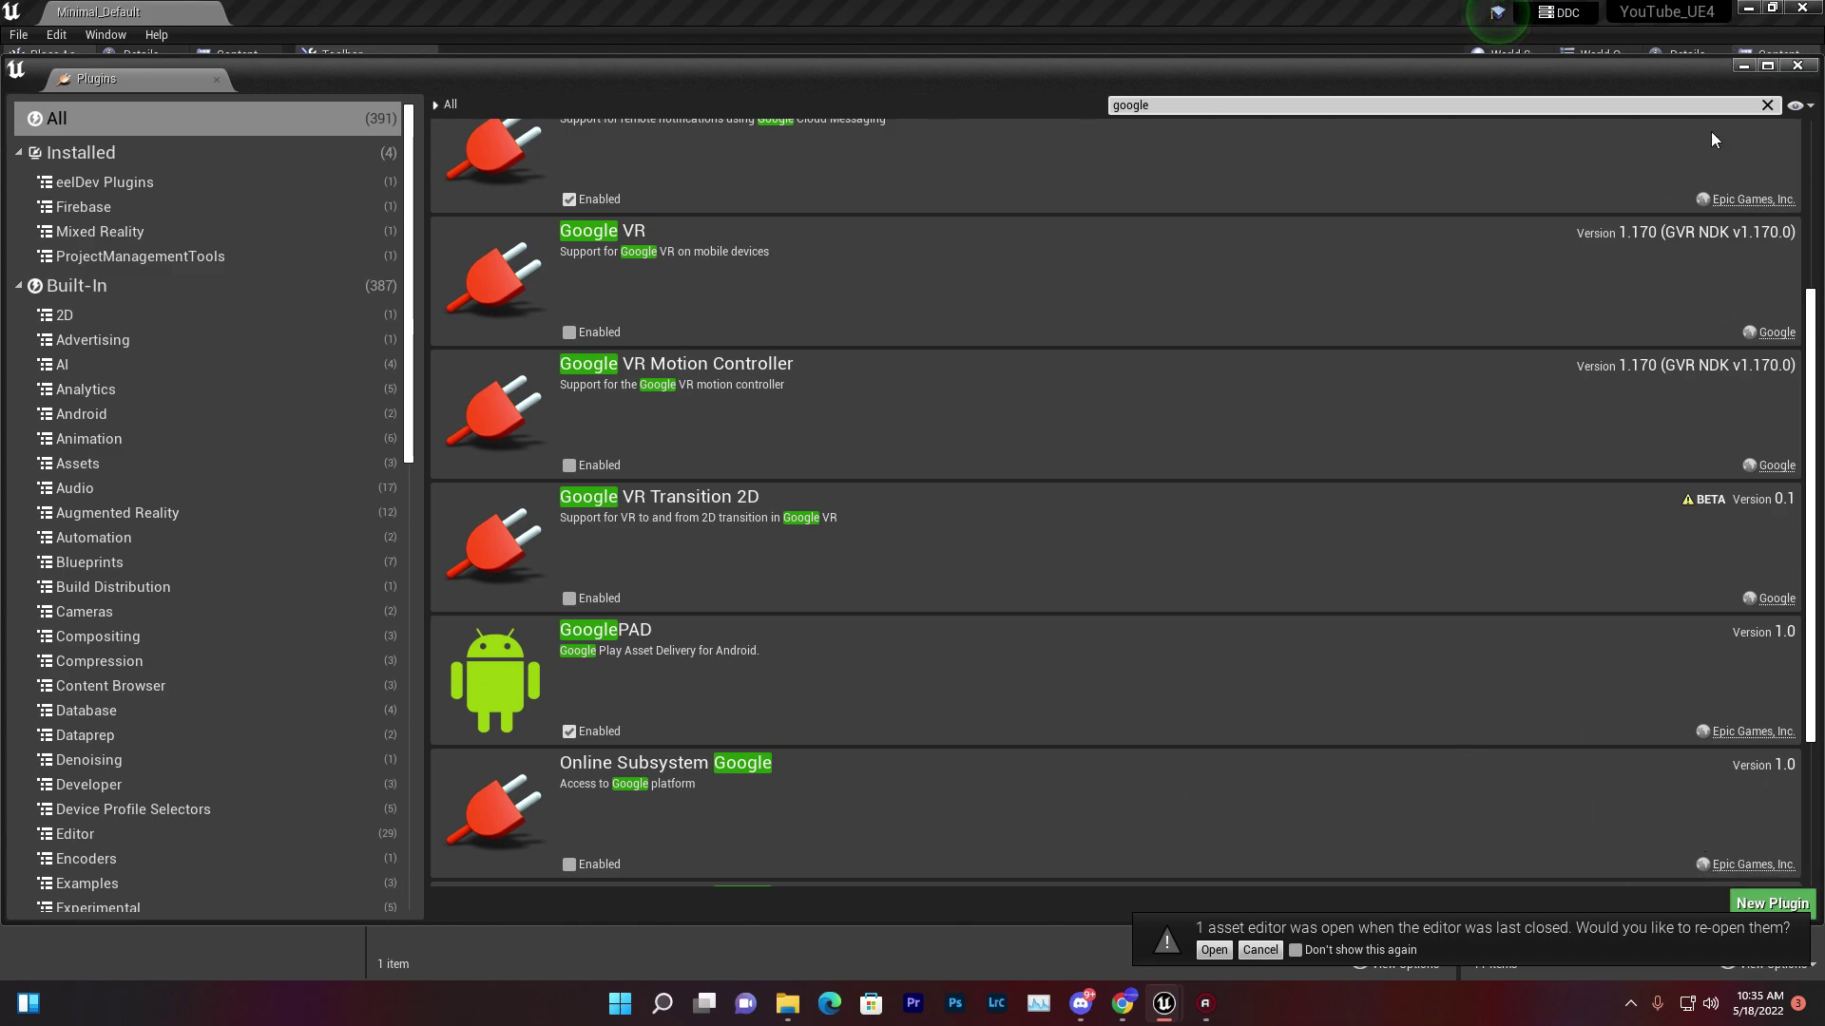
- Hide the Plugins window, open Edit > Project Settings, and scroll to the Plugins categories
left_click(1742, 65)
left_click(56, 34)
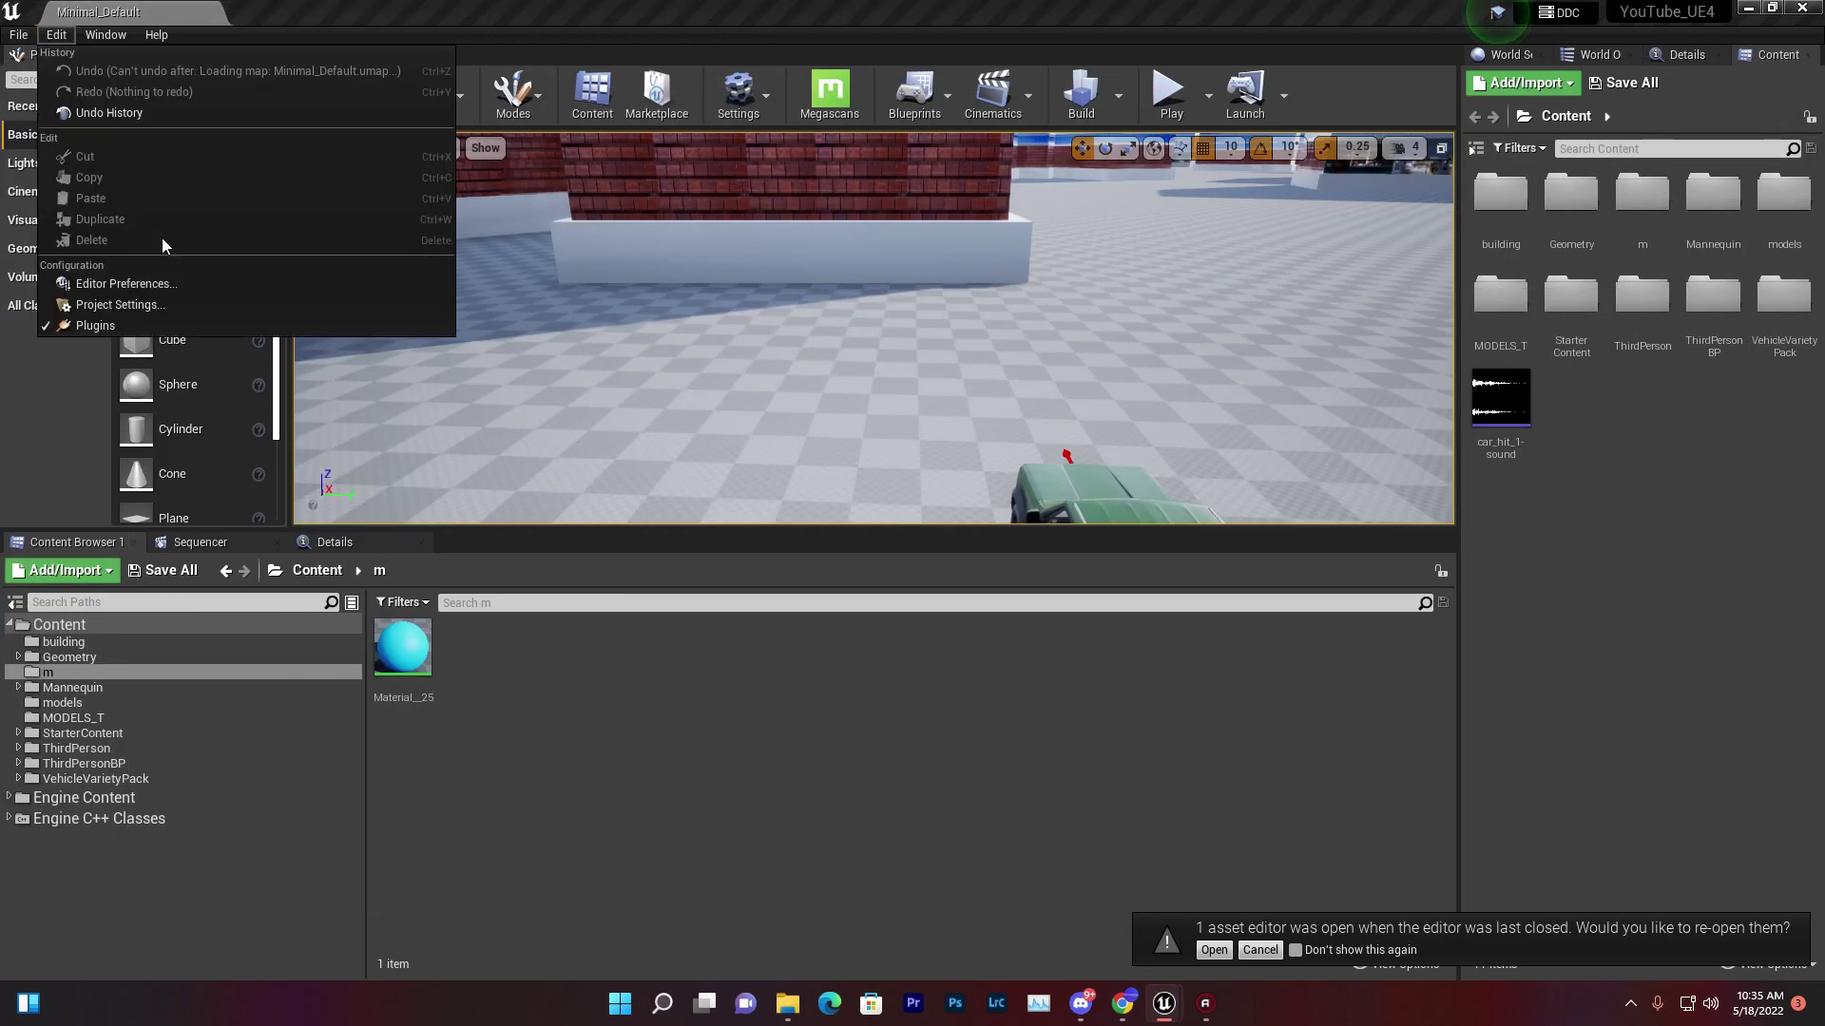
left_click(107, 306)
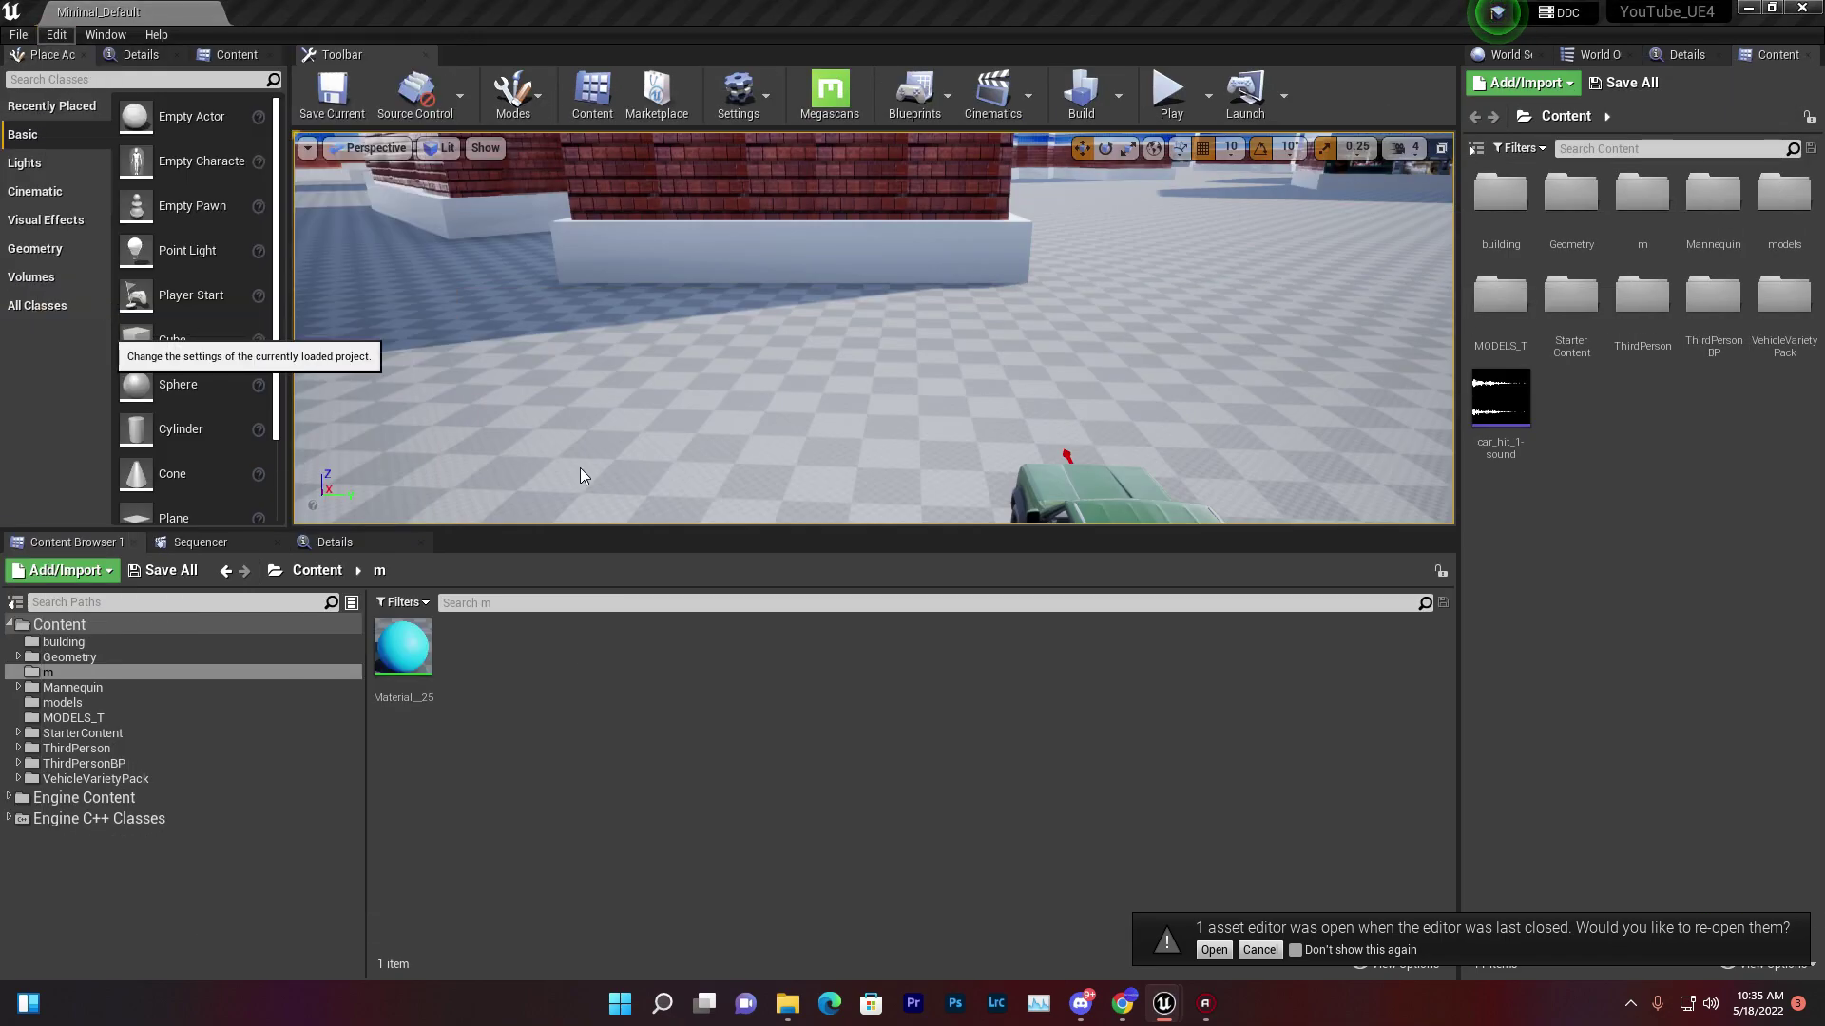
left_click(56, 38)
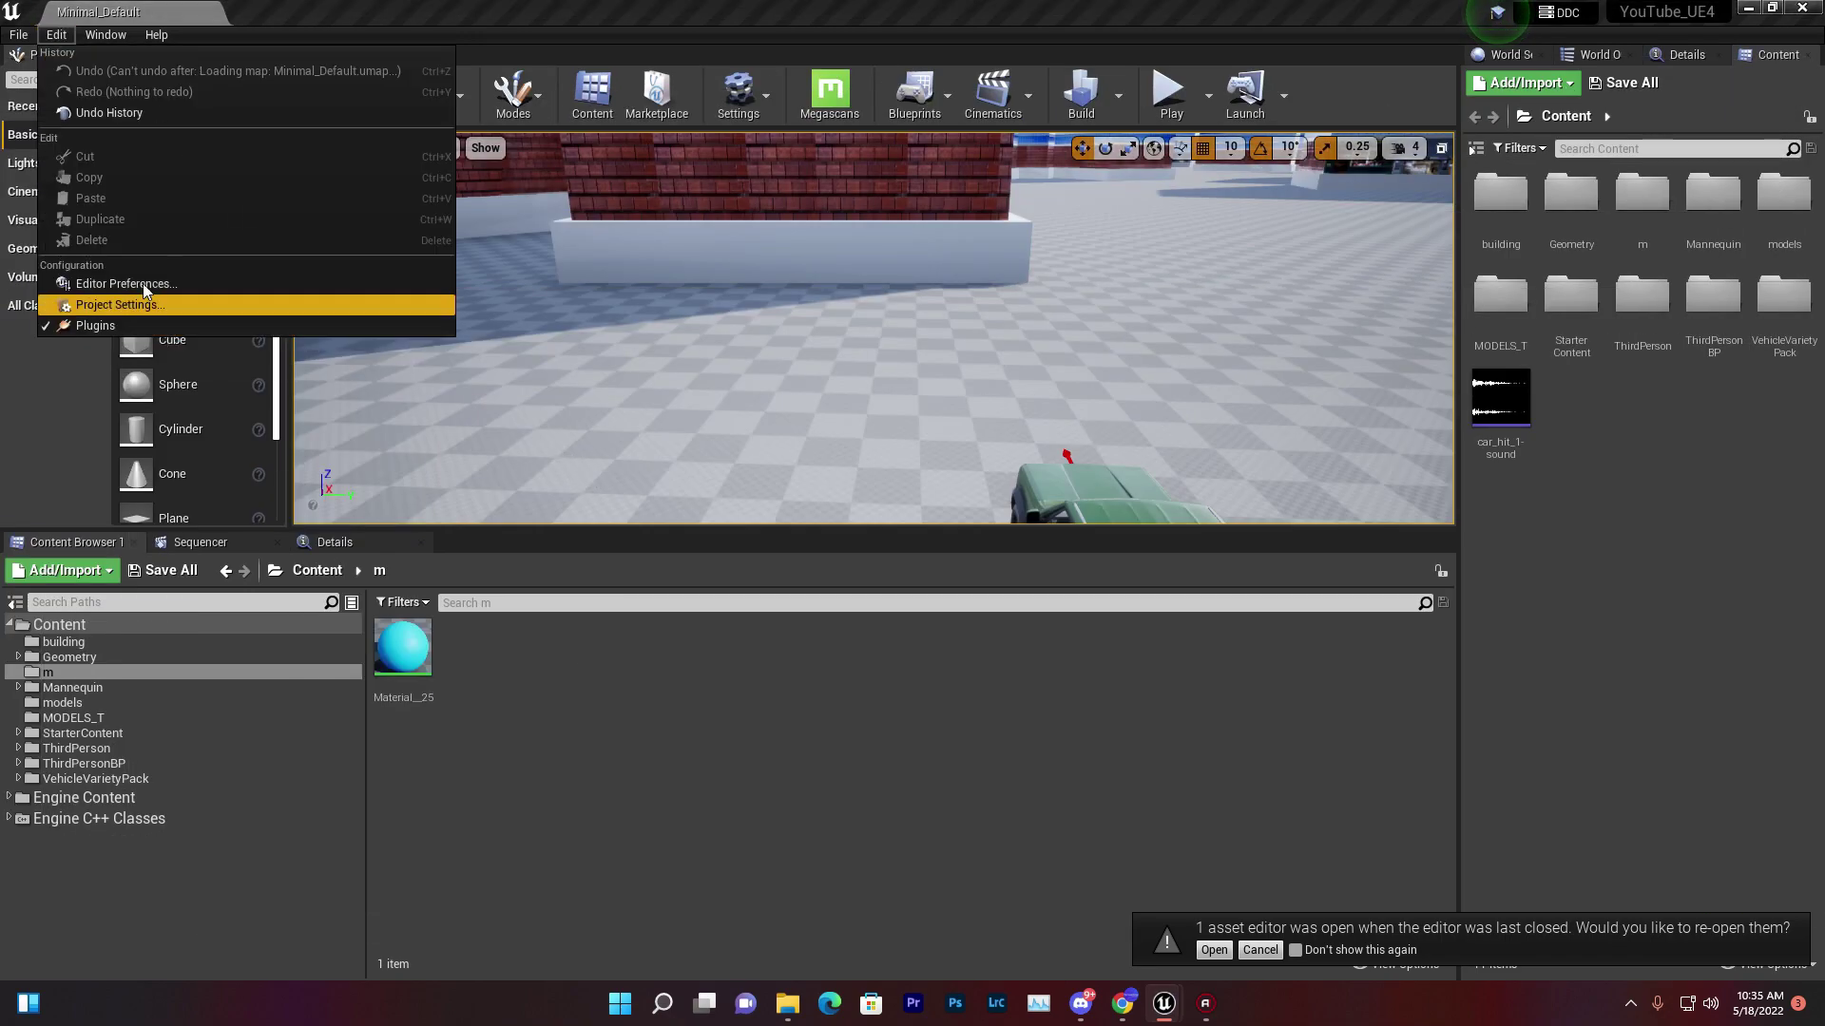
left_click(99, 306)
scroll(274, 340, "down", 1)
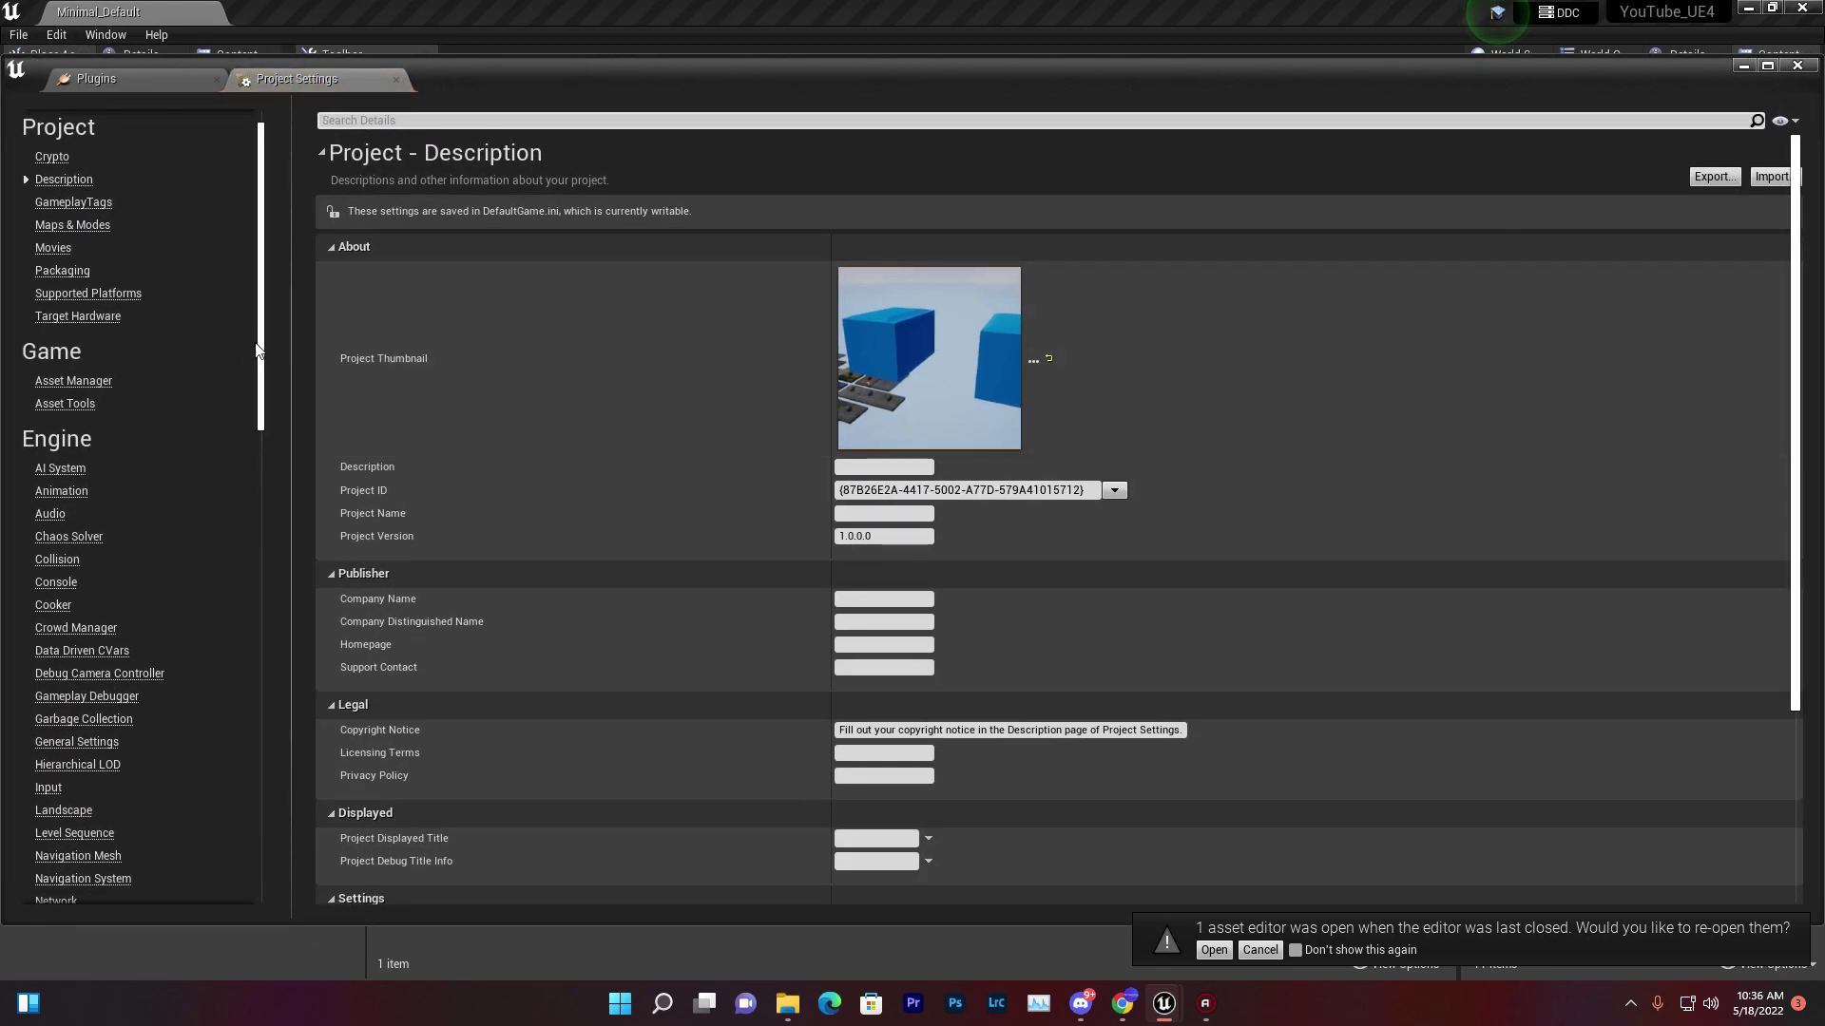
scroll(264, 353, "down", 1)
scroll(264, 353, "down", 5)
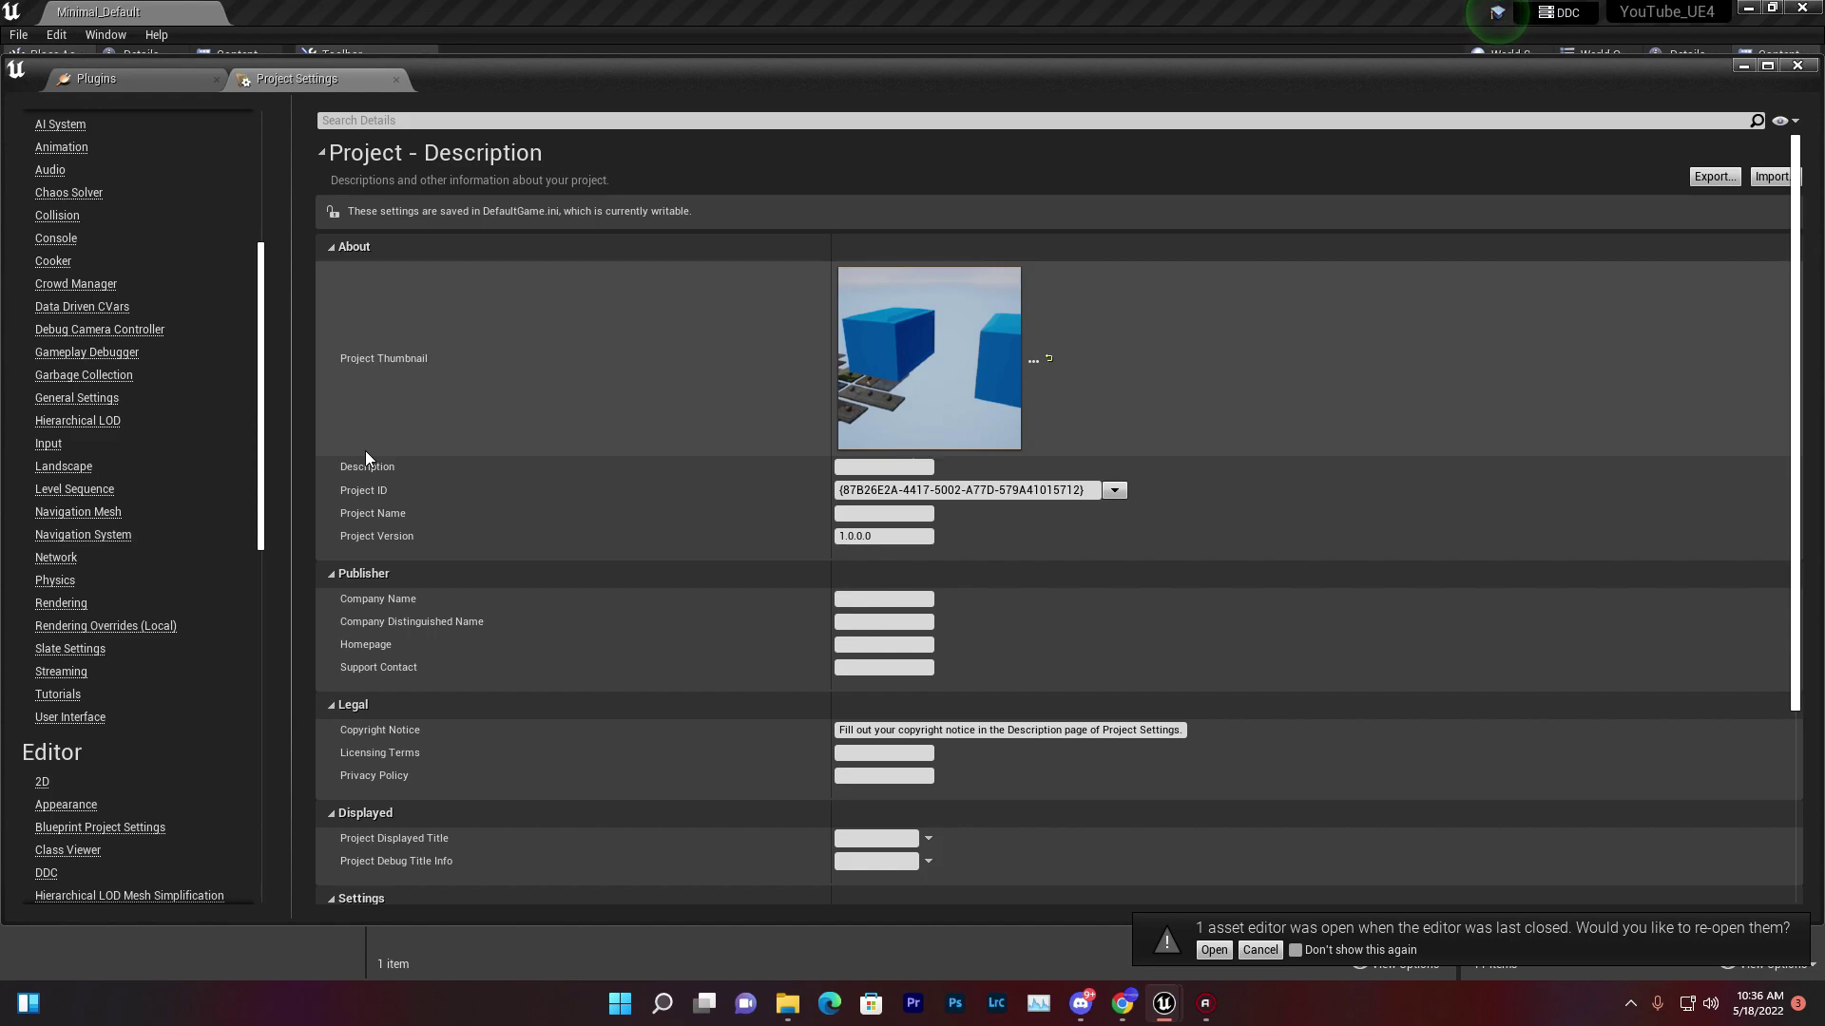
scroll(333, 486, "down", 3)
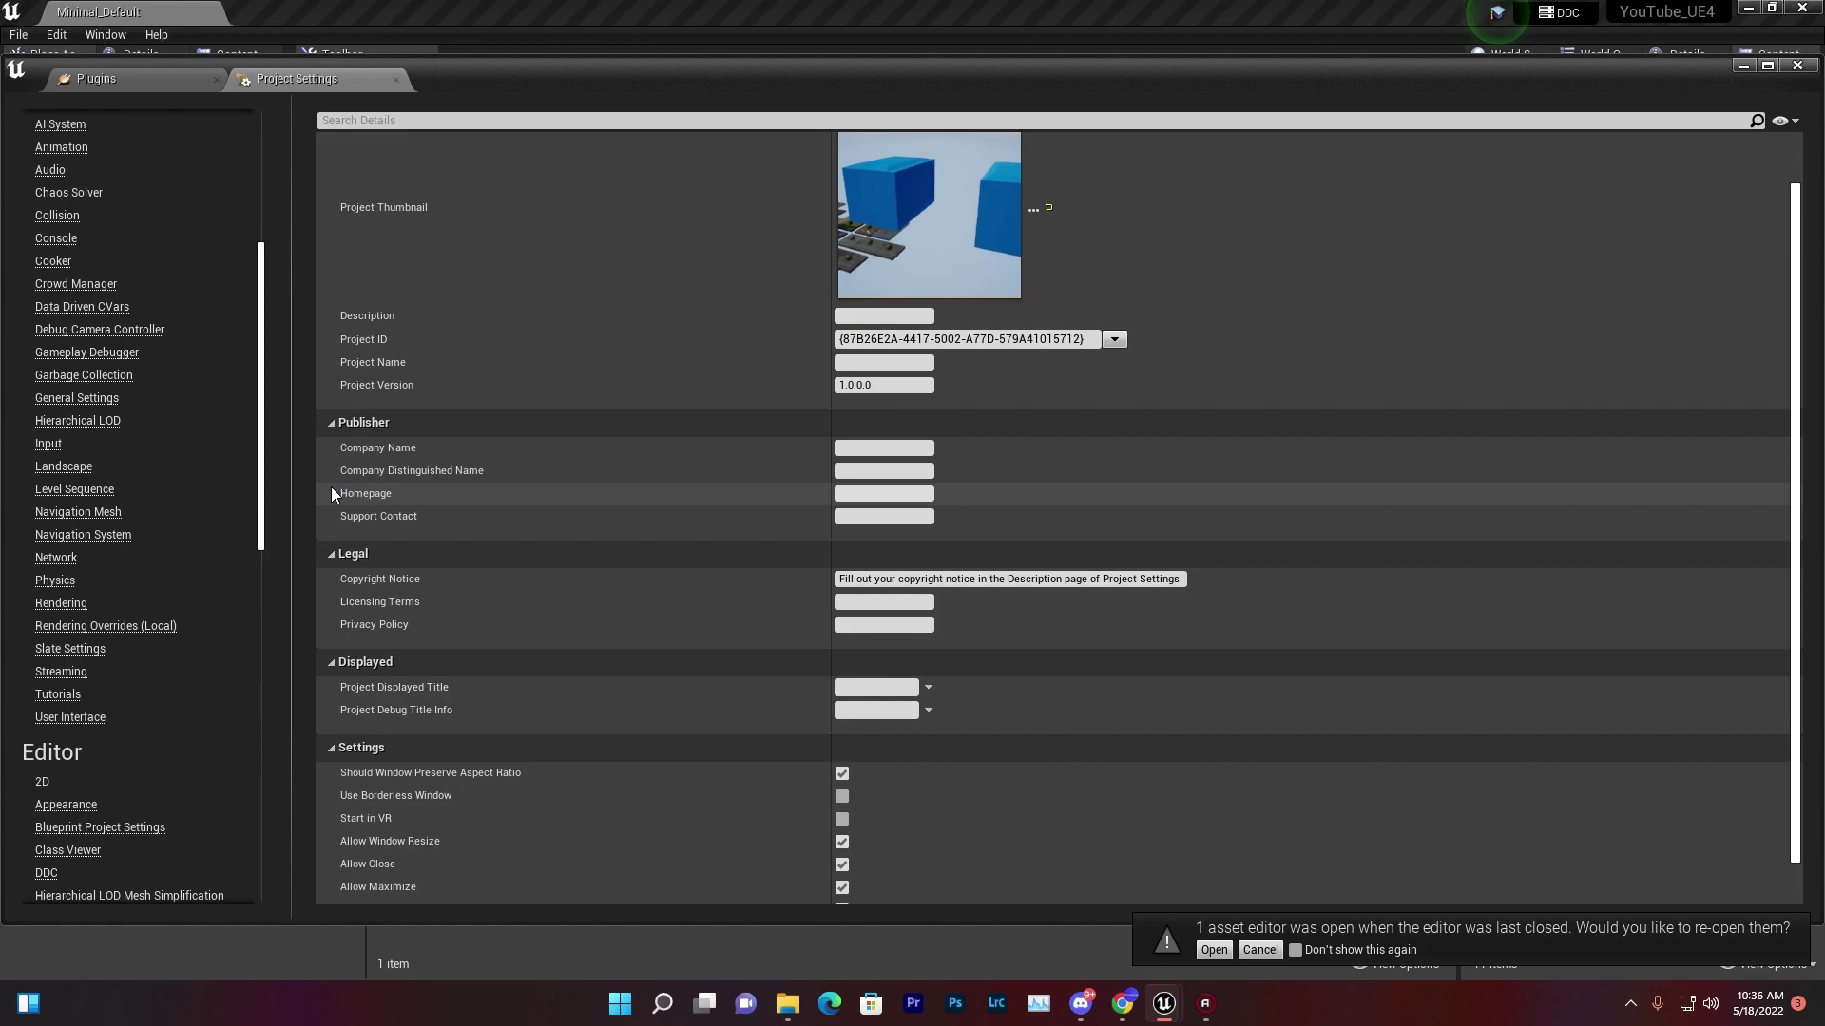
left_click_drag(261, 469, 264, 677)
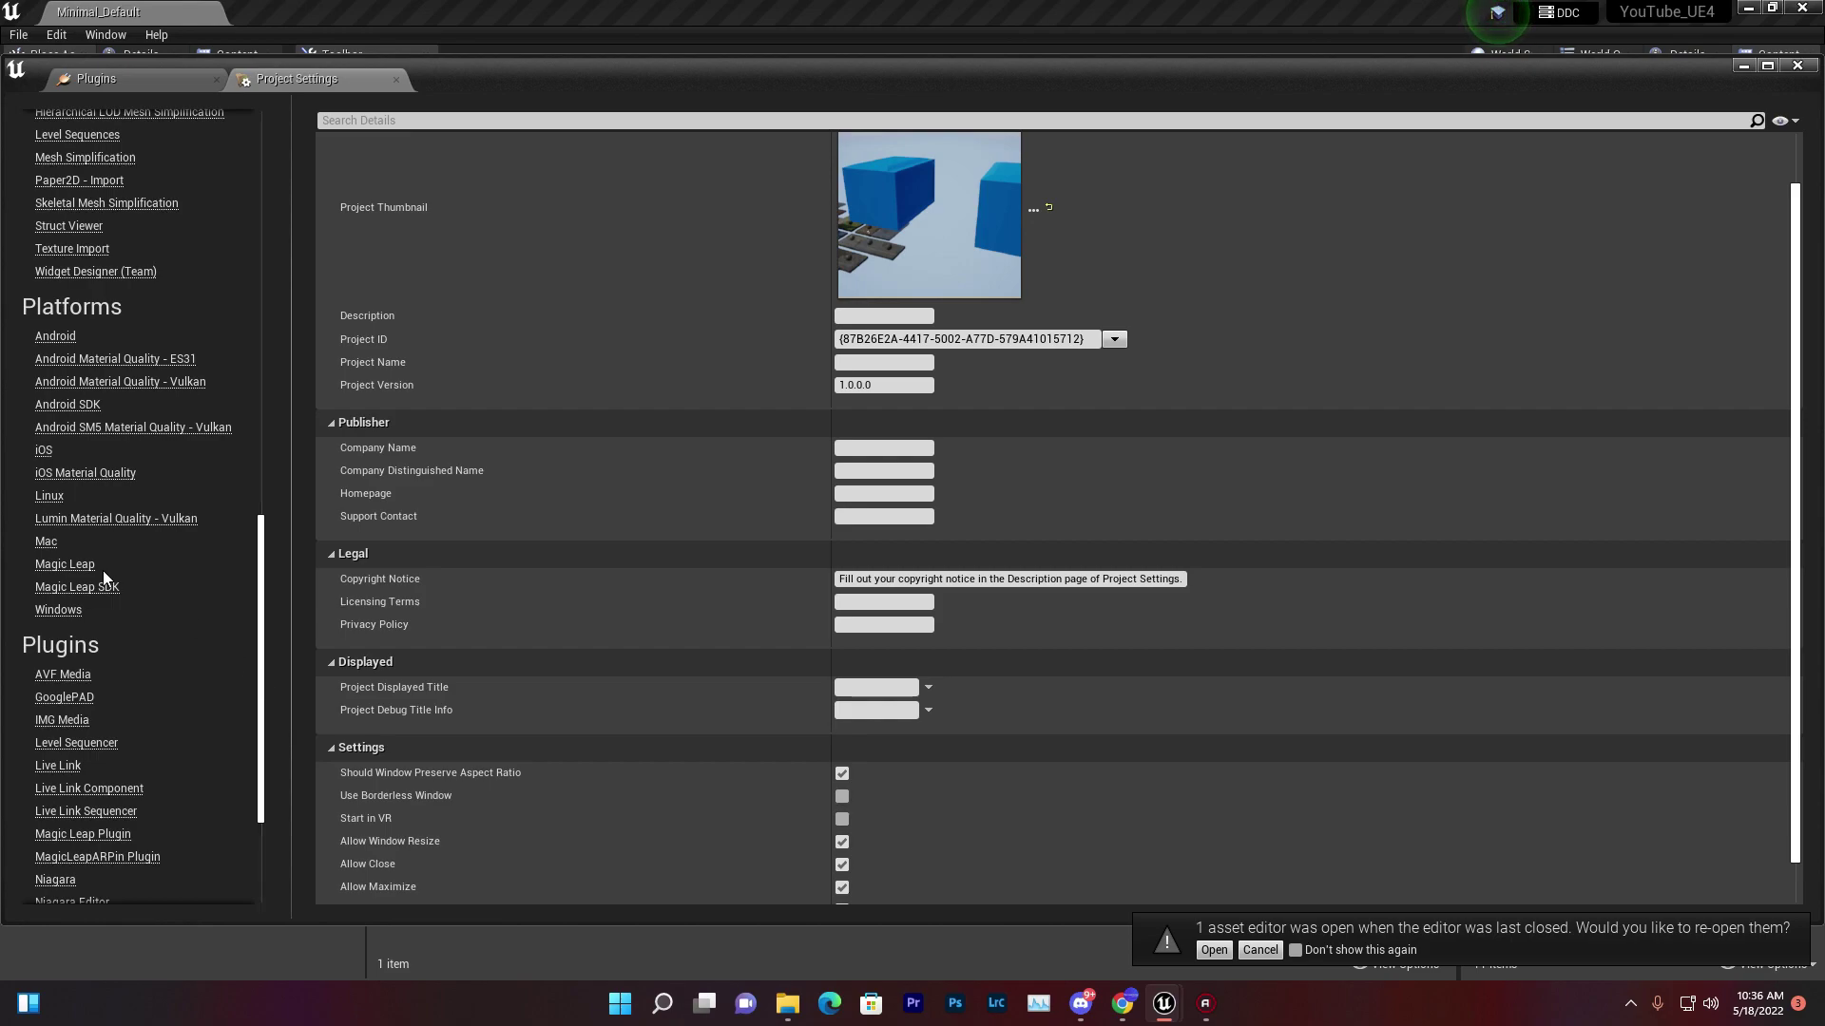
- Tick Enable Plugin under Packaging on the GooglePAD settings page
left_click(64, 696)
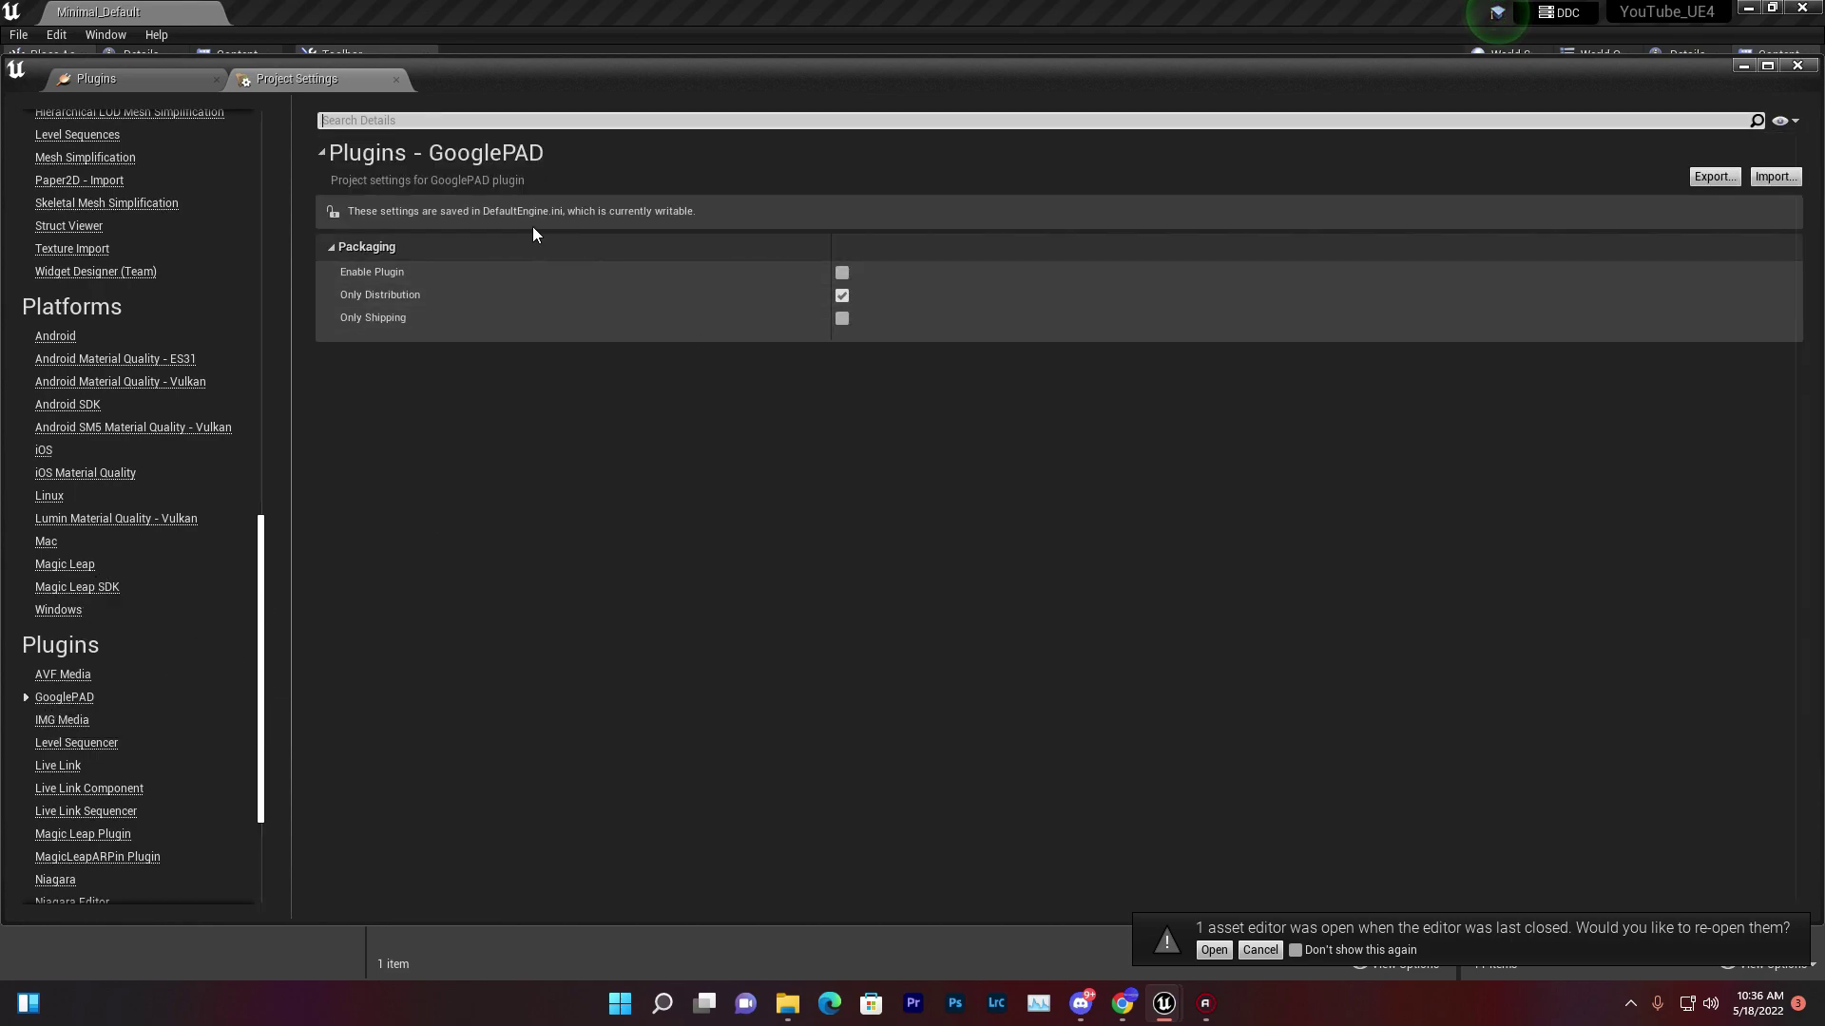
left_click(842, 275)
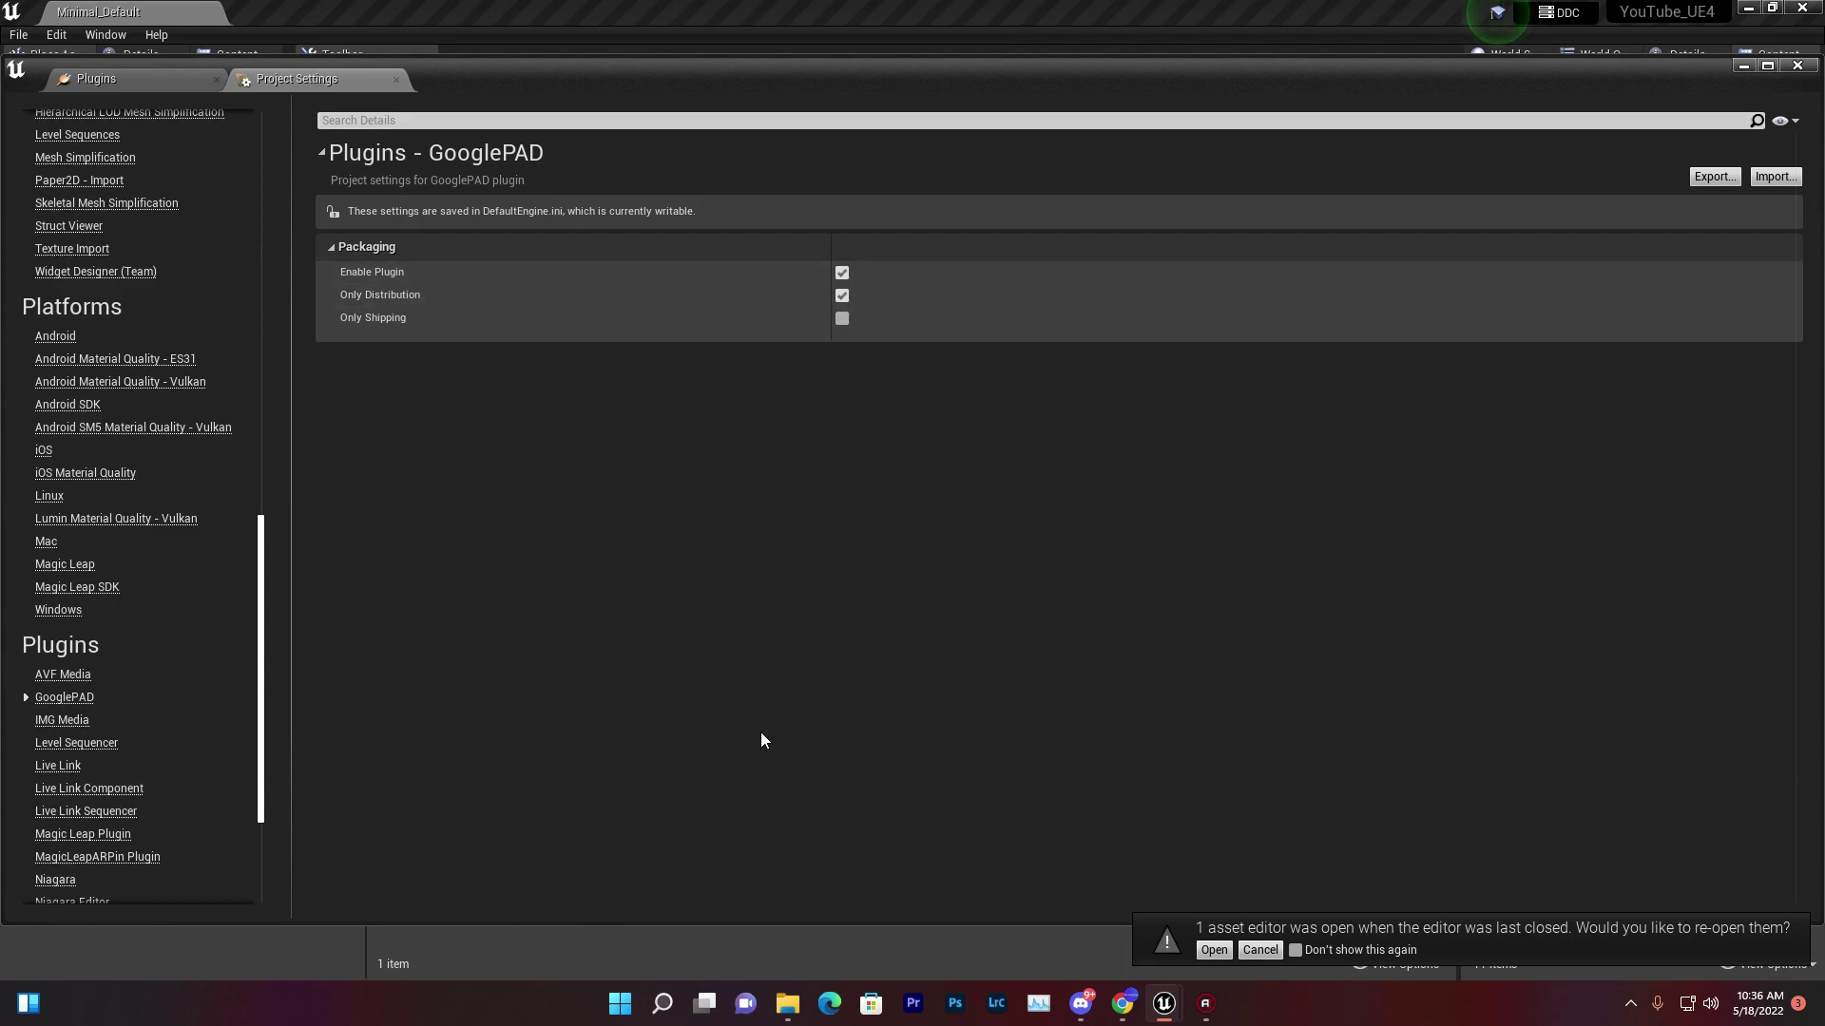
left_click_drag(261, 589, 263, 167)
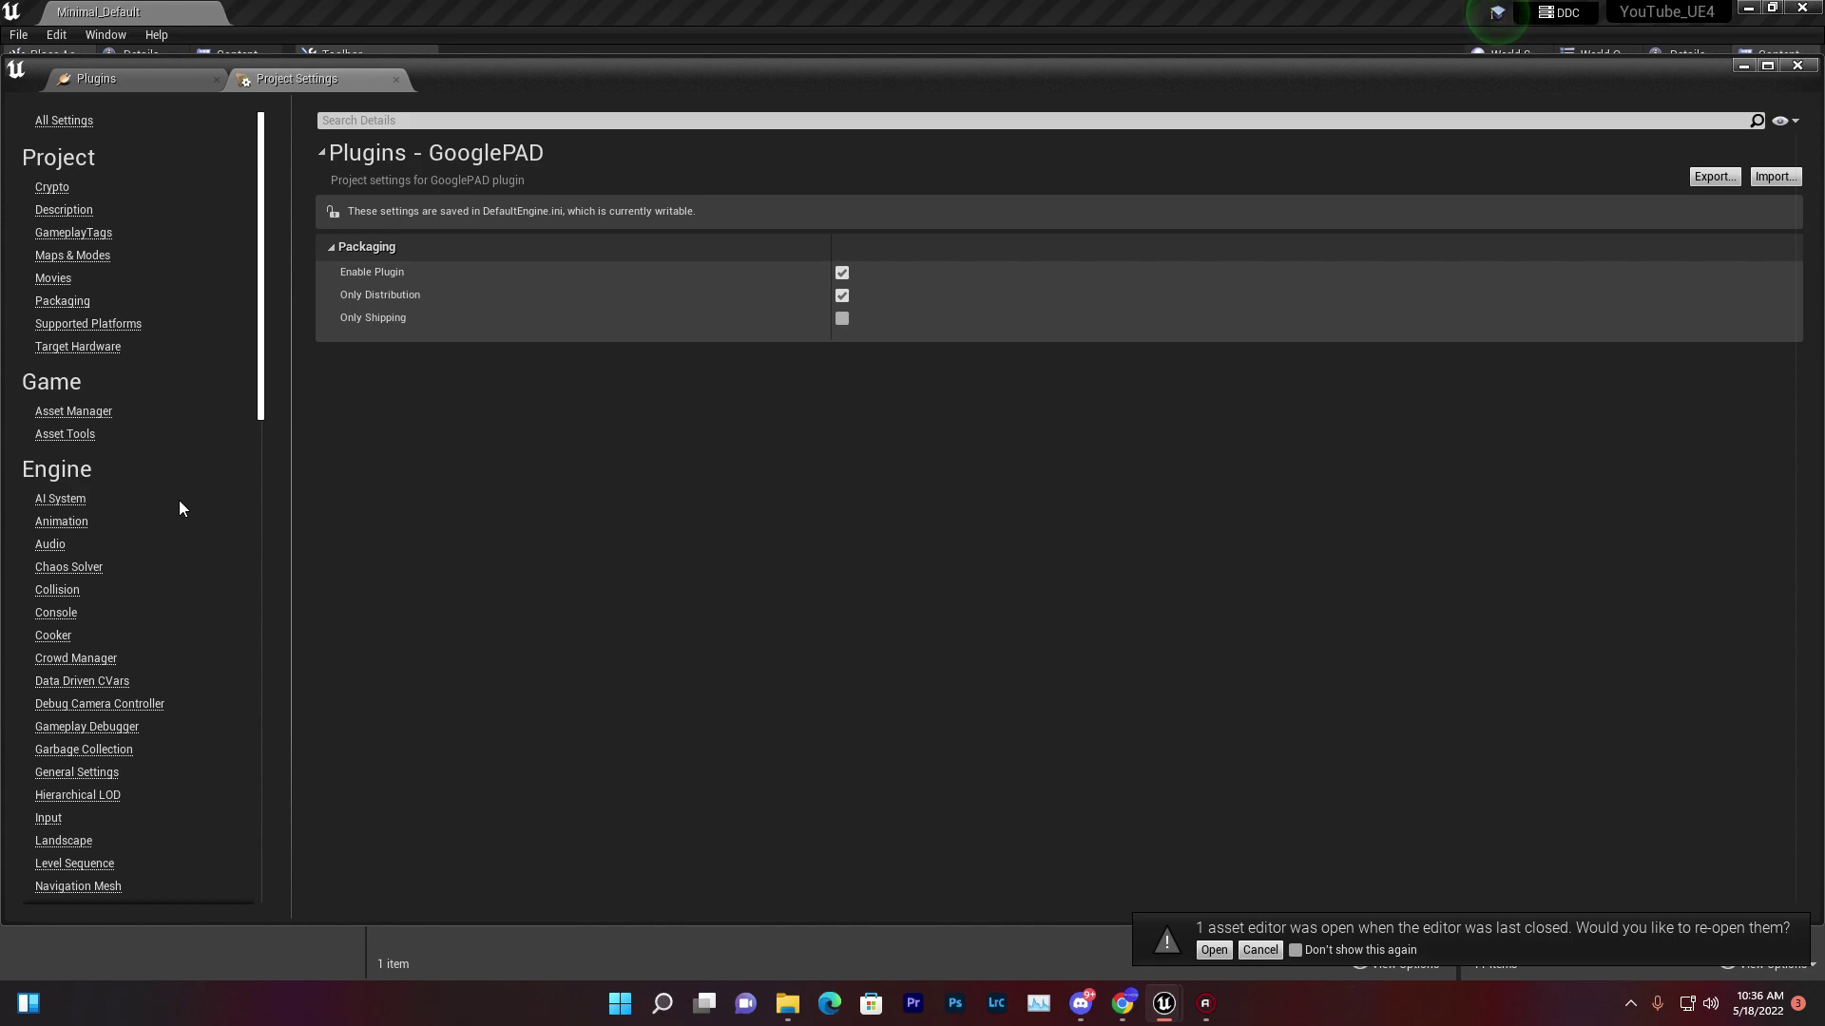
scroll(161, 449, "down", 3)
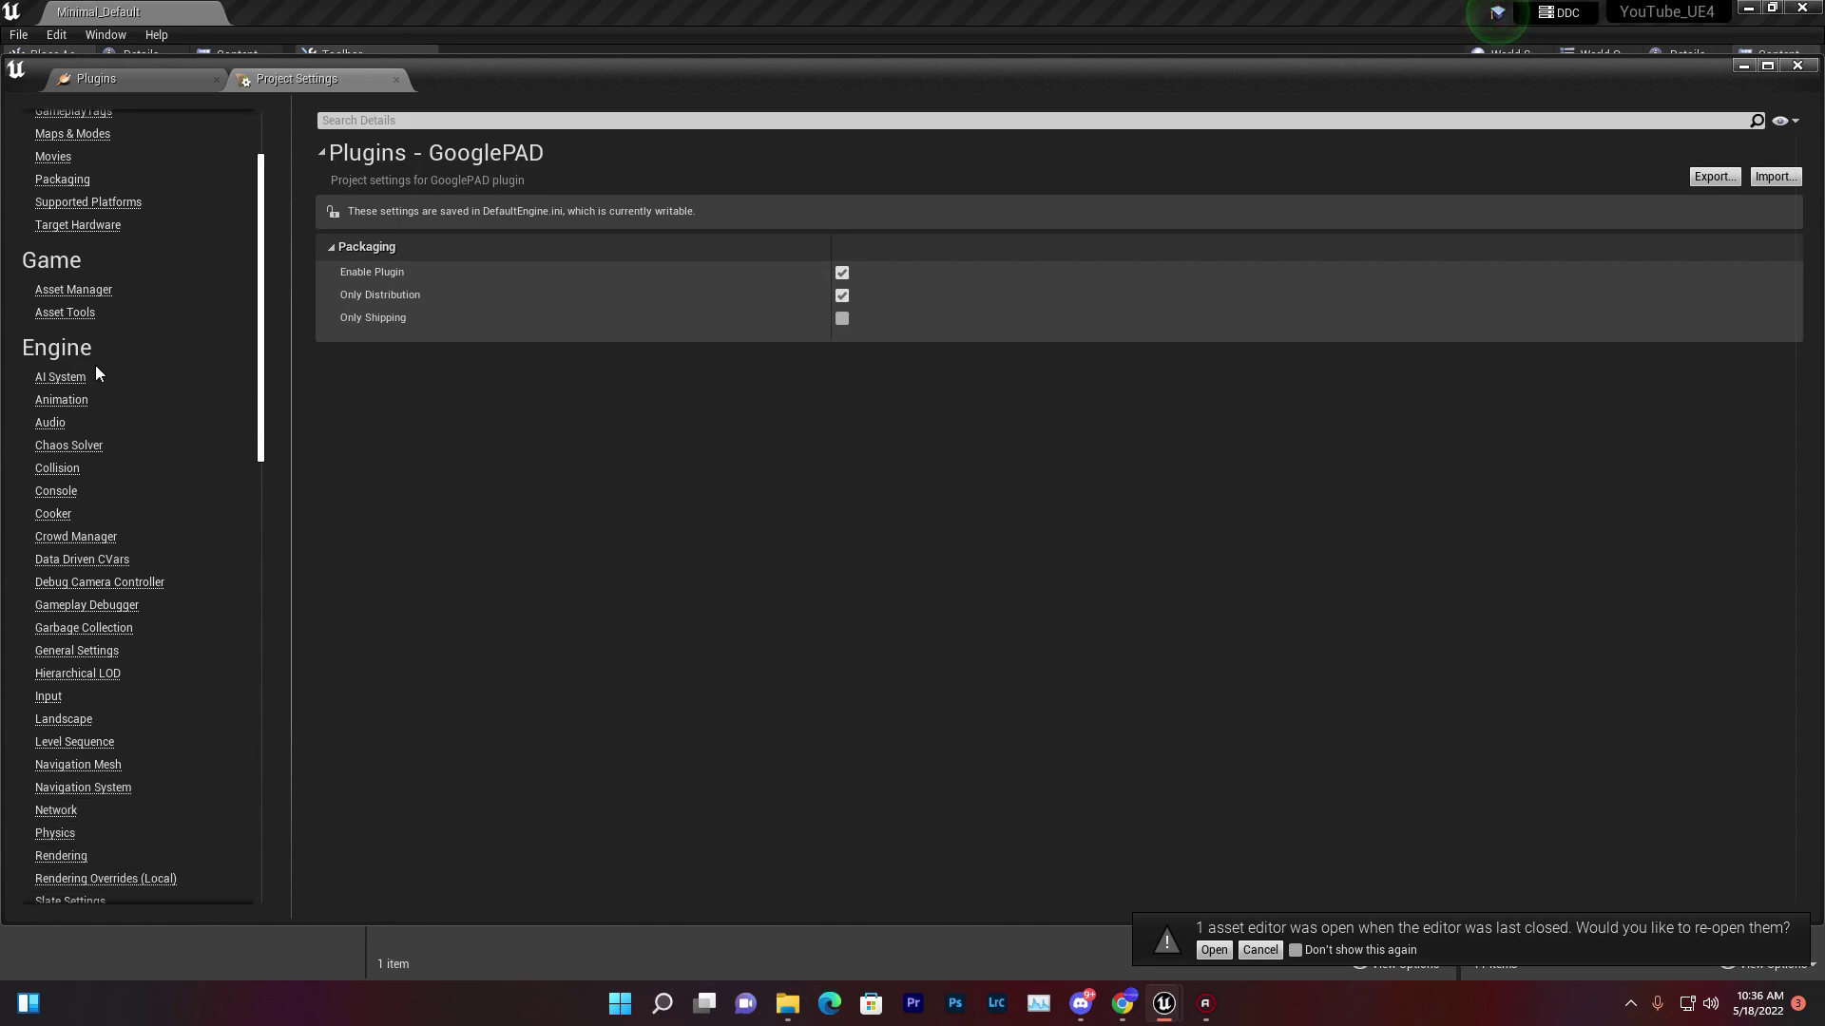
- In Project > Packaging advanced options, add two entries to List of maps to include in a packaged build
scroll(93, 355, "up", 3)
left_click(71, 301)
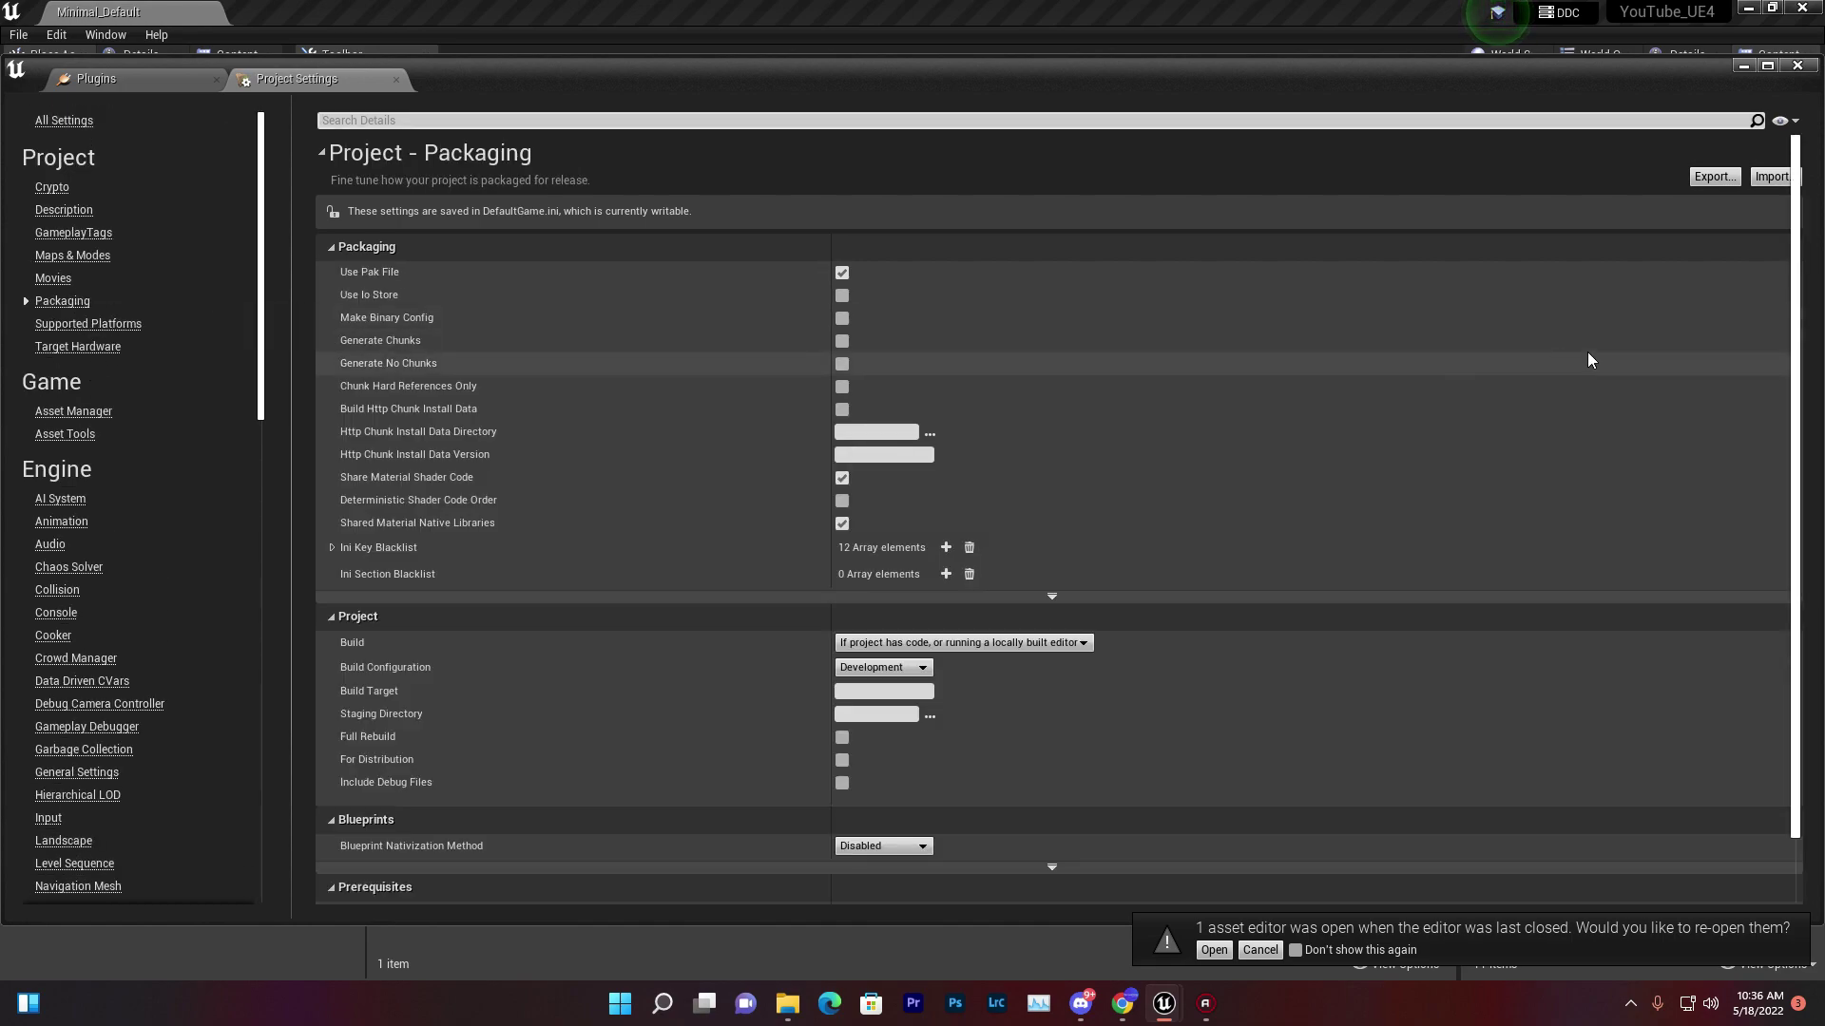
scroll(1777, 381, "down", 1)
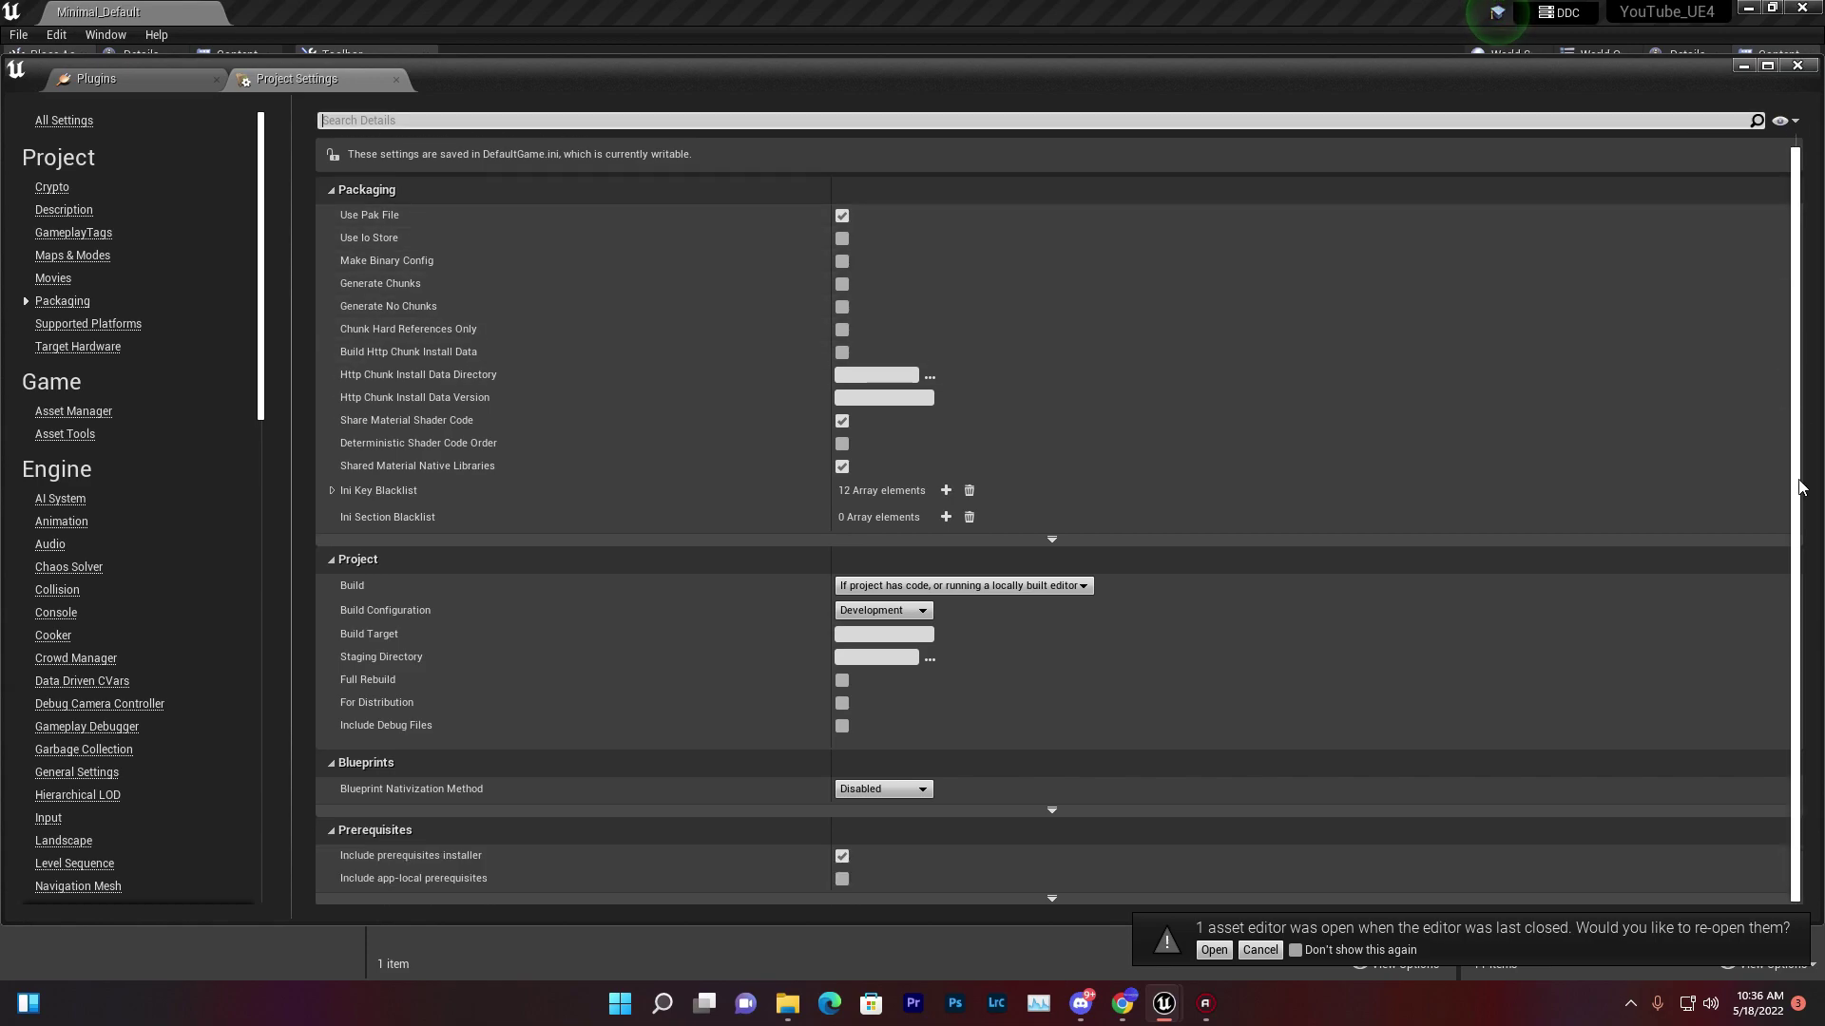
left_click(1052, 539)
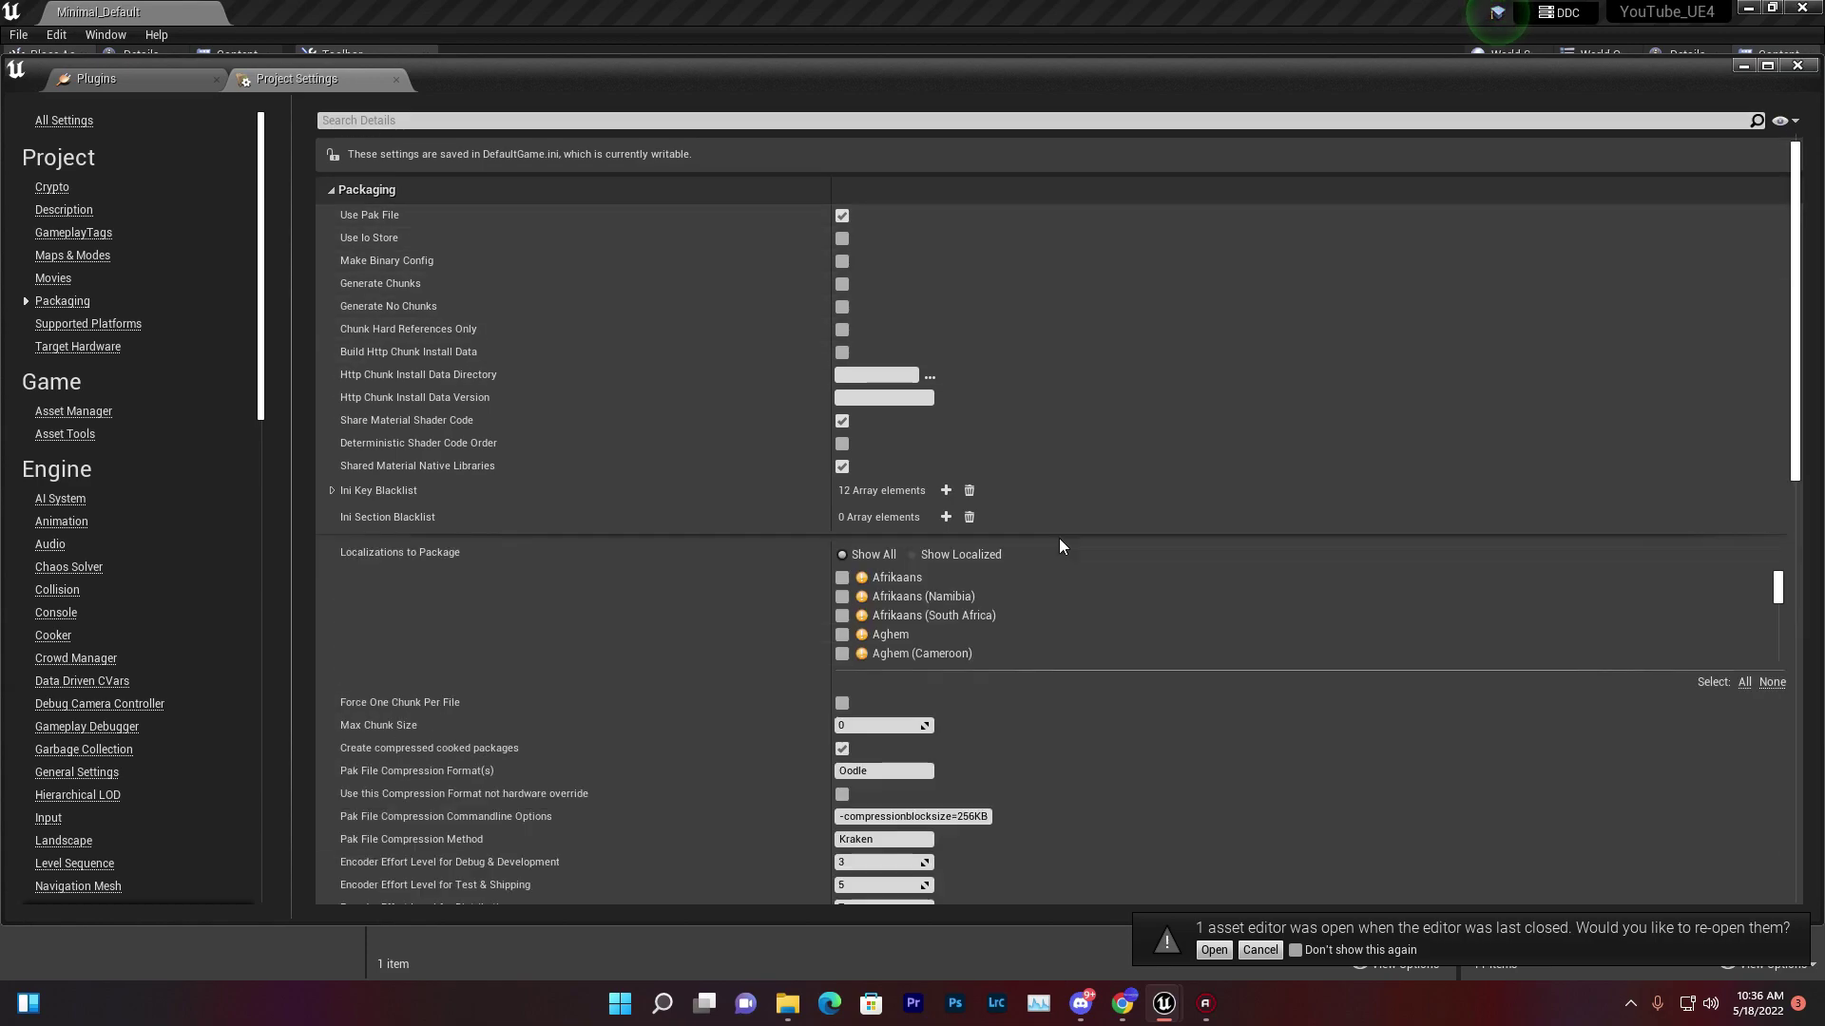
left_click_drag(1795, 398, 1779, 650)
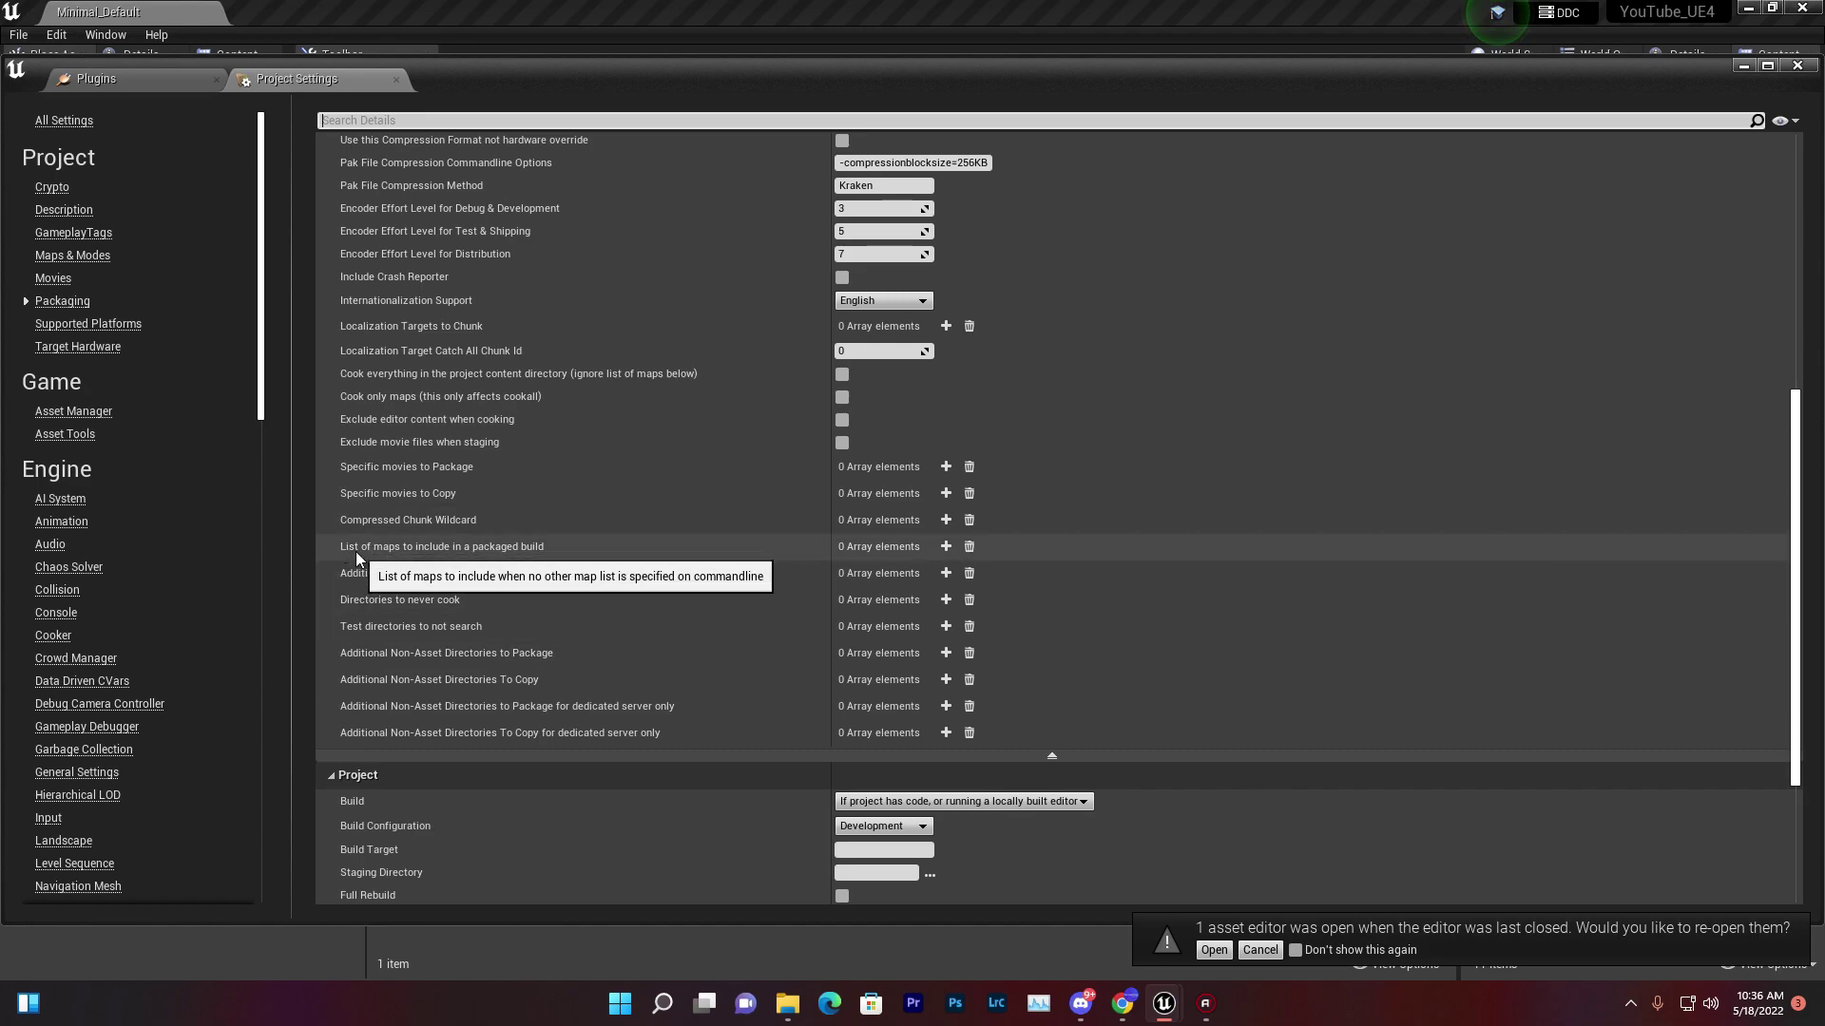
left_click(946, 547)
left_click(946, 546)
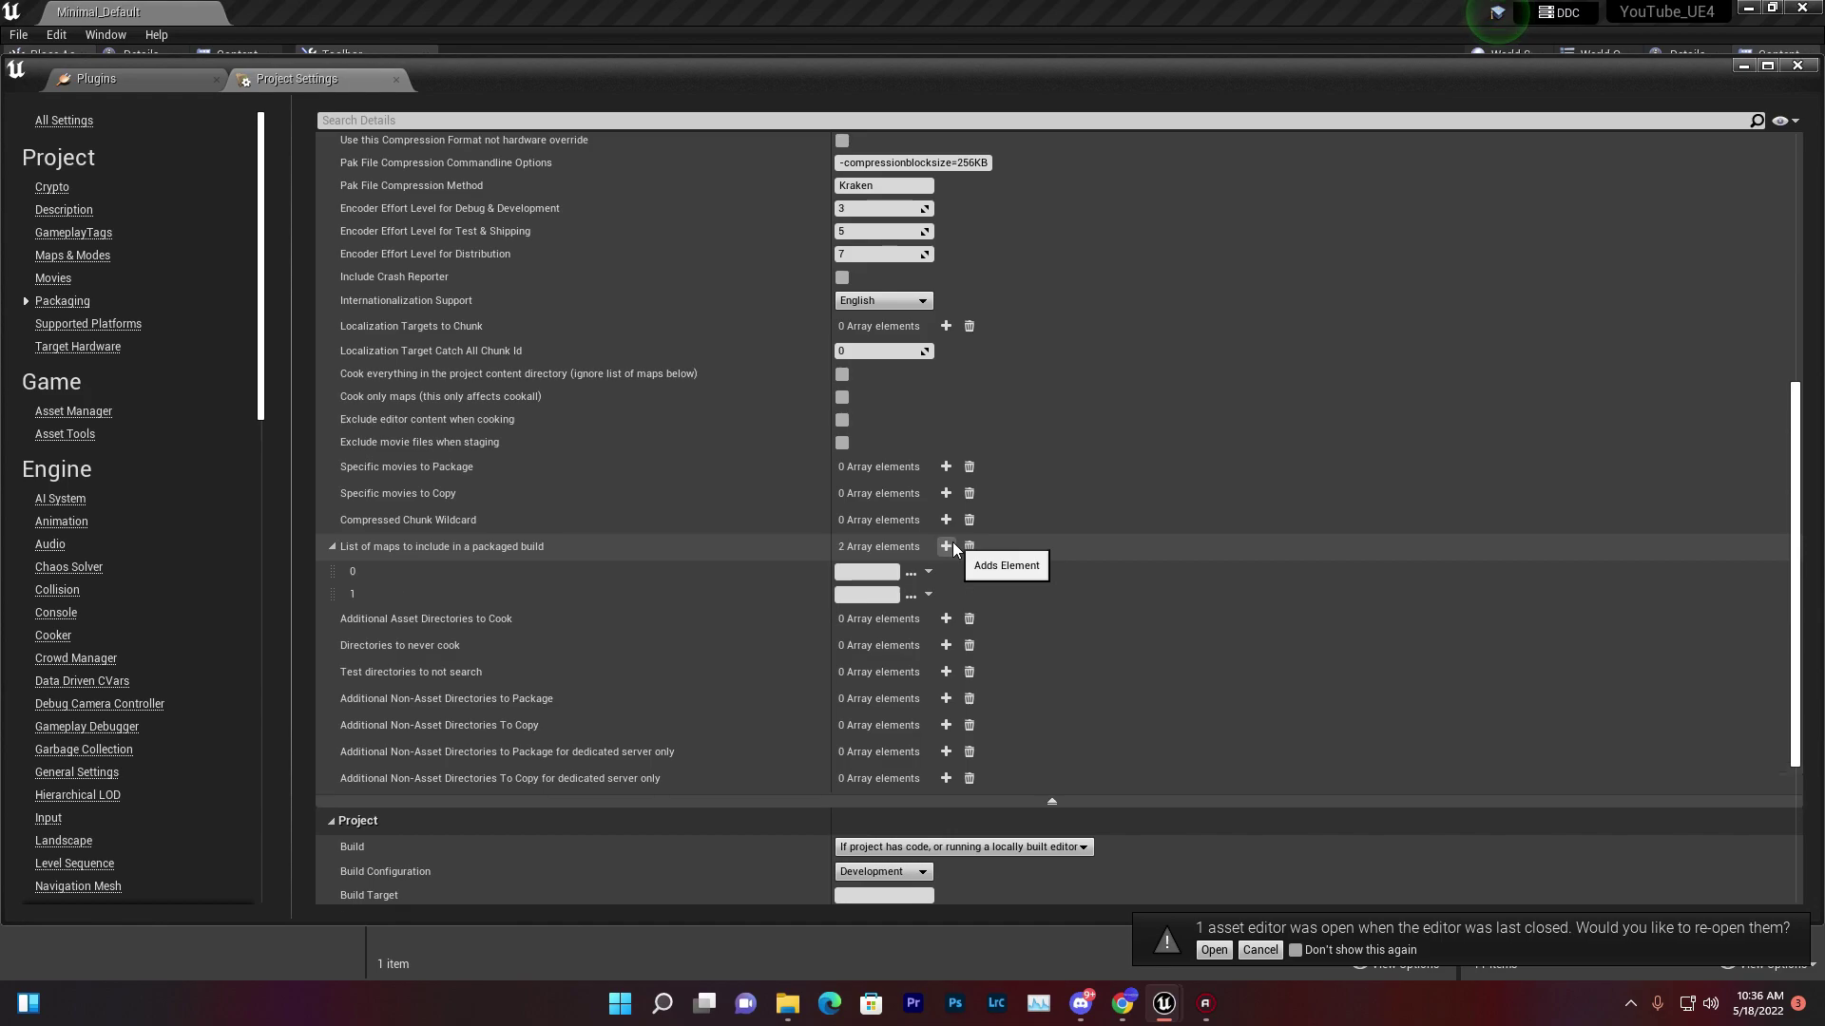
- Set the first packaged-map entry to ThirdPersonBP/Maps/ThirdPersonExampleMap.umap
left_click(910, 572)
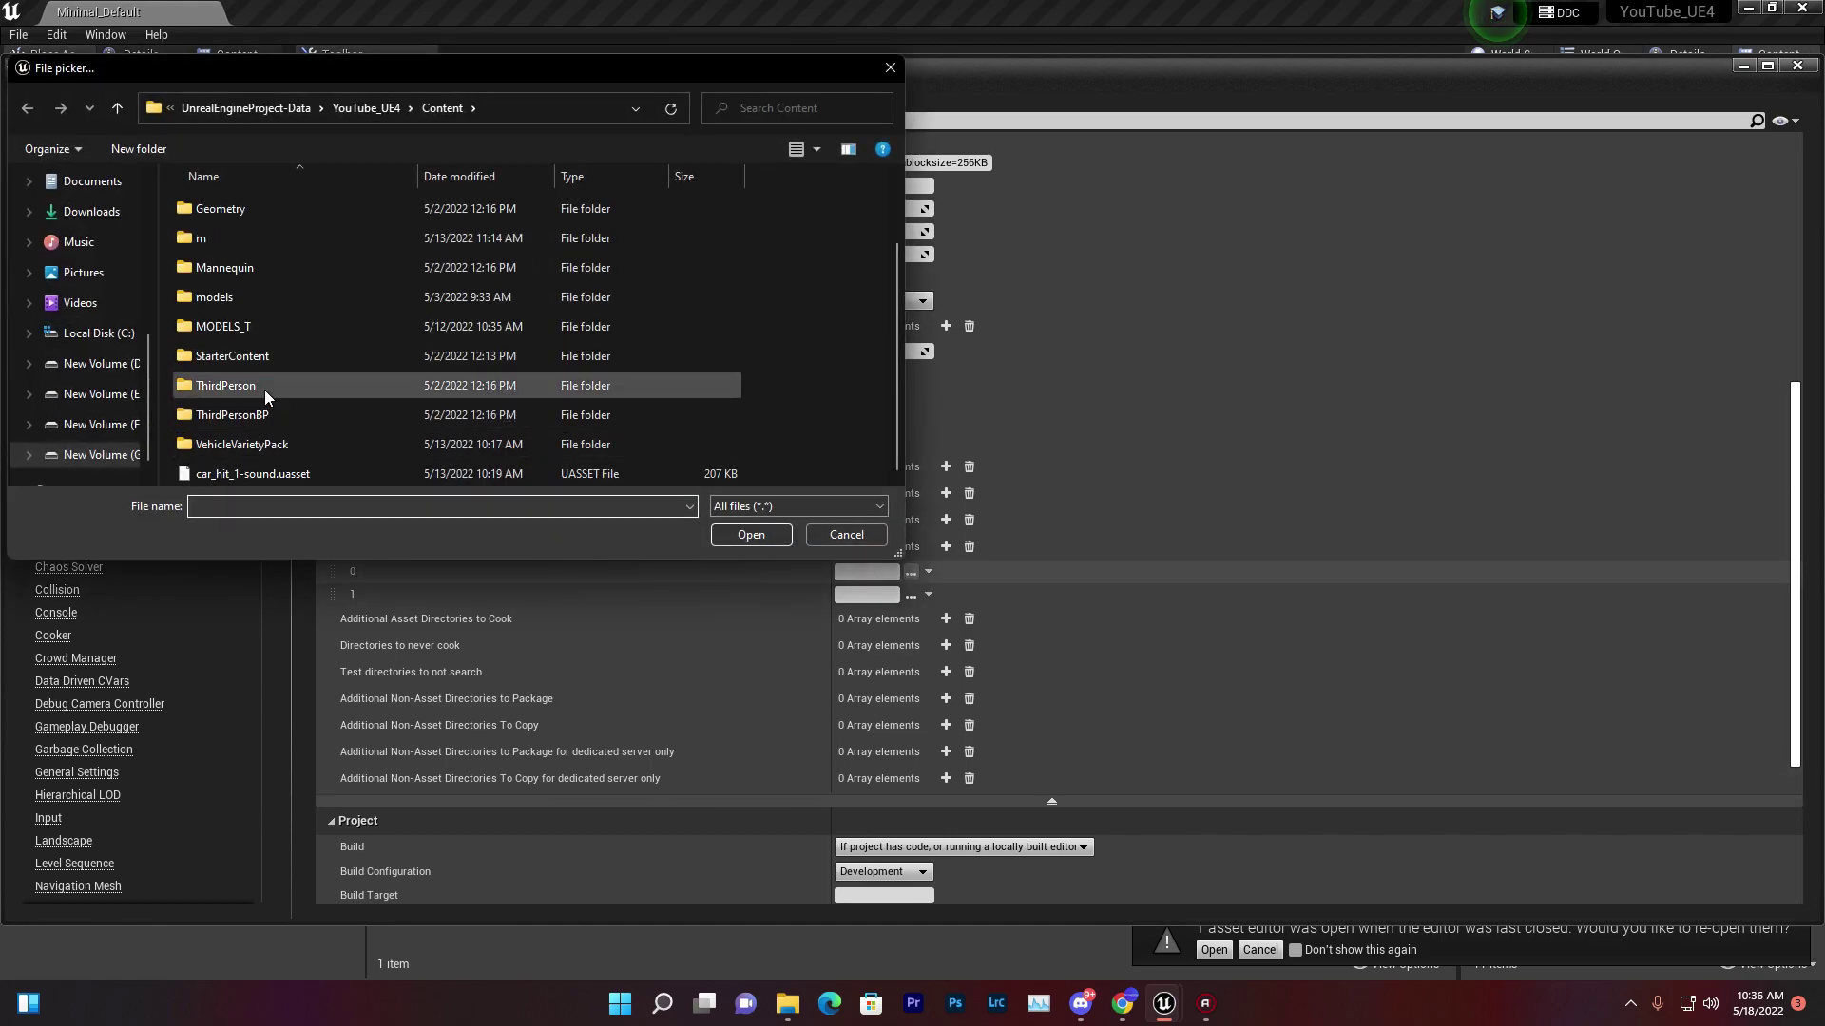
double_click(283, 414)
double_click(228, 237)
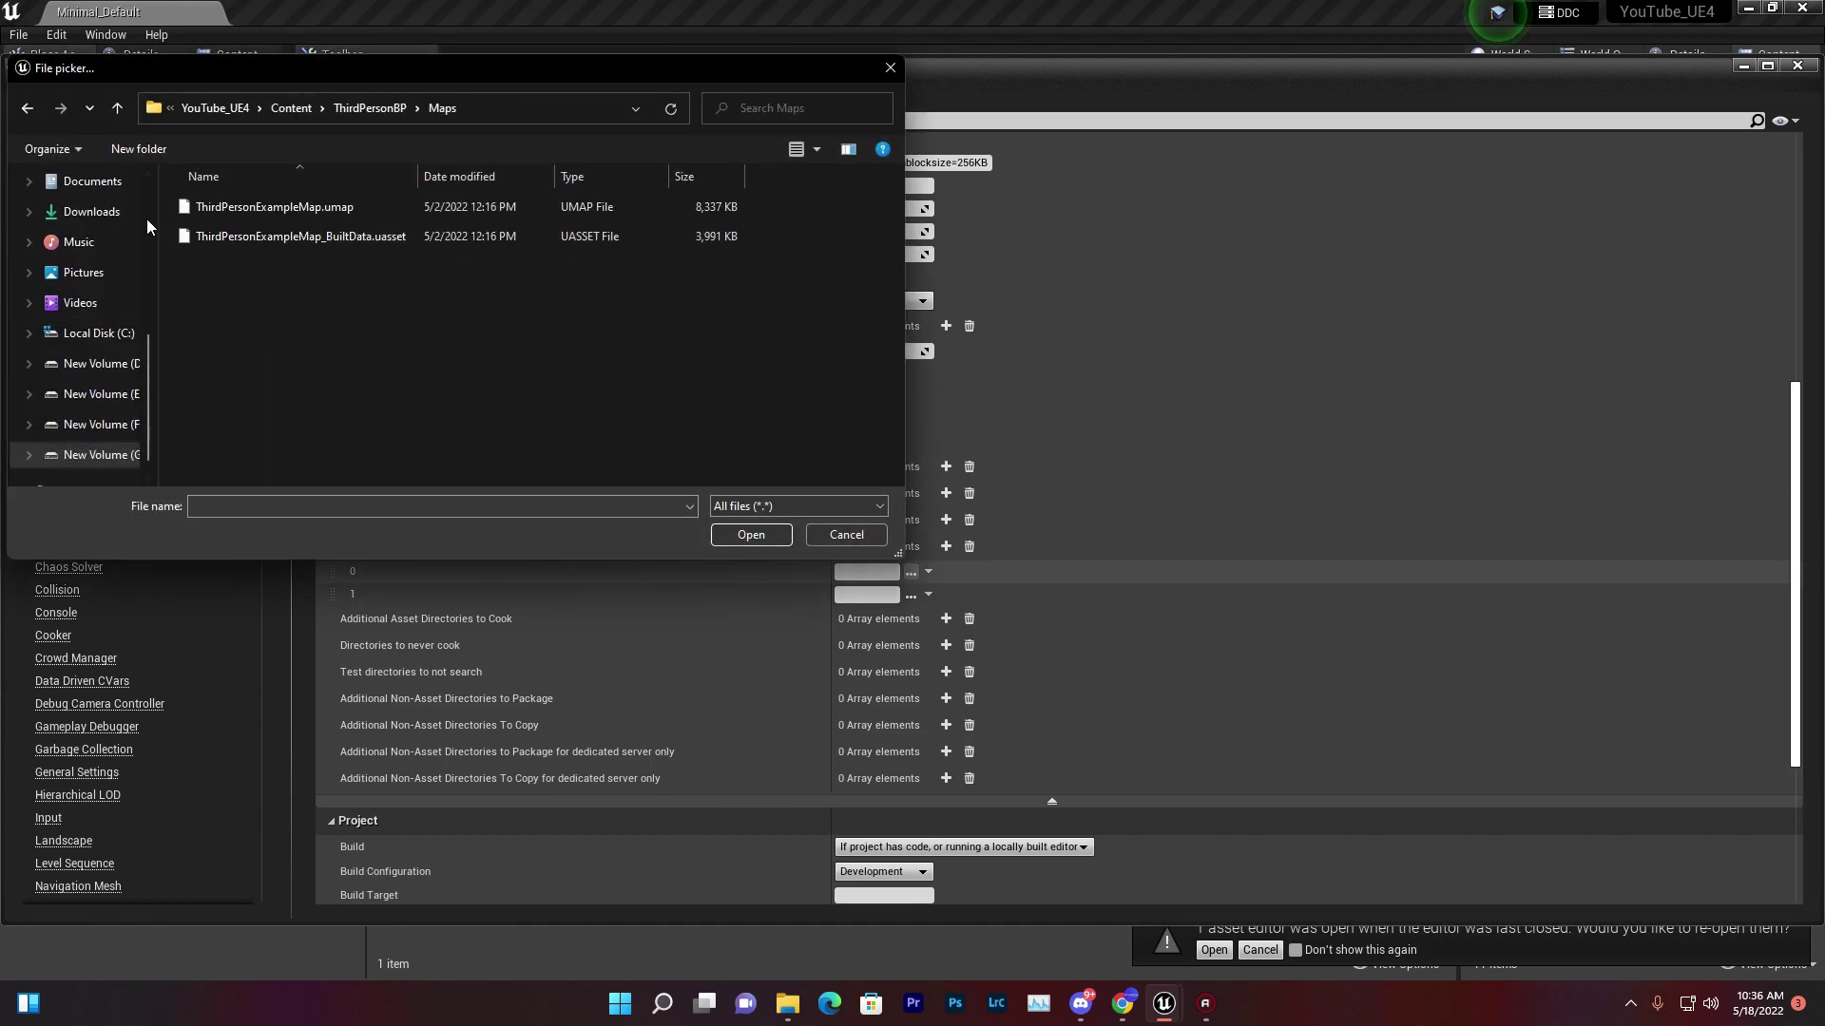
left_click(257, 211)
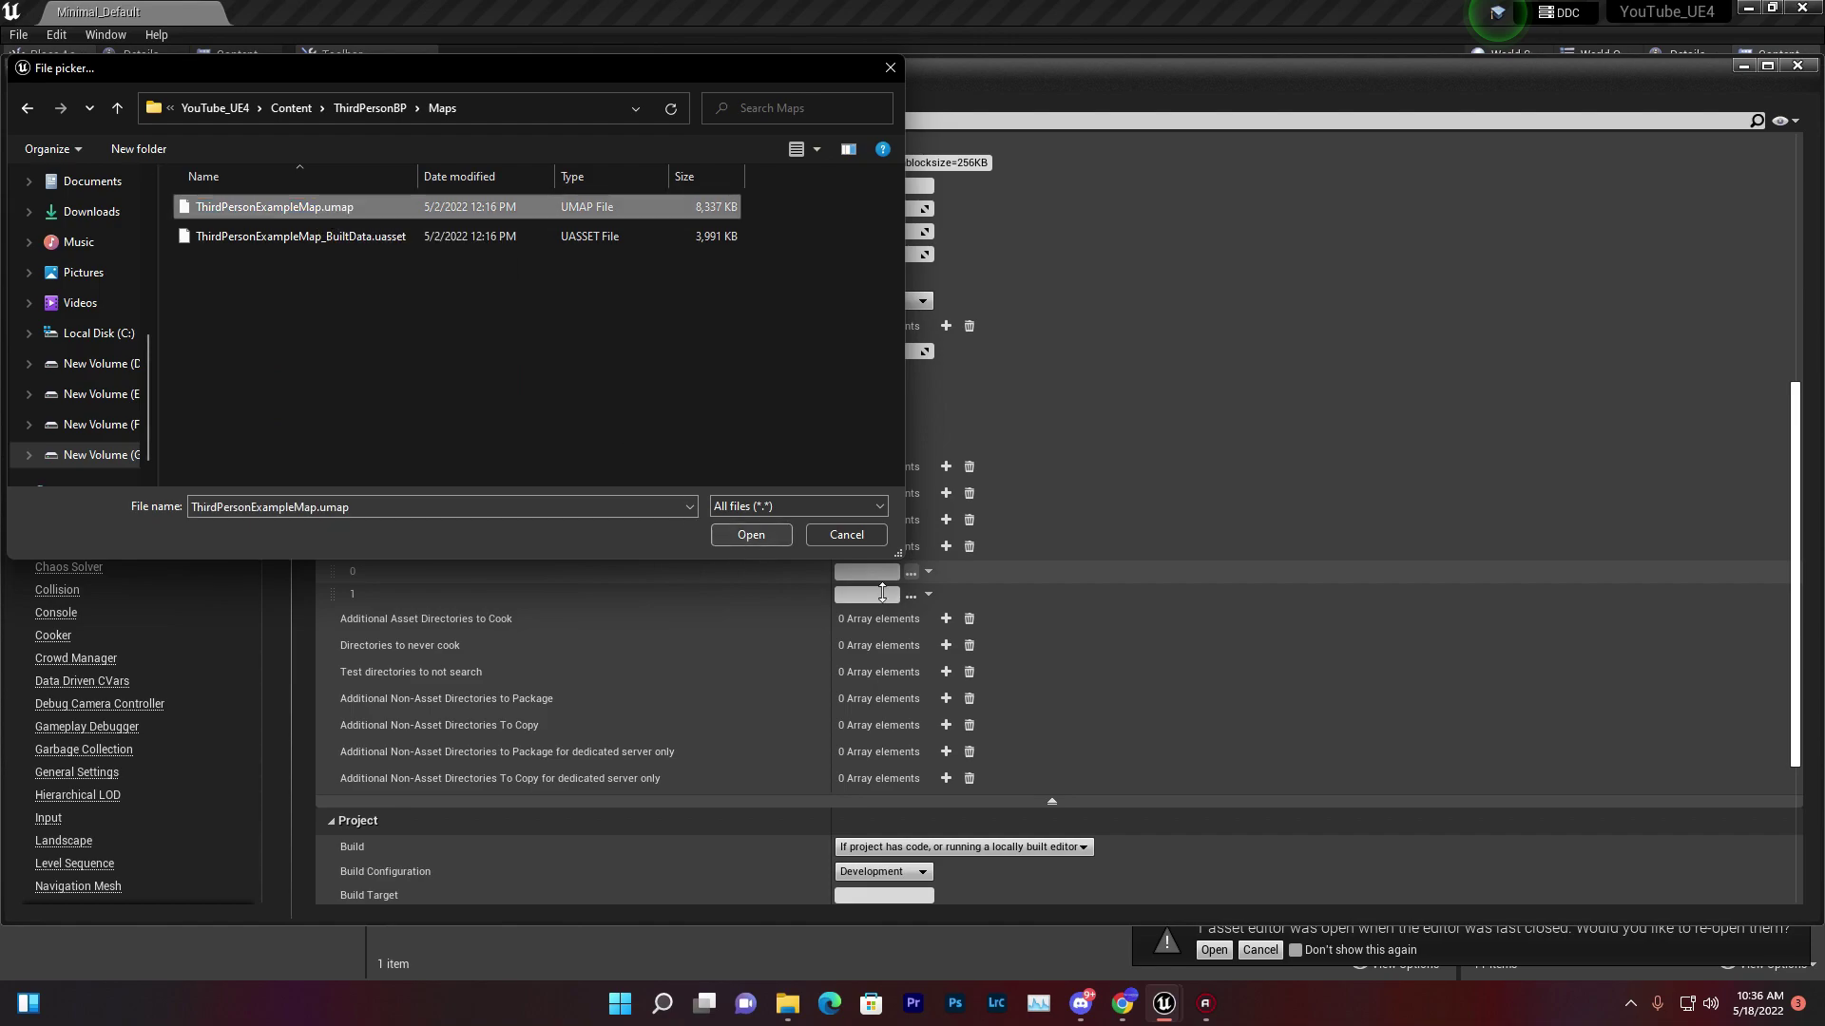
left_click(751, 534)
- Set the second map entry to ThirdPersonExampleMap_BuiltData, then go to the Android platform page
left_click(910, 594)
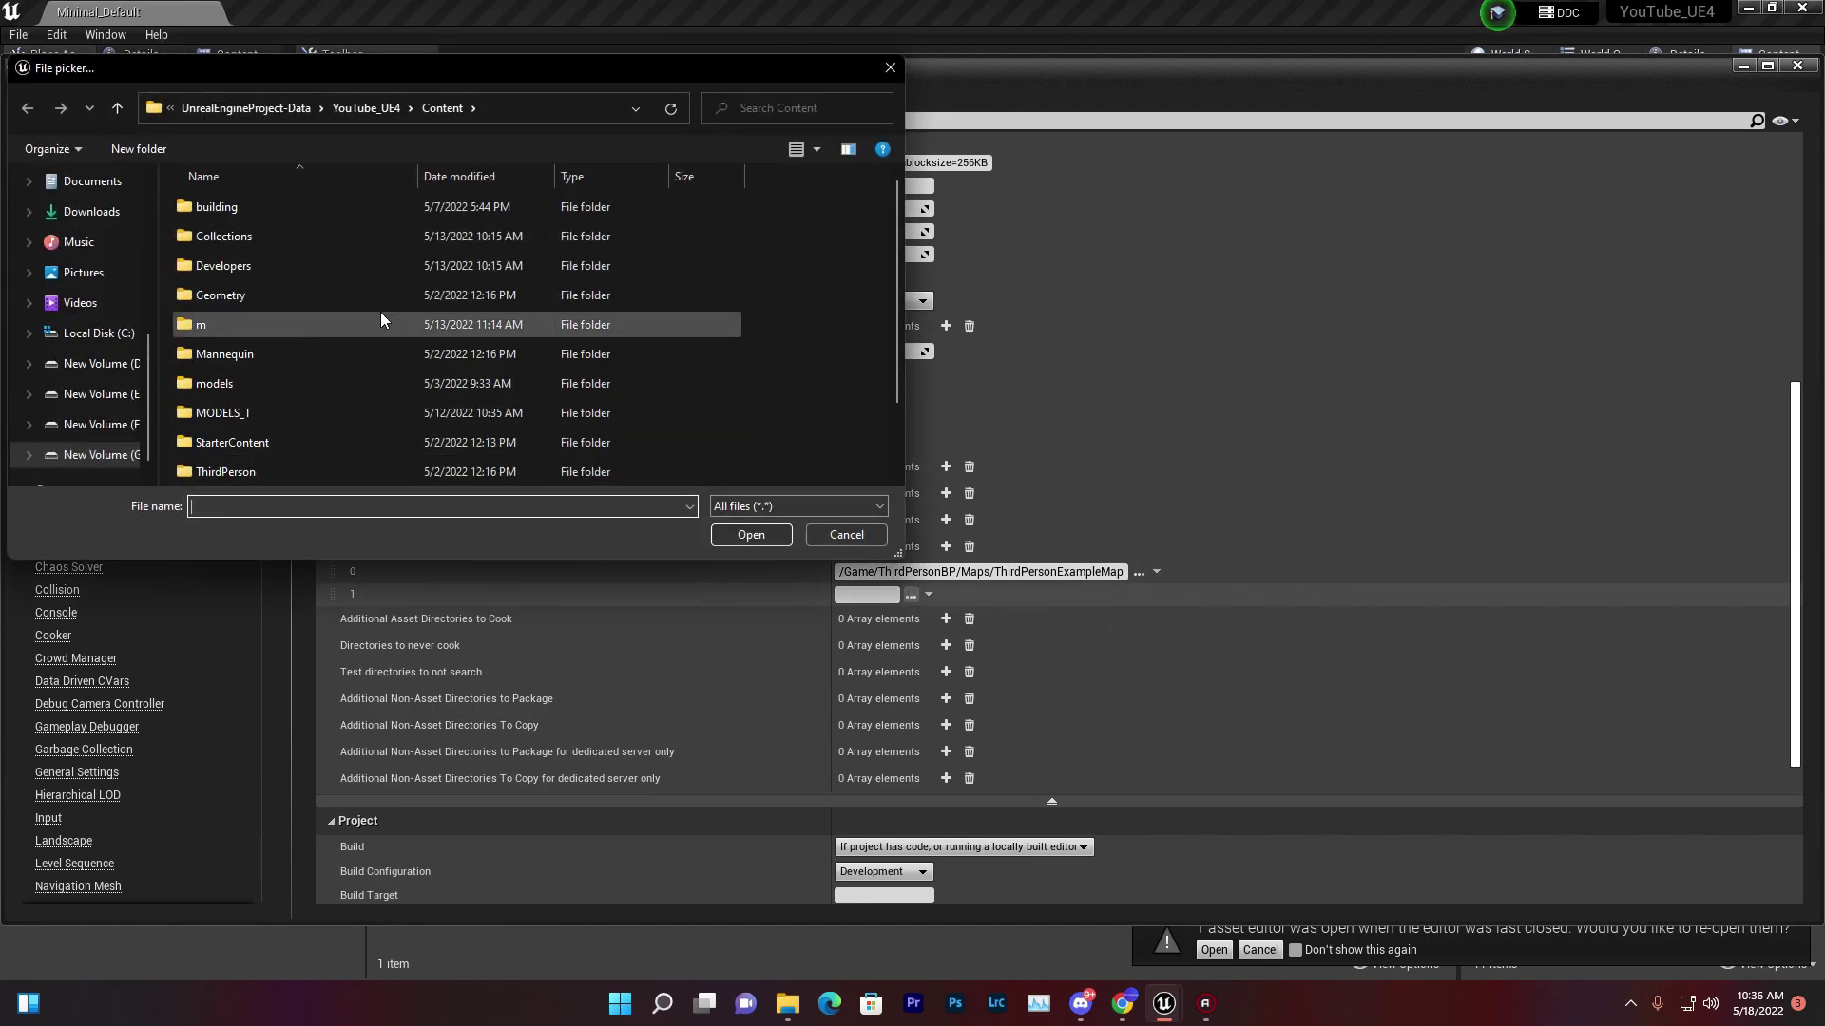
left_click(276, 439)
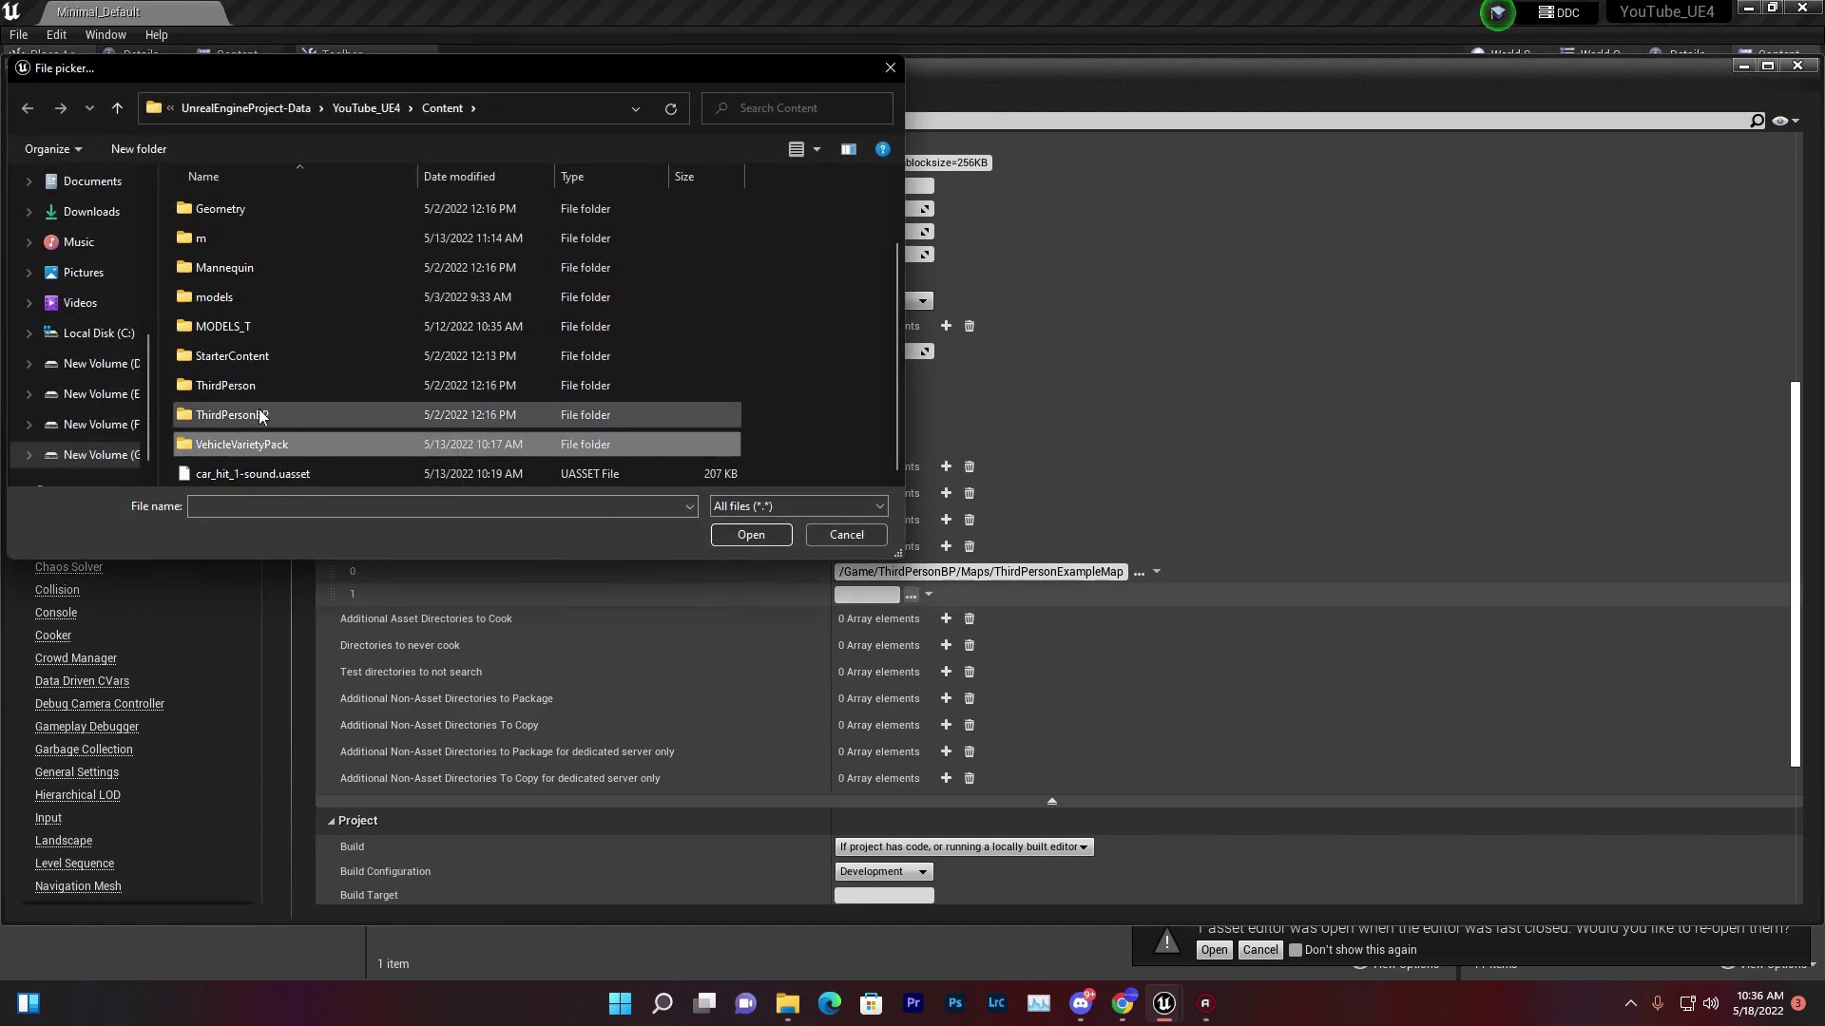
double_click(255, 410)
double_click(271, 232)
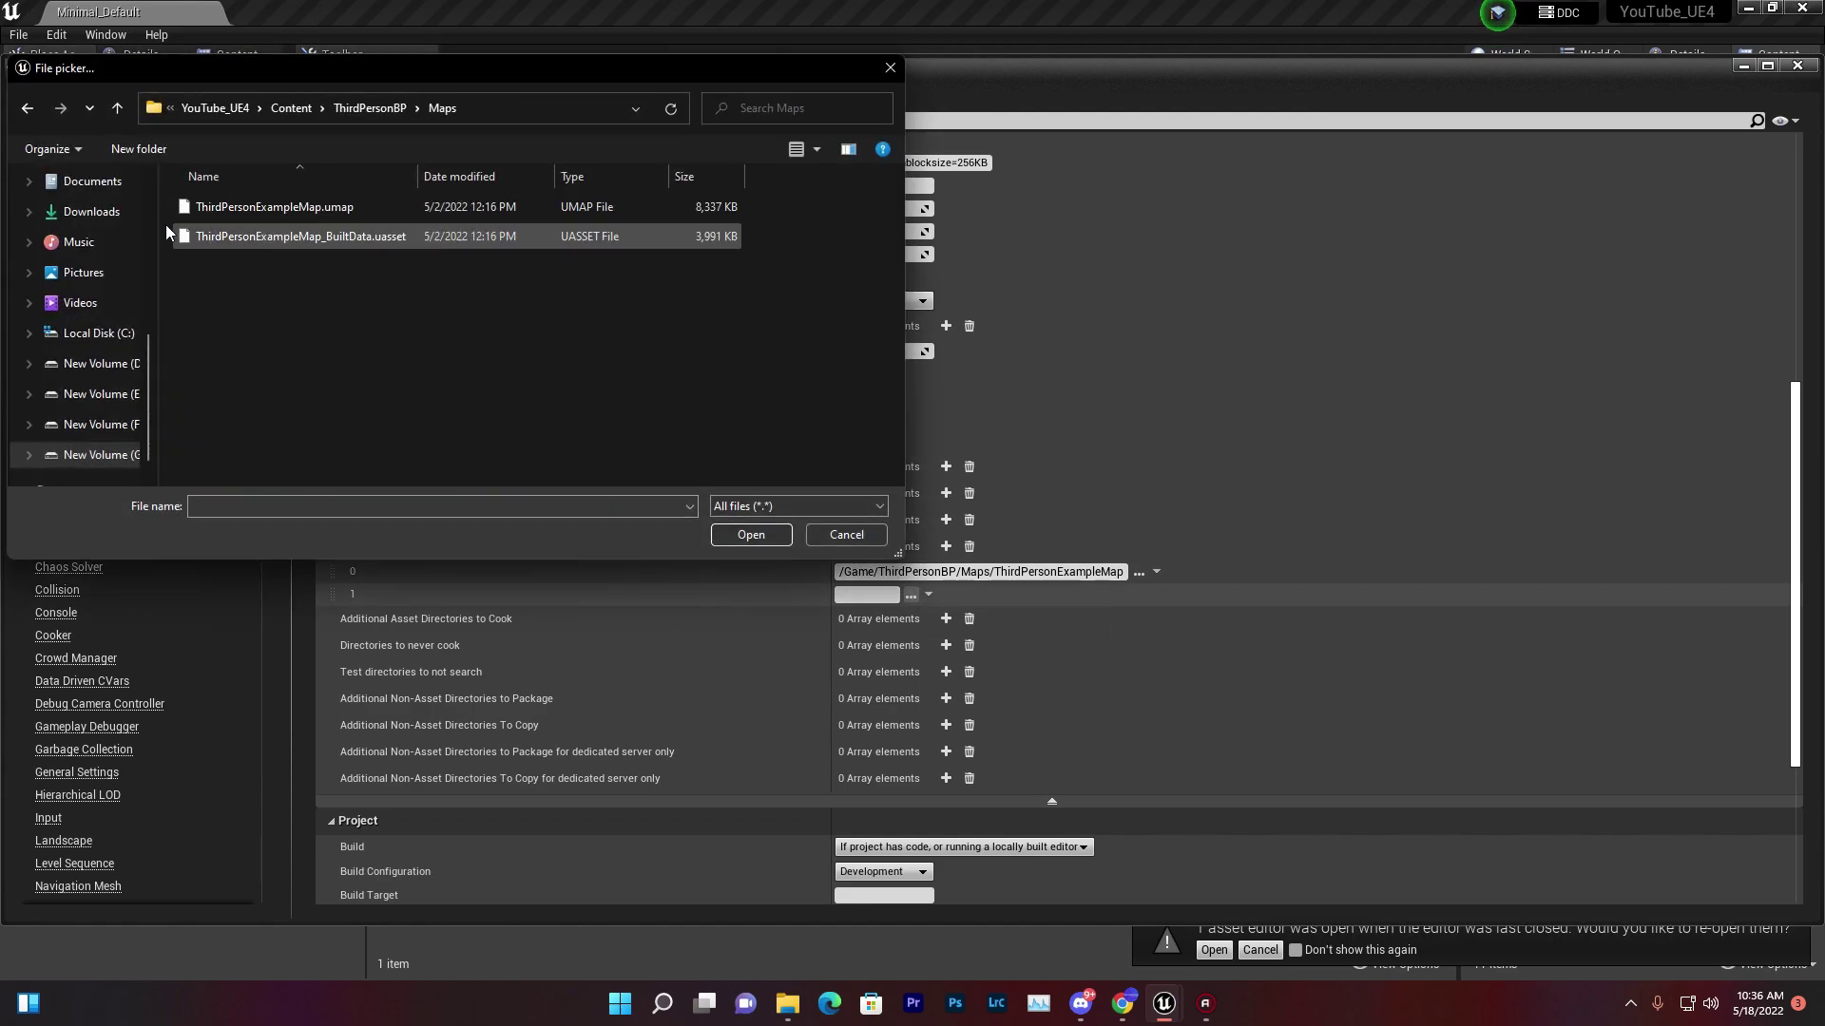
left_click(243, 236)
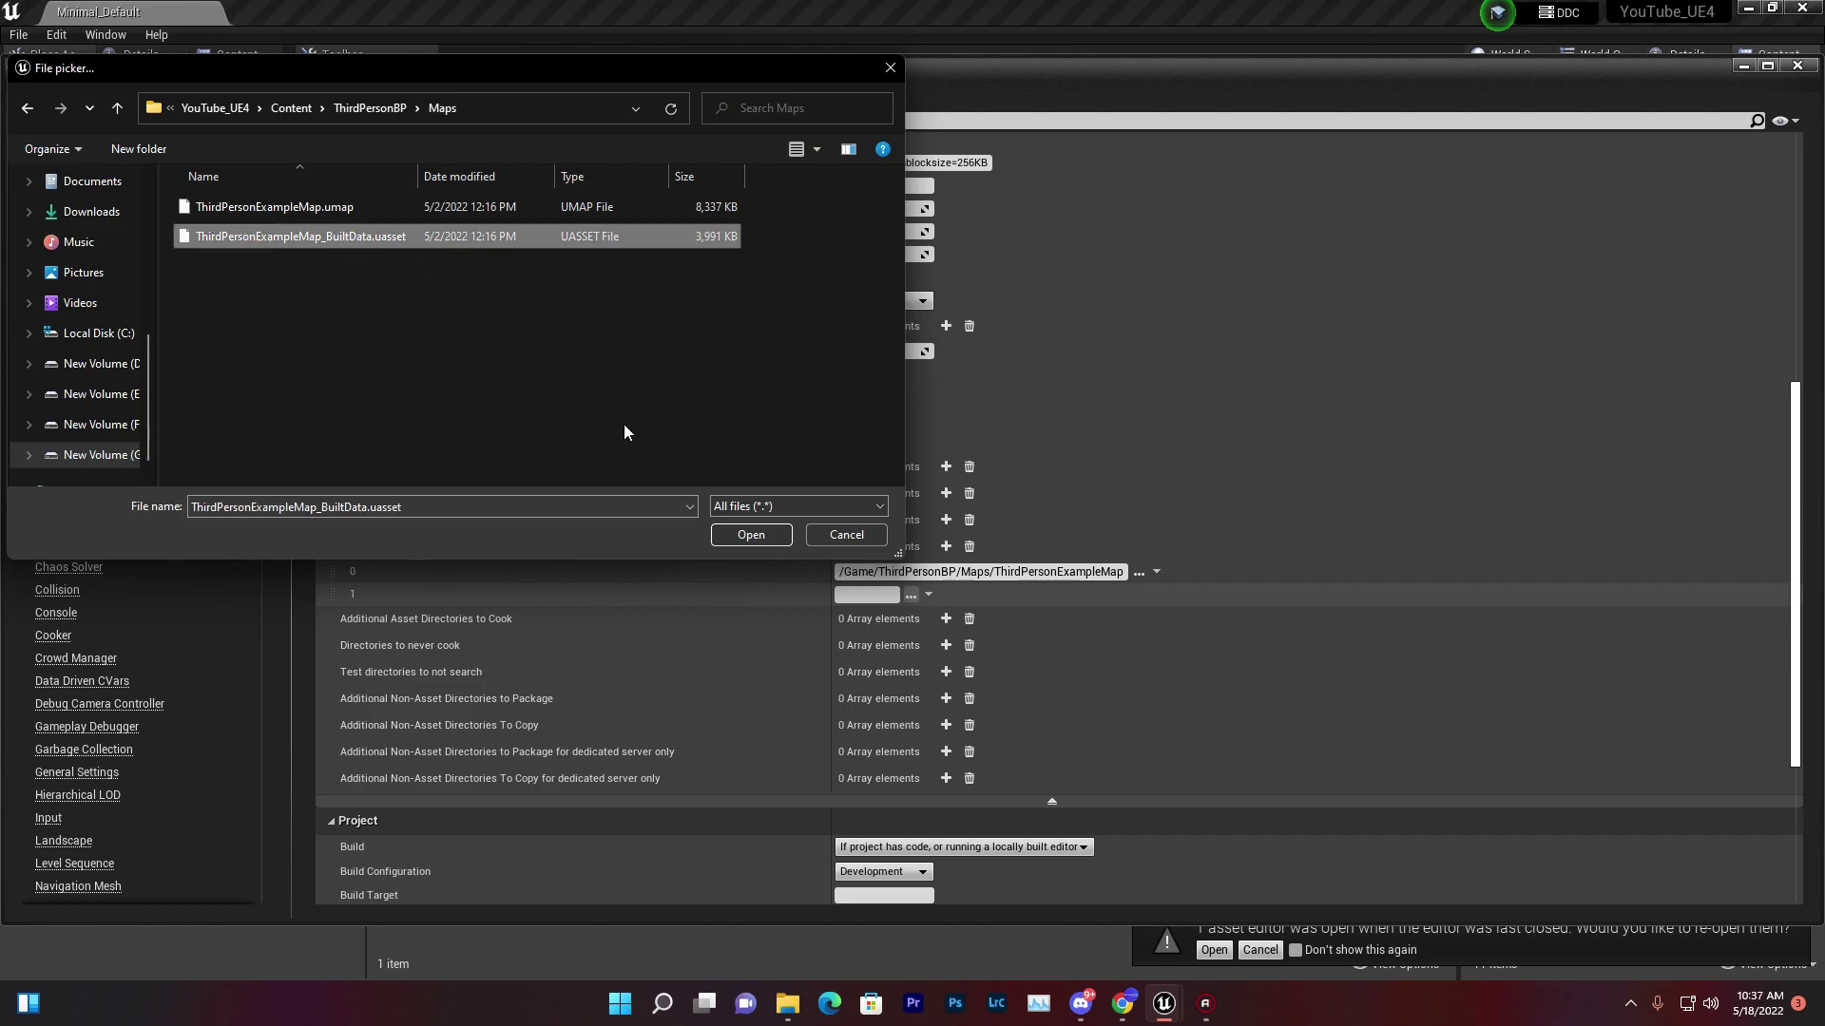
left_click(744, 540)
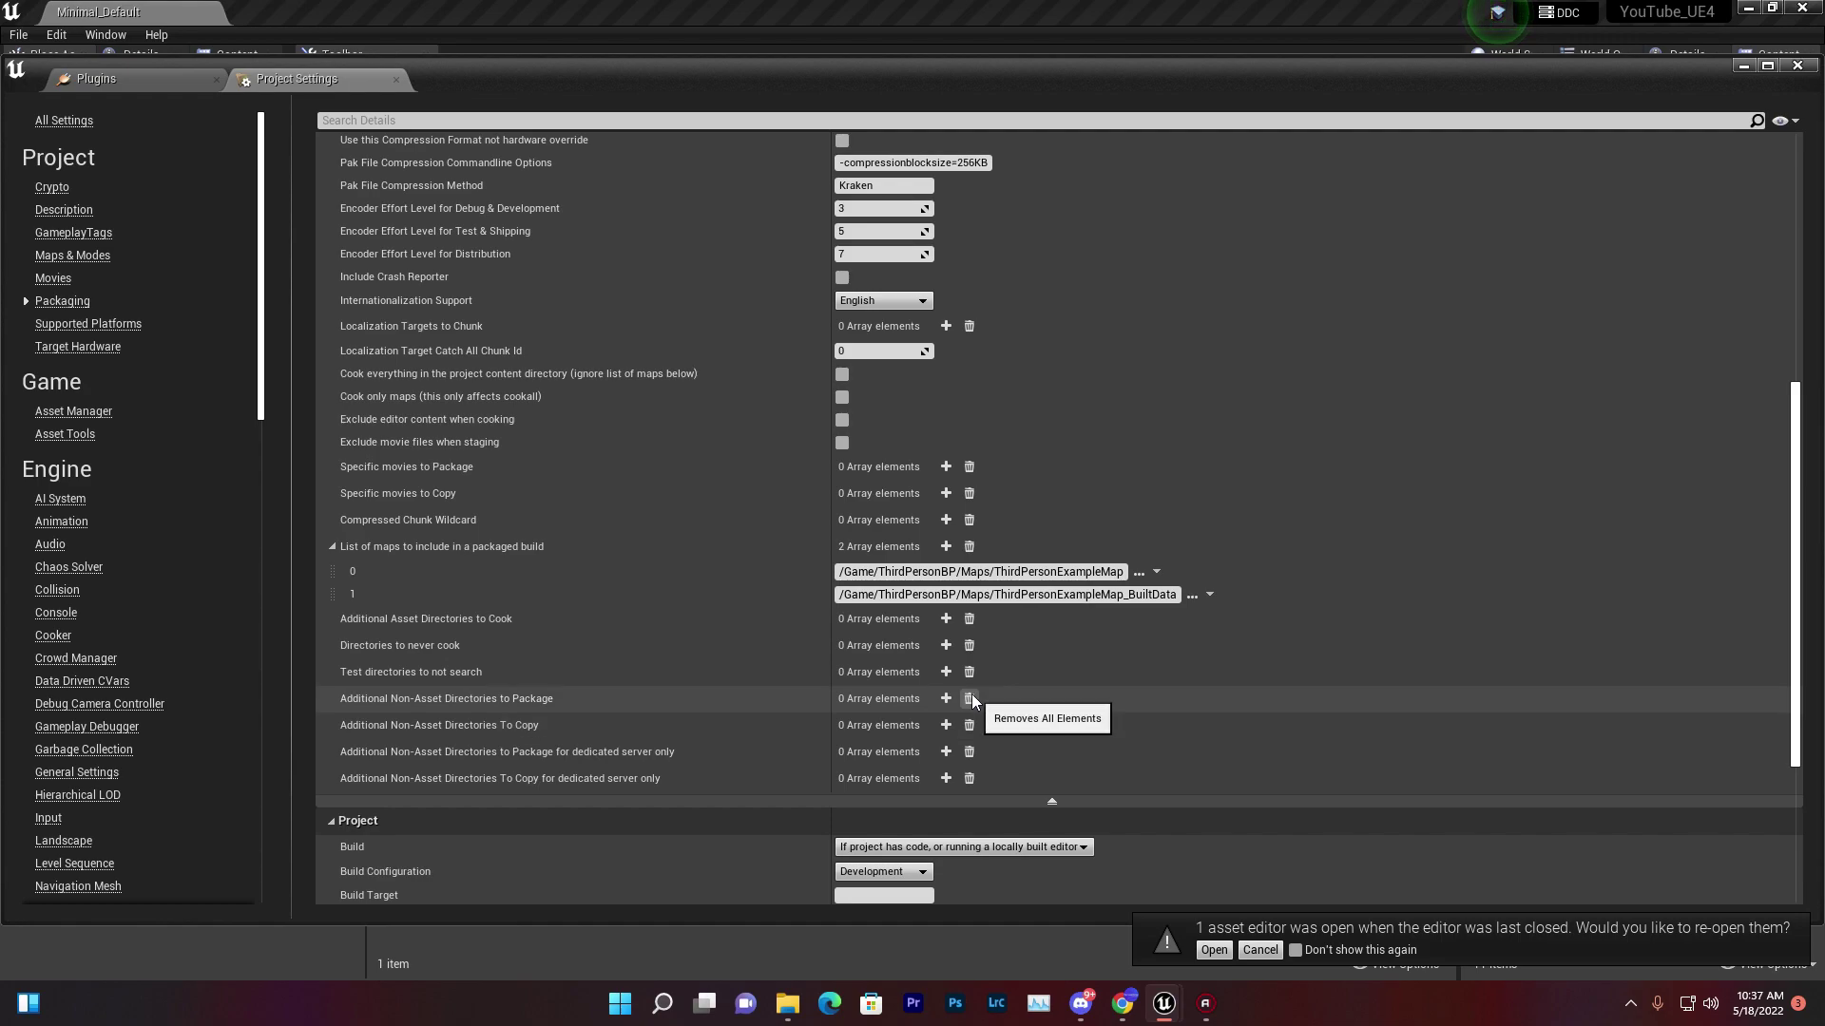
scroll(971, 694, "up", 4)
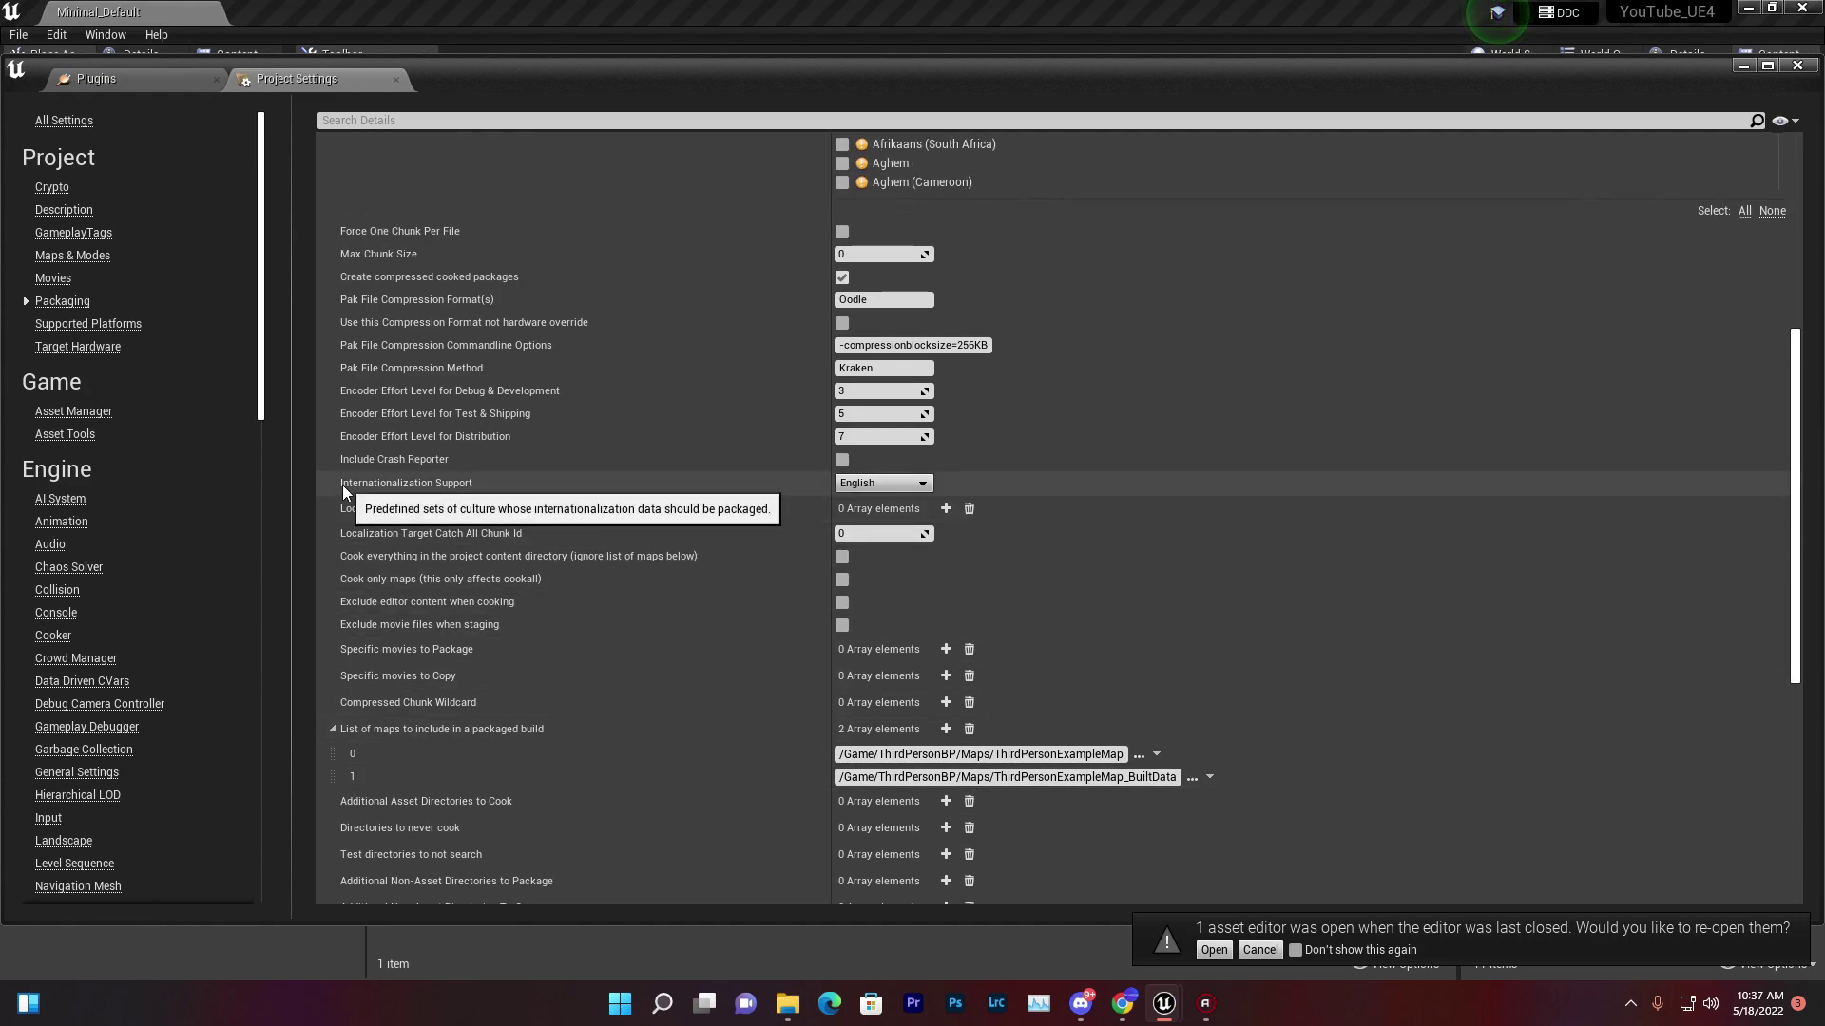
left_click_drag(261, 278, 233, 679)
left_click(55, 282)
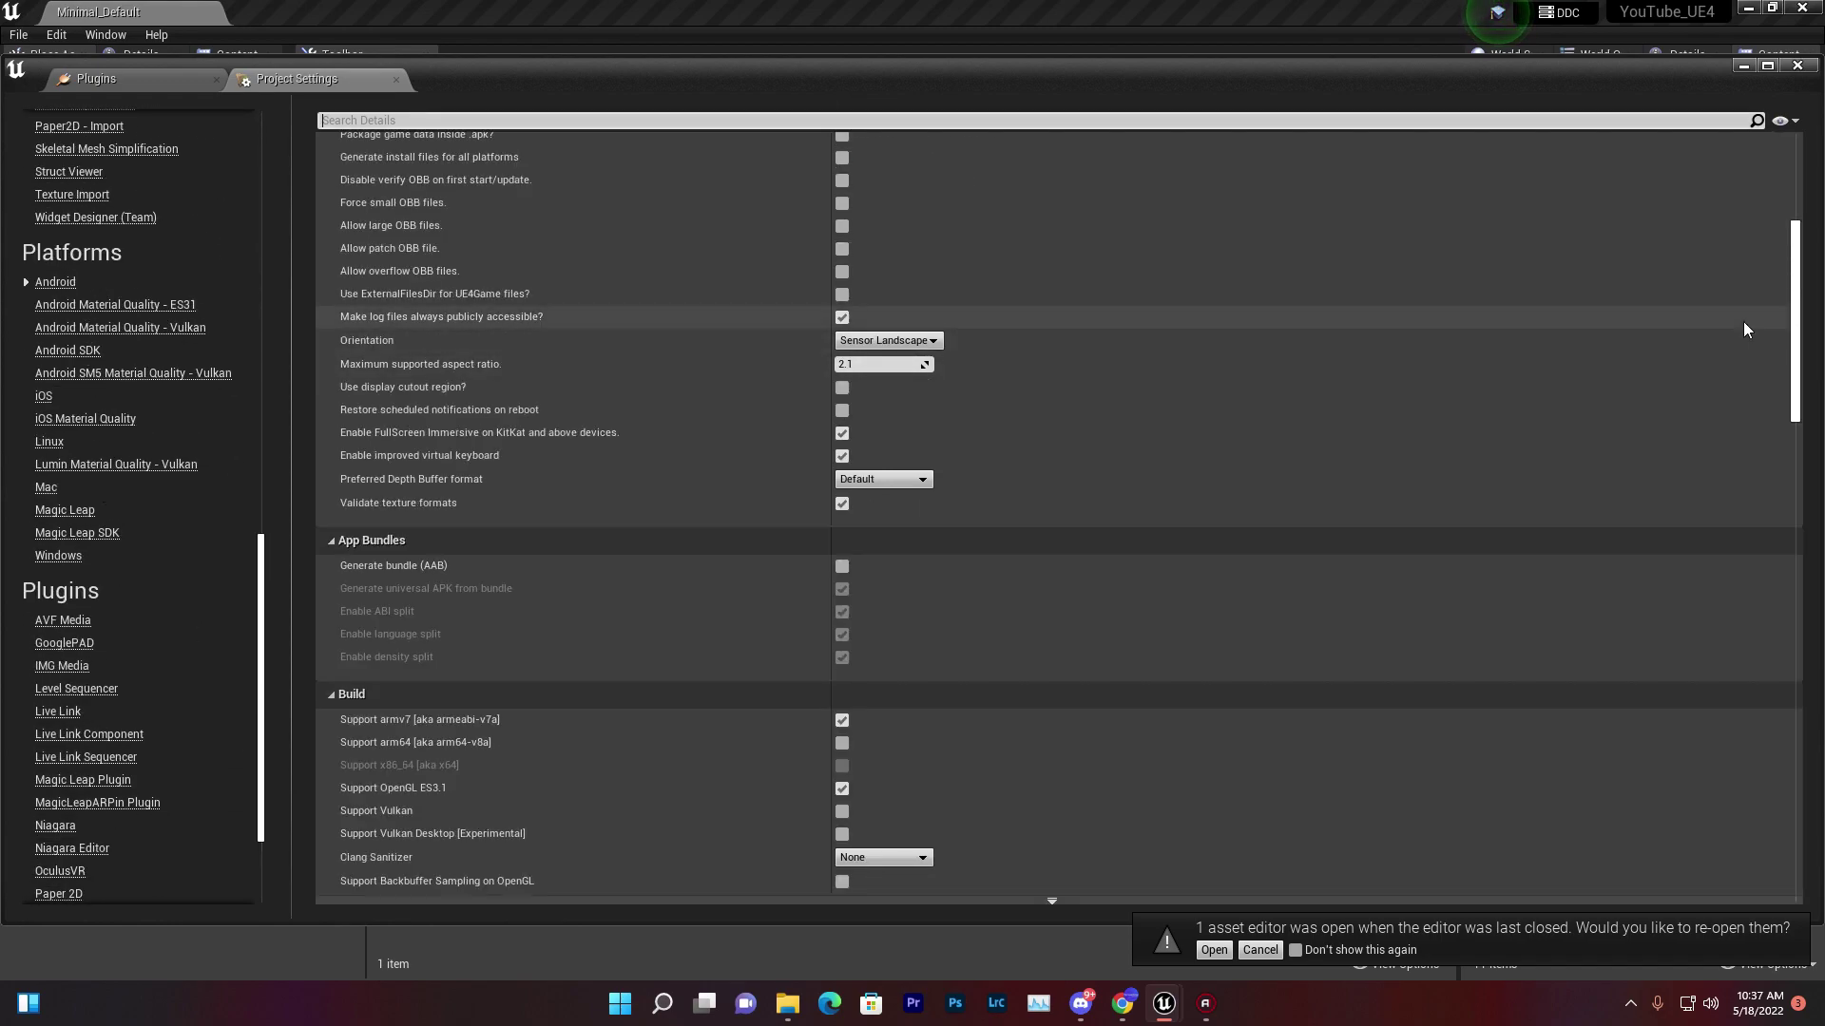
scroll(1142, 385, "up", 12)
scroll(1140, 378, "down", 5)
mouse_move(483, 346)
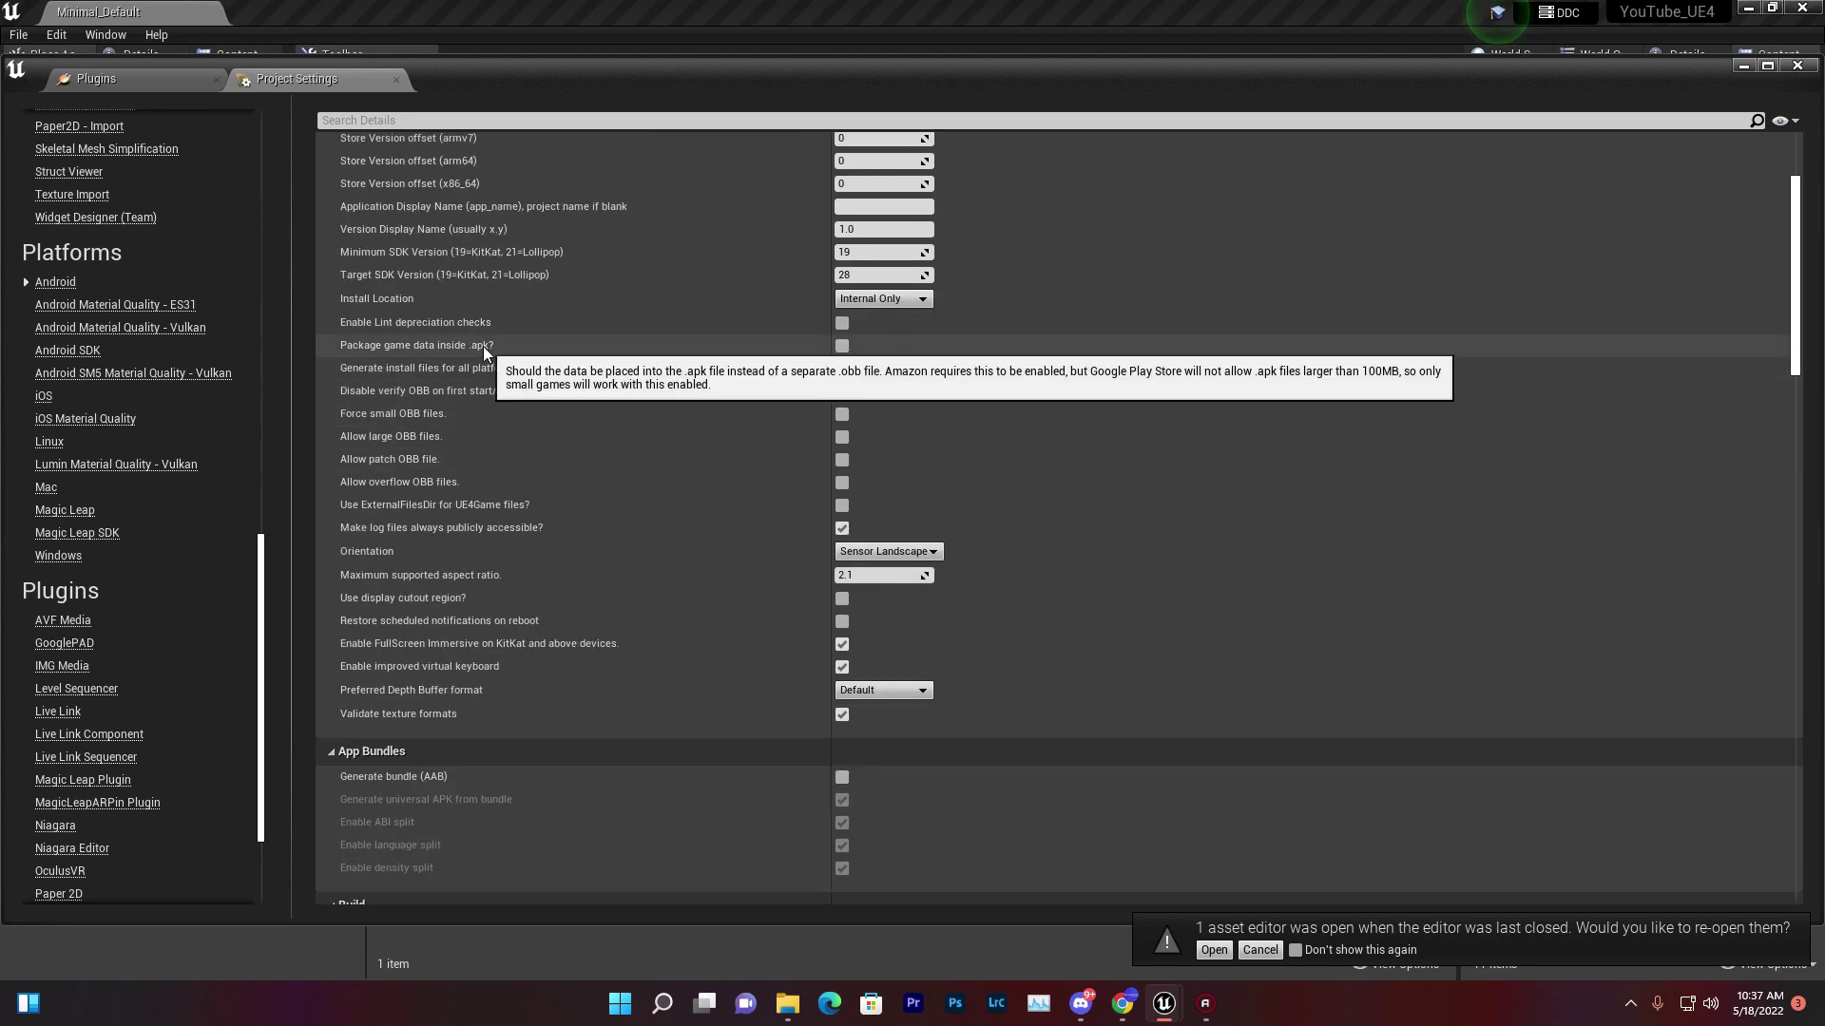
left_click(842, 345)
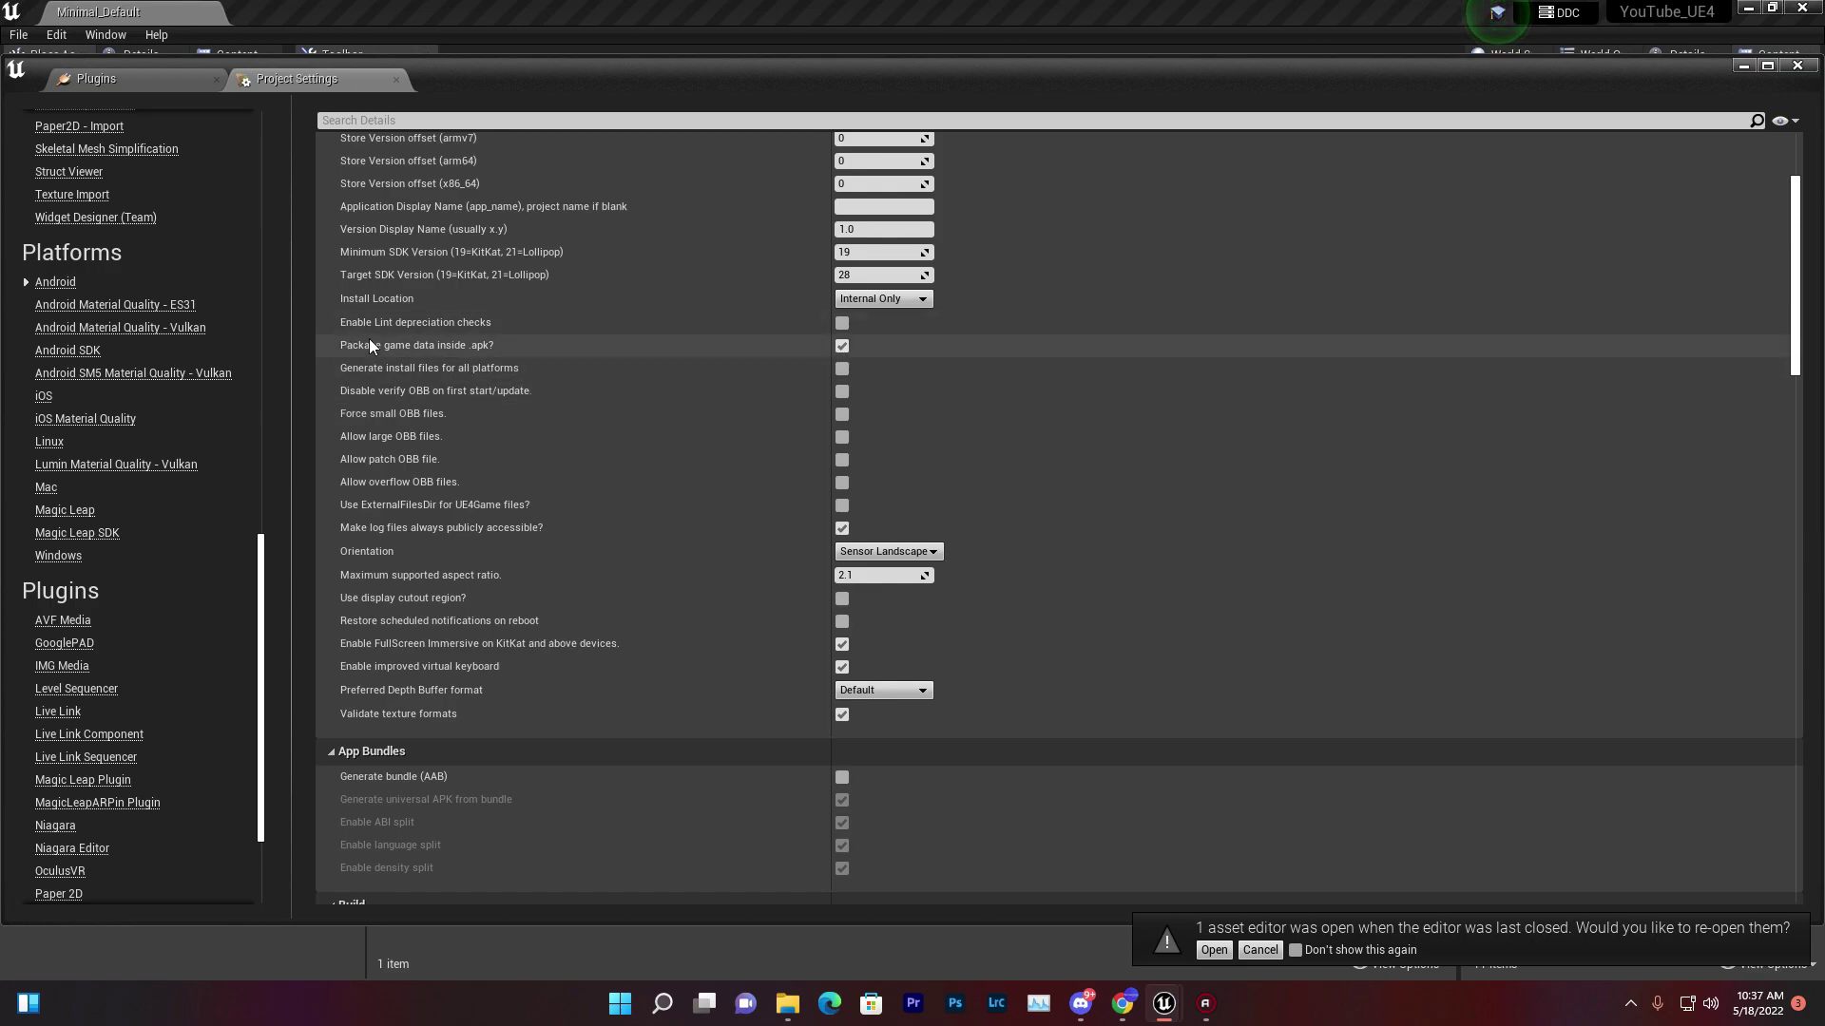
mouse_move(473, 346)
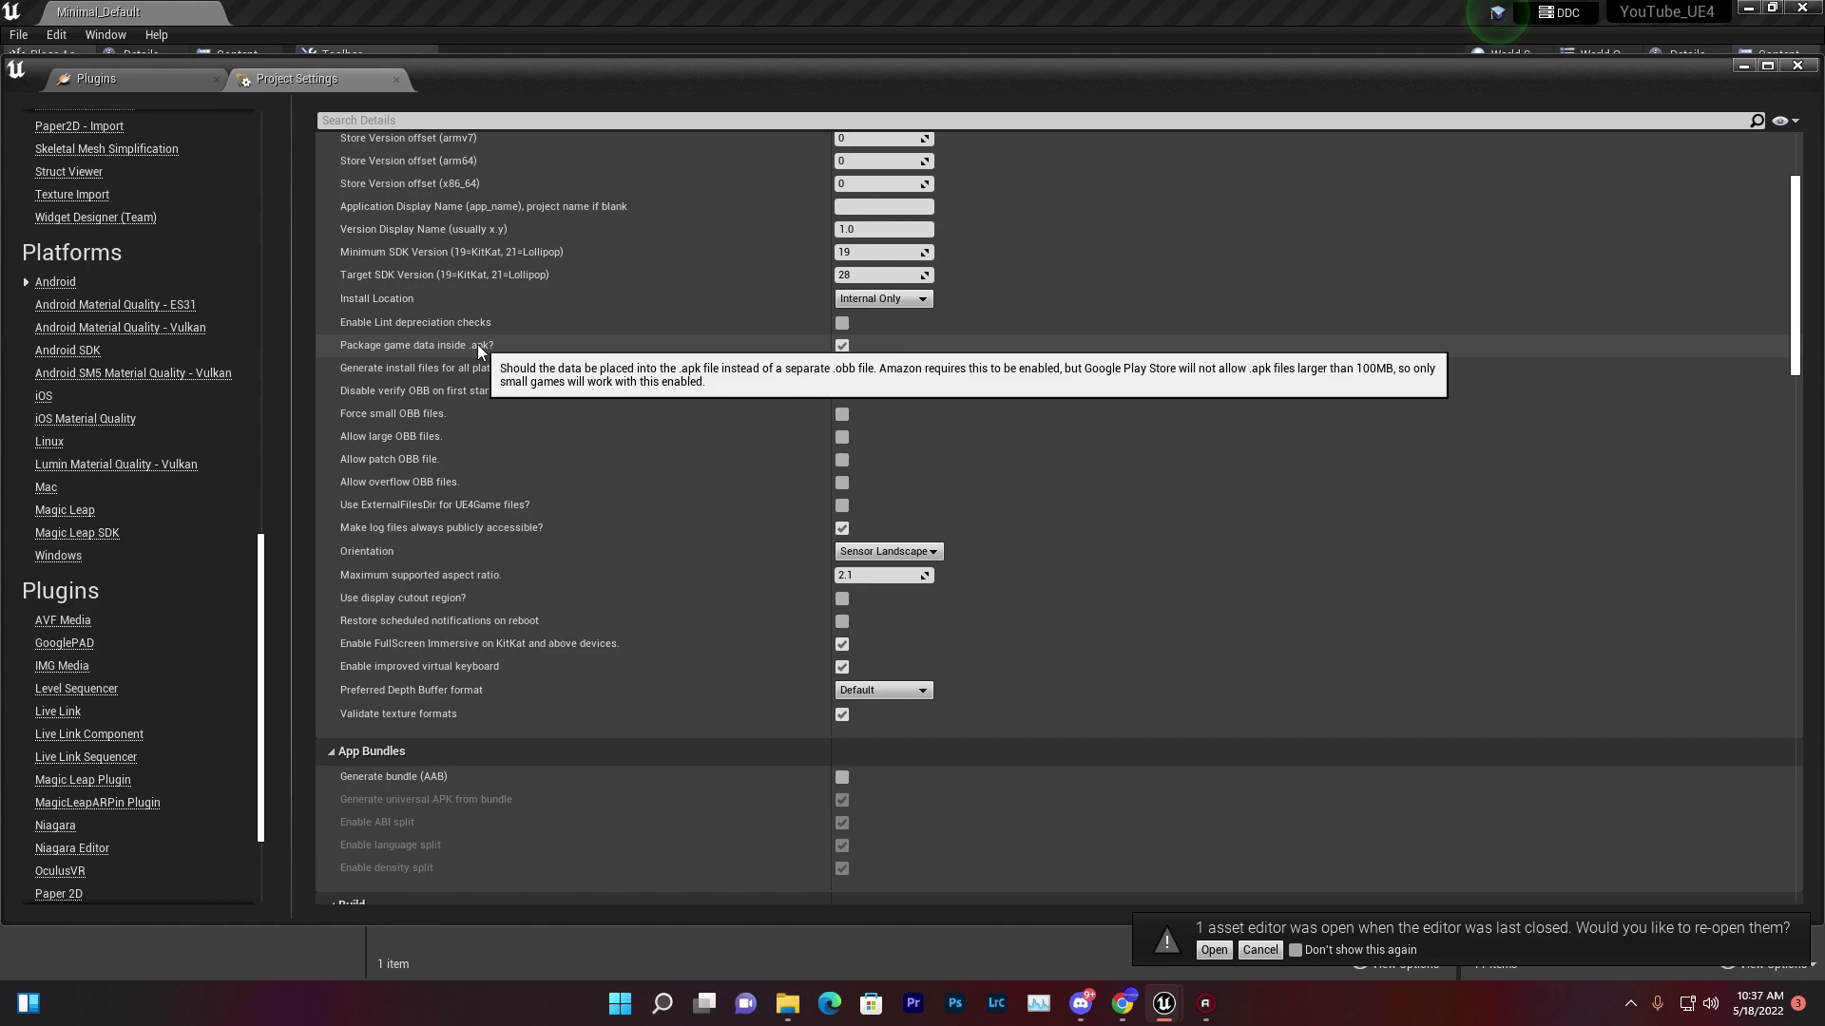
left_click(842, 347)
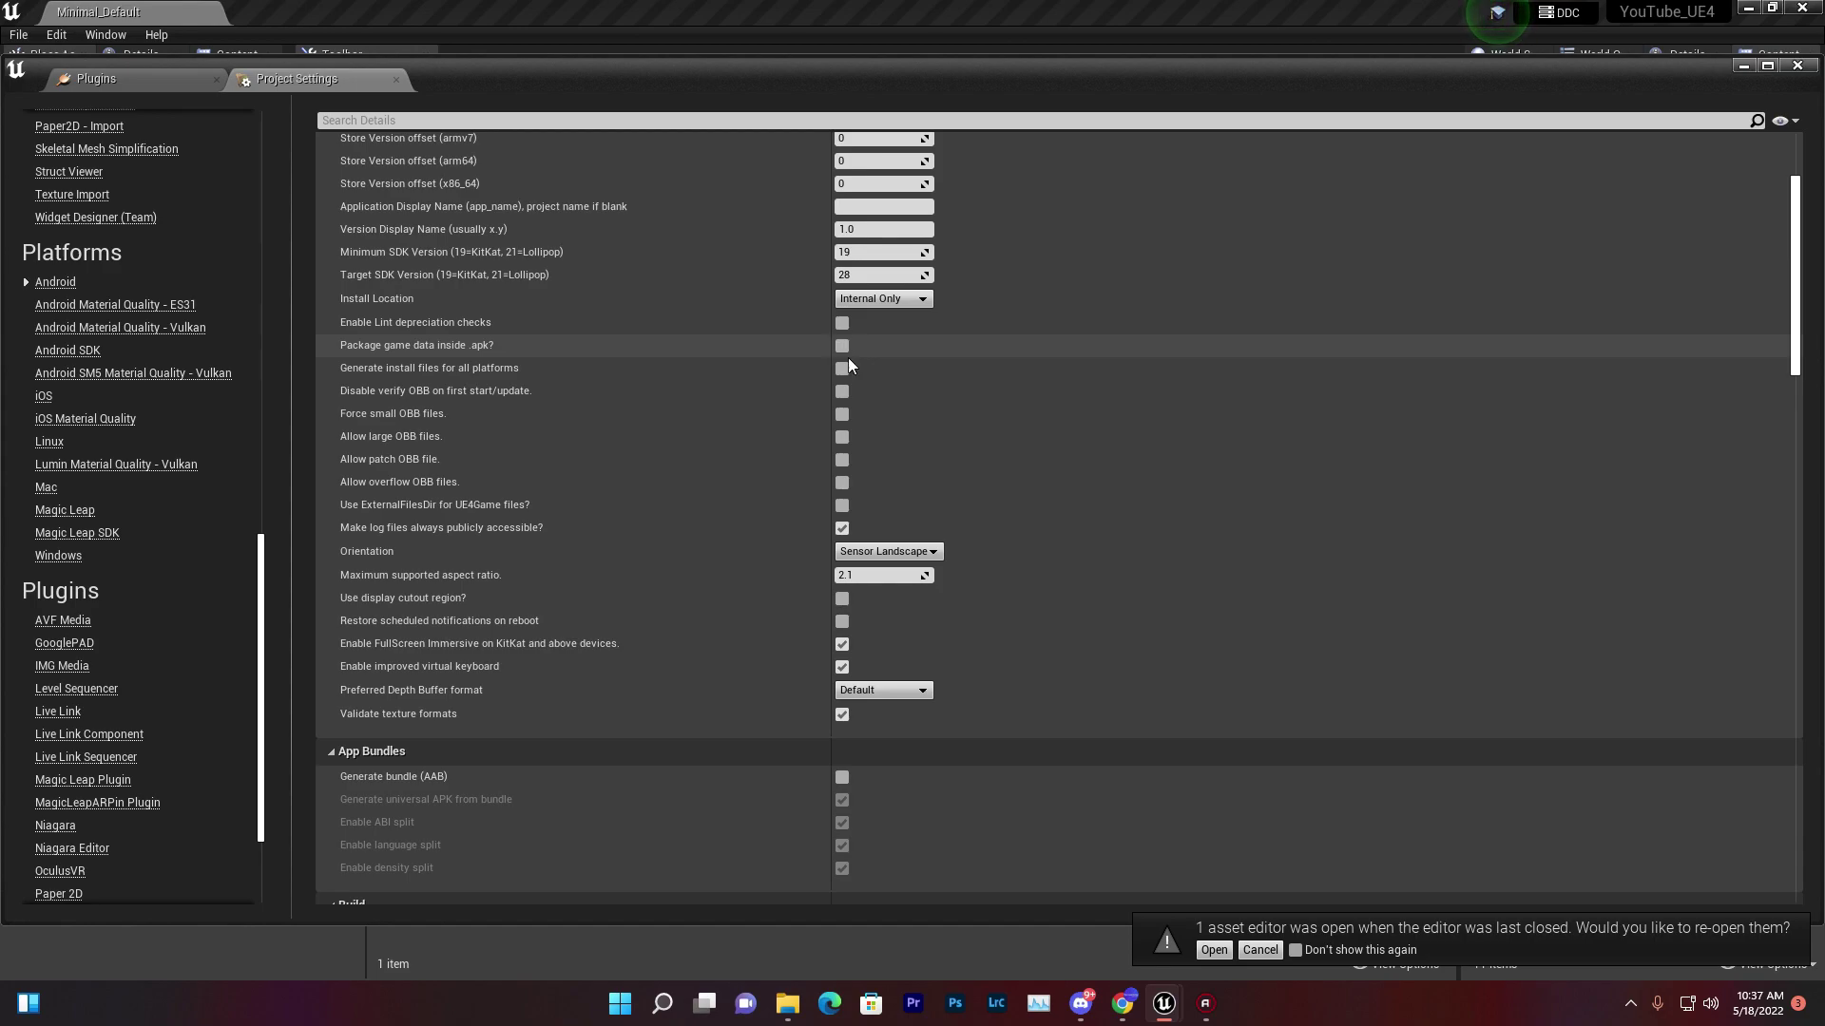
- In File Explorer, go to C: > Music > Android_ETC2 and select Battel_Mobile_BD.aab
left_click(787, 1003)
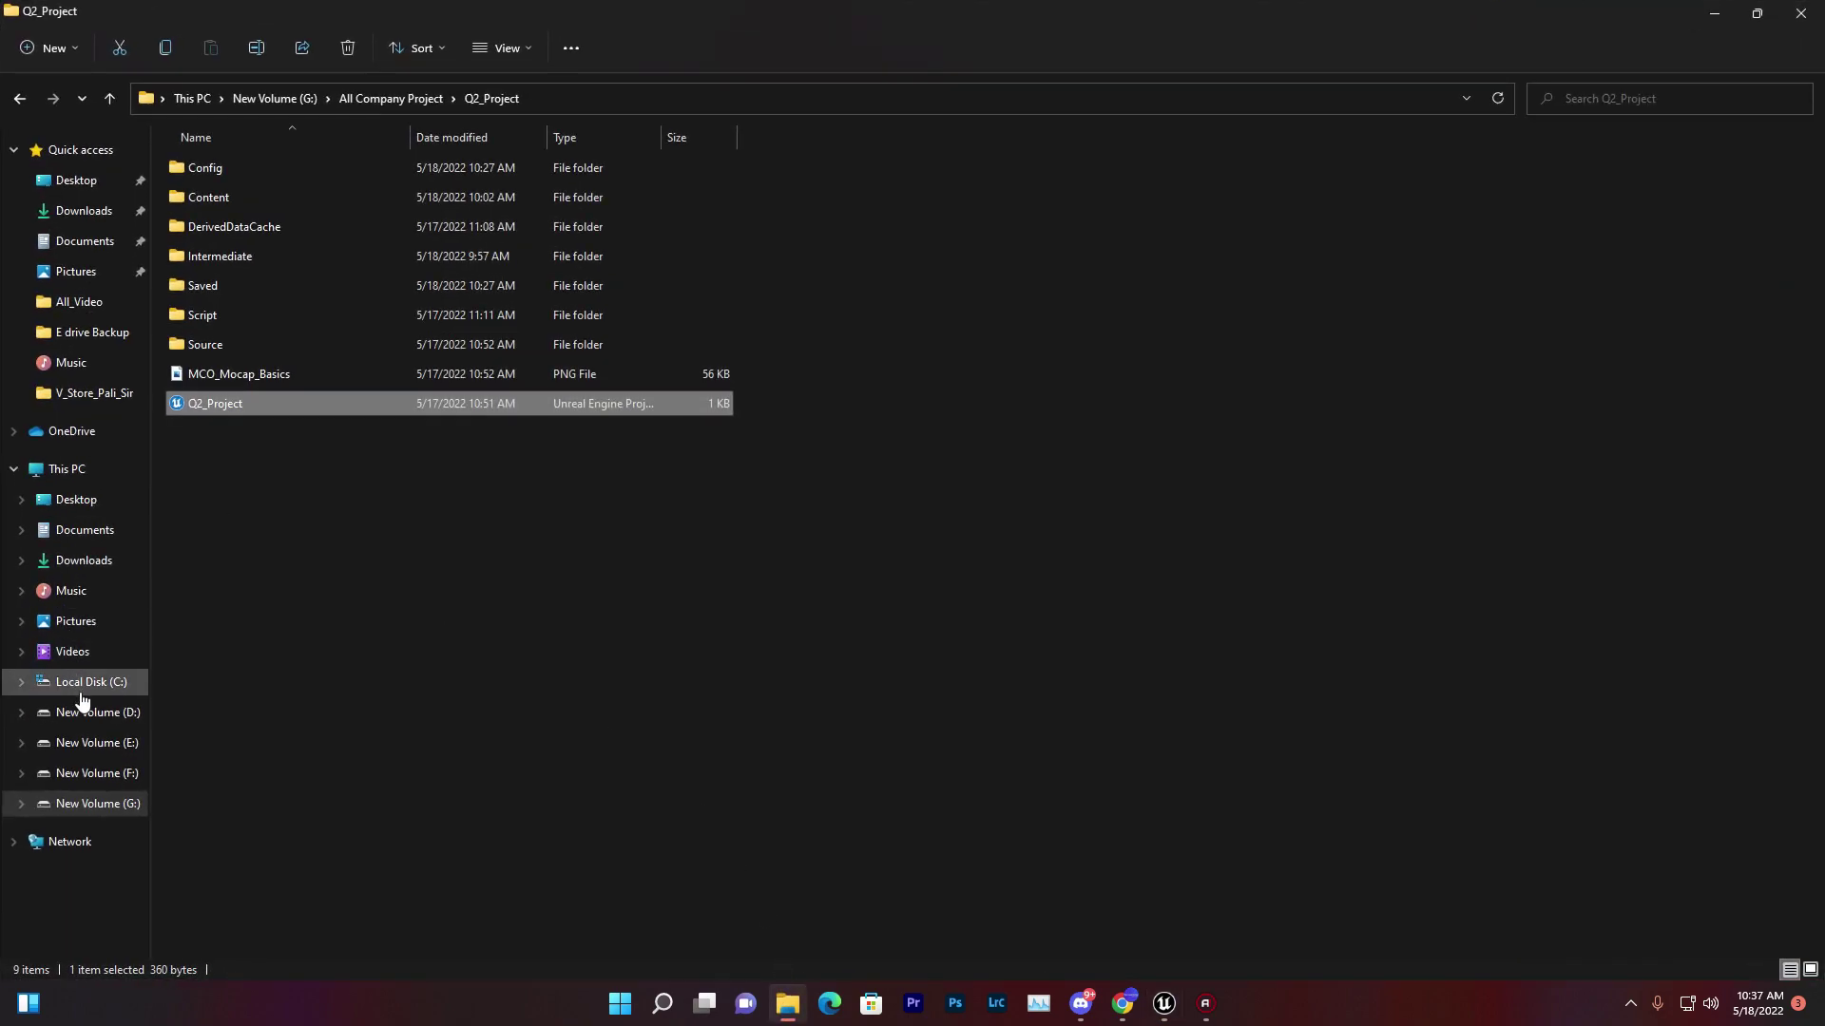
left_click(84, 686)
left_click(72, 590)
double_click(225, 196)
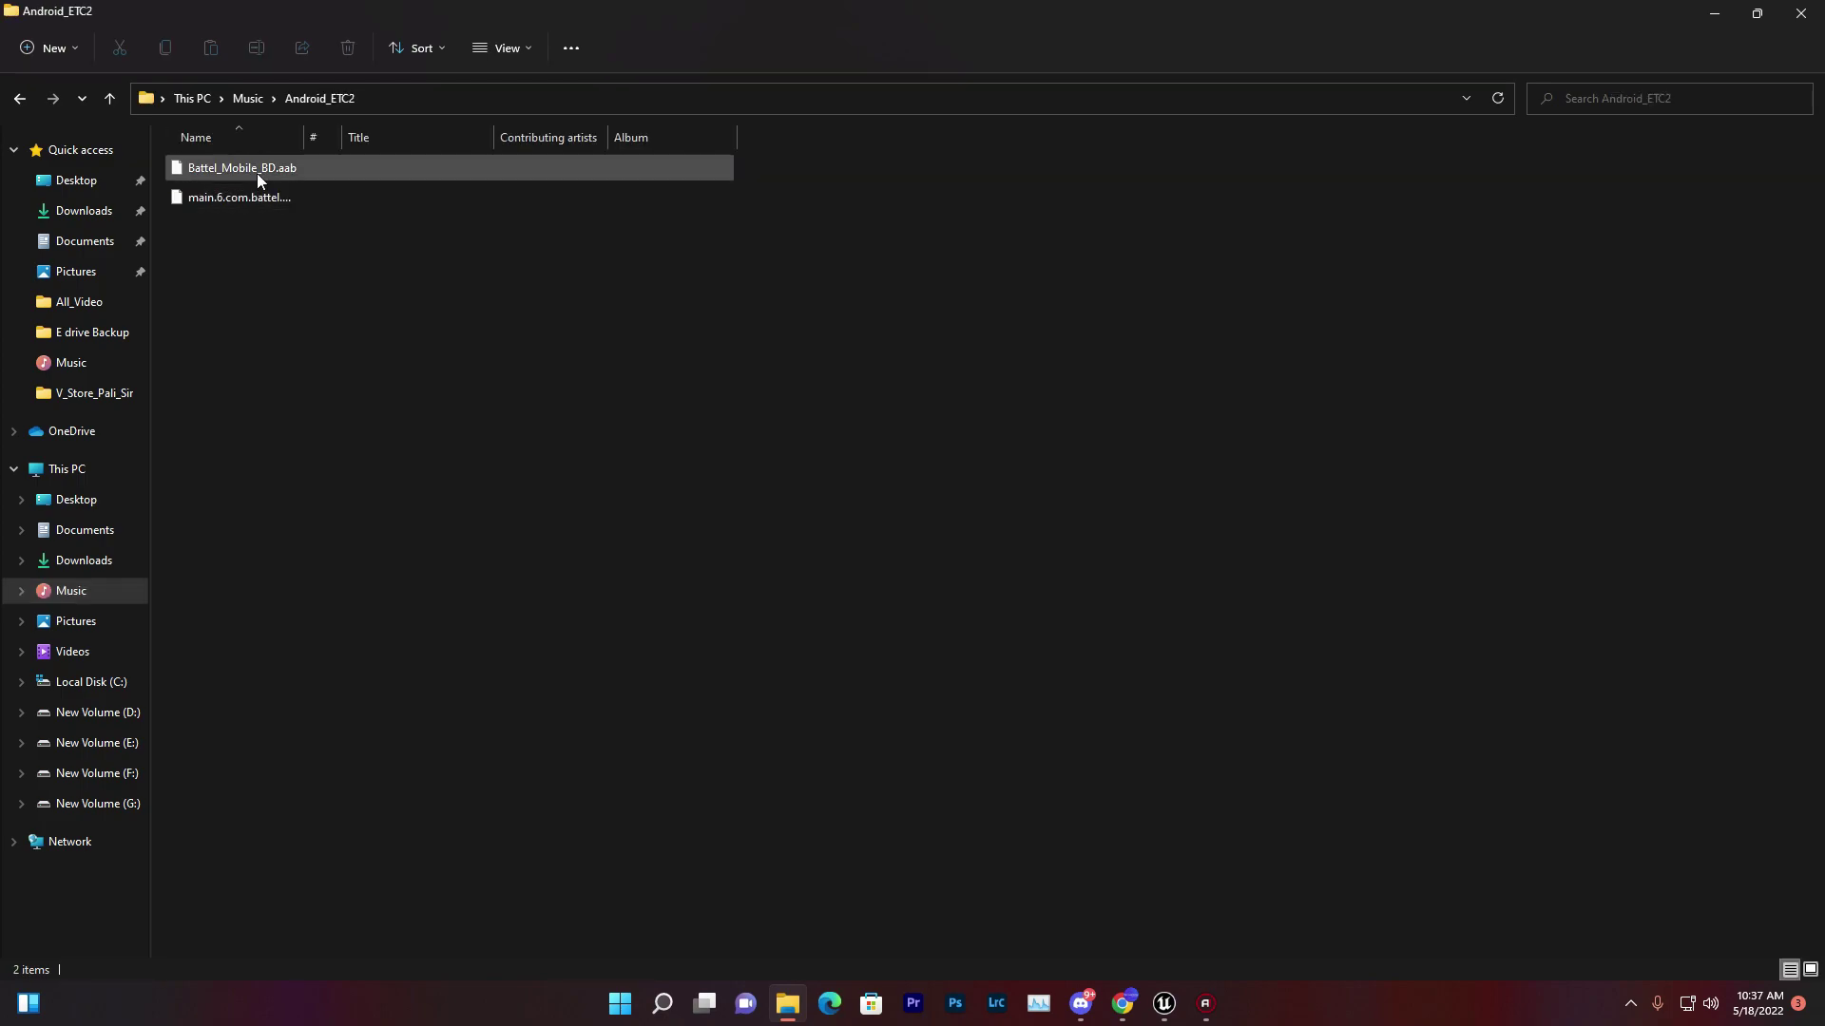
right_click(266, 198)
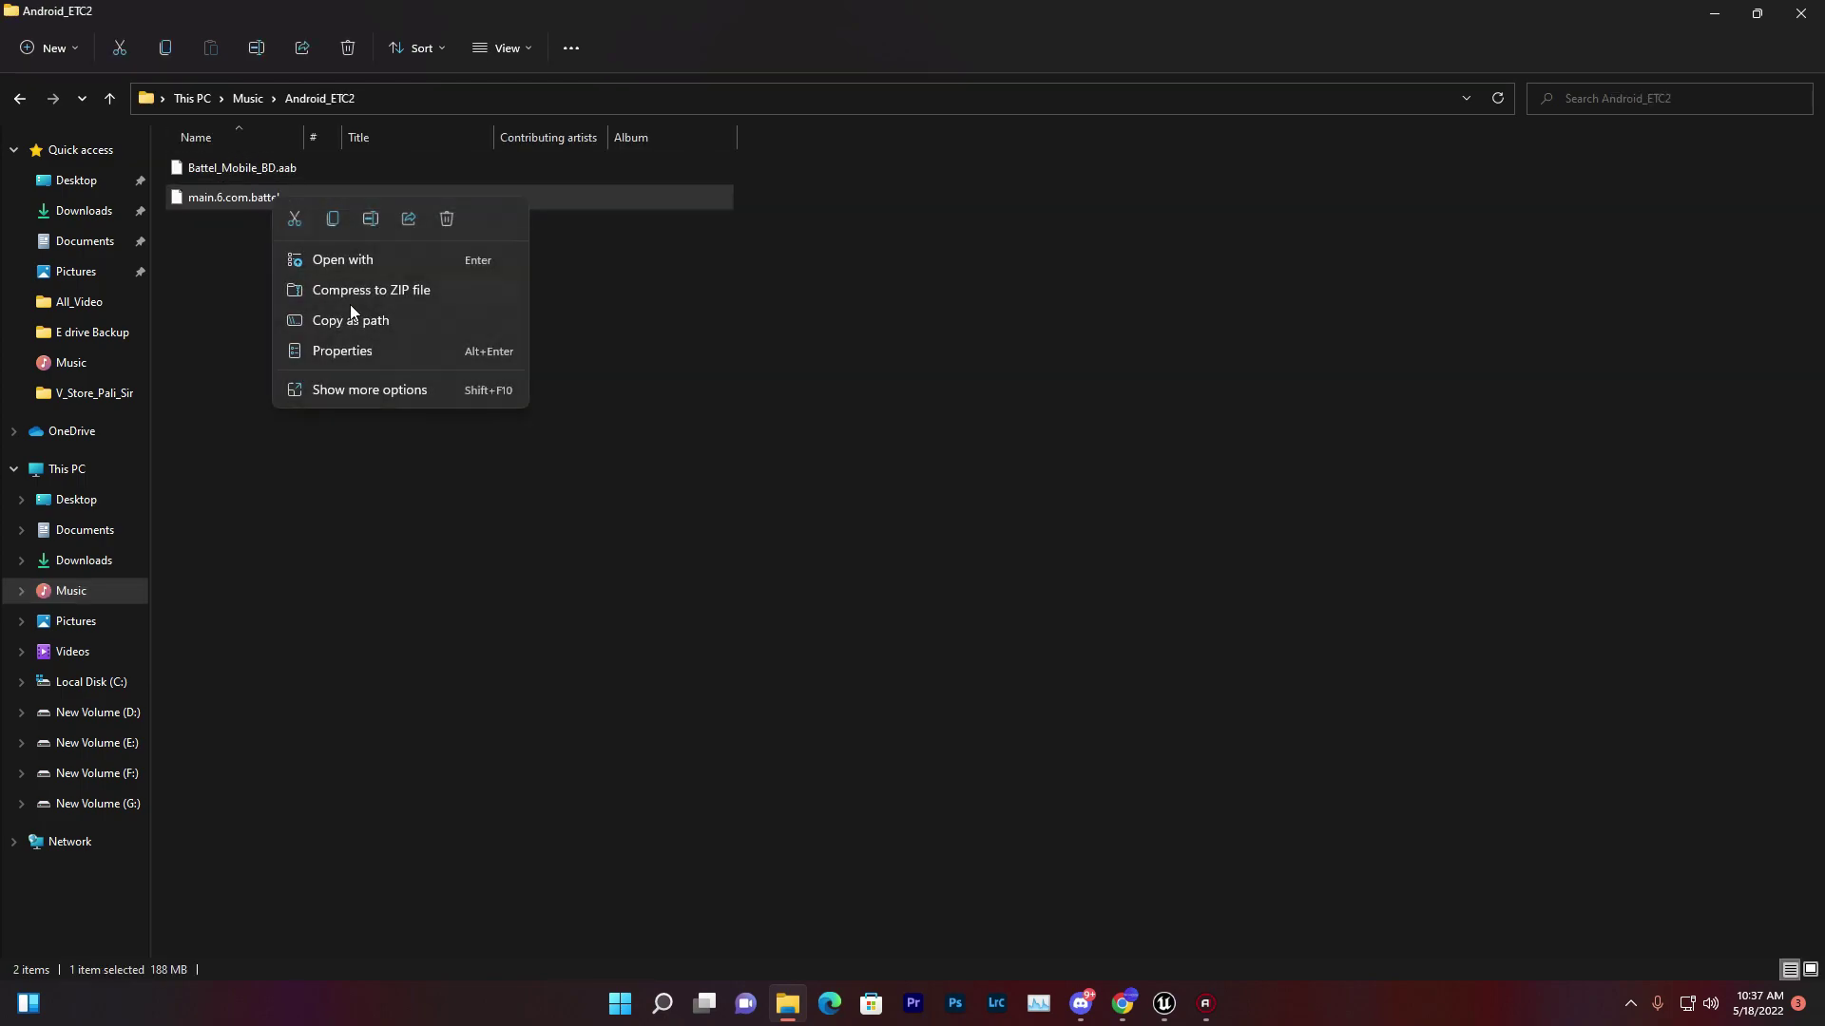
left_click(351, 390)
left_click(261, 173)
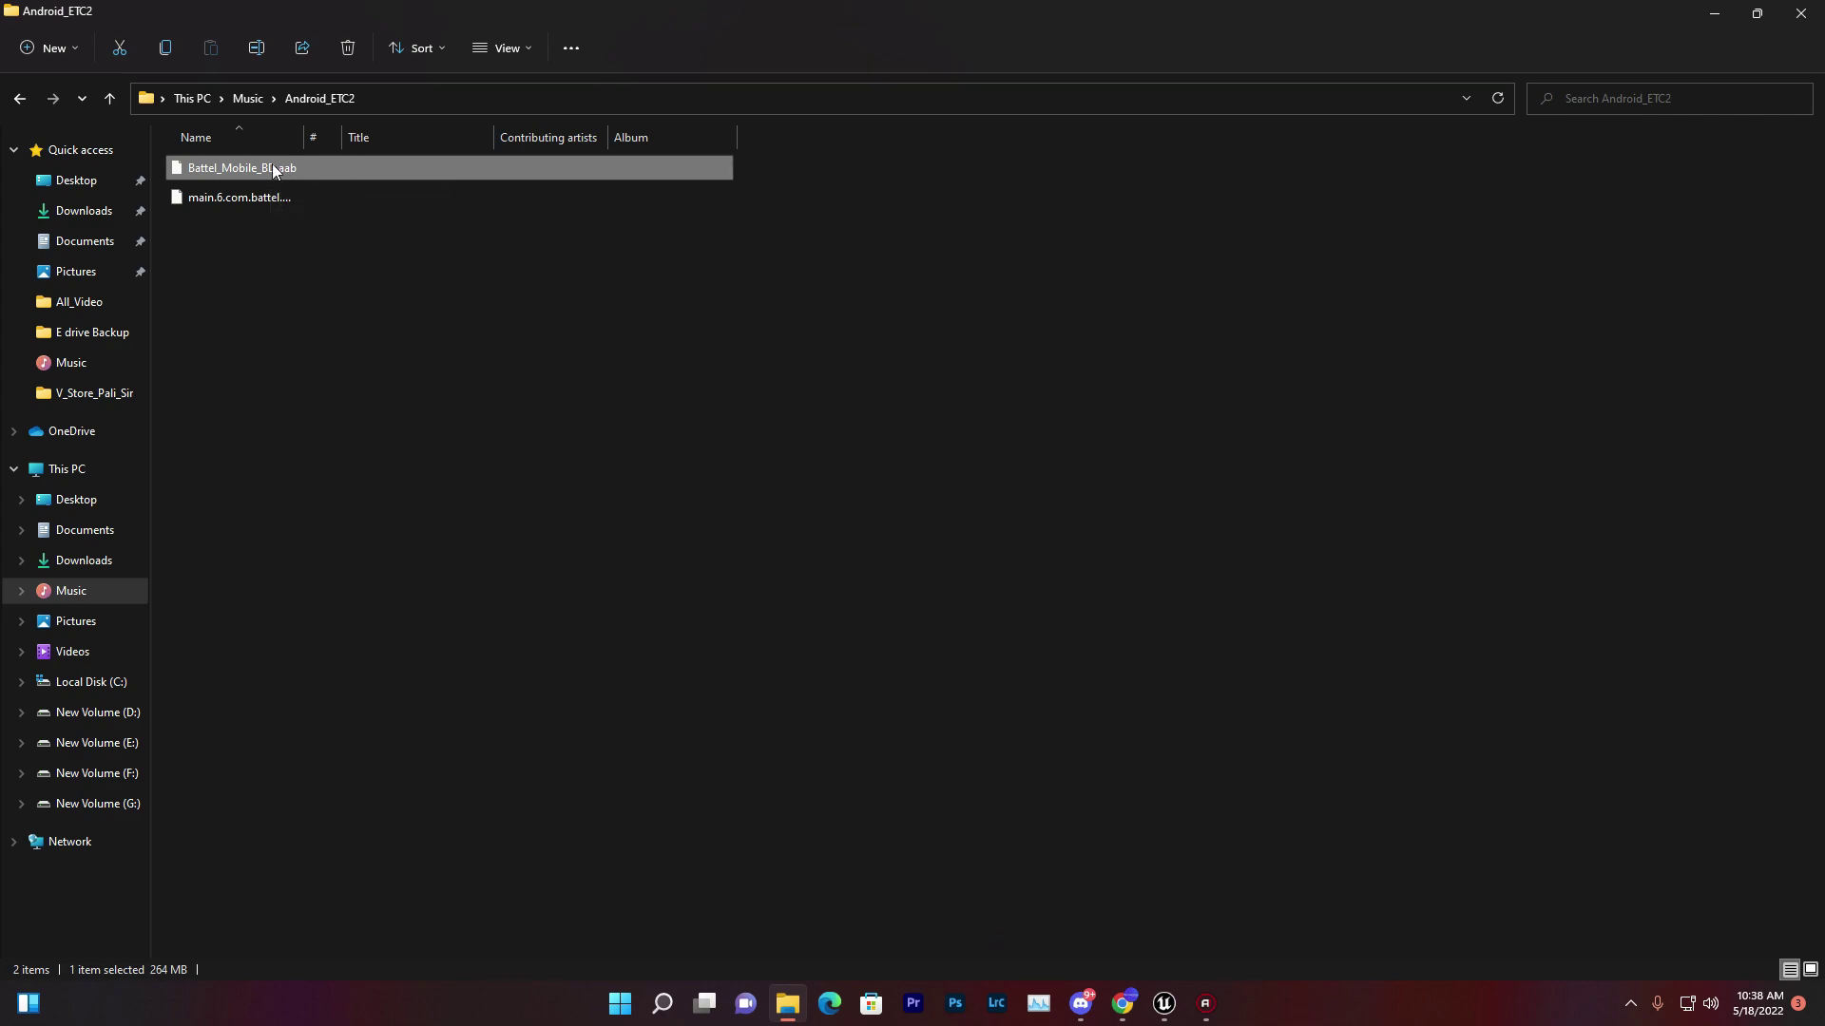
left_click(272, 167)
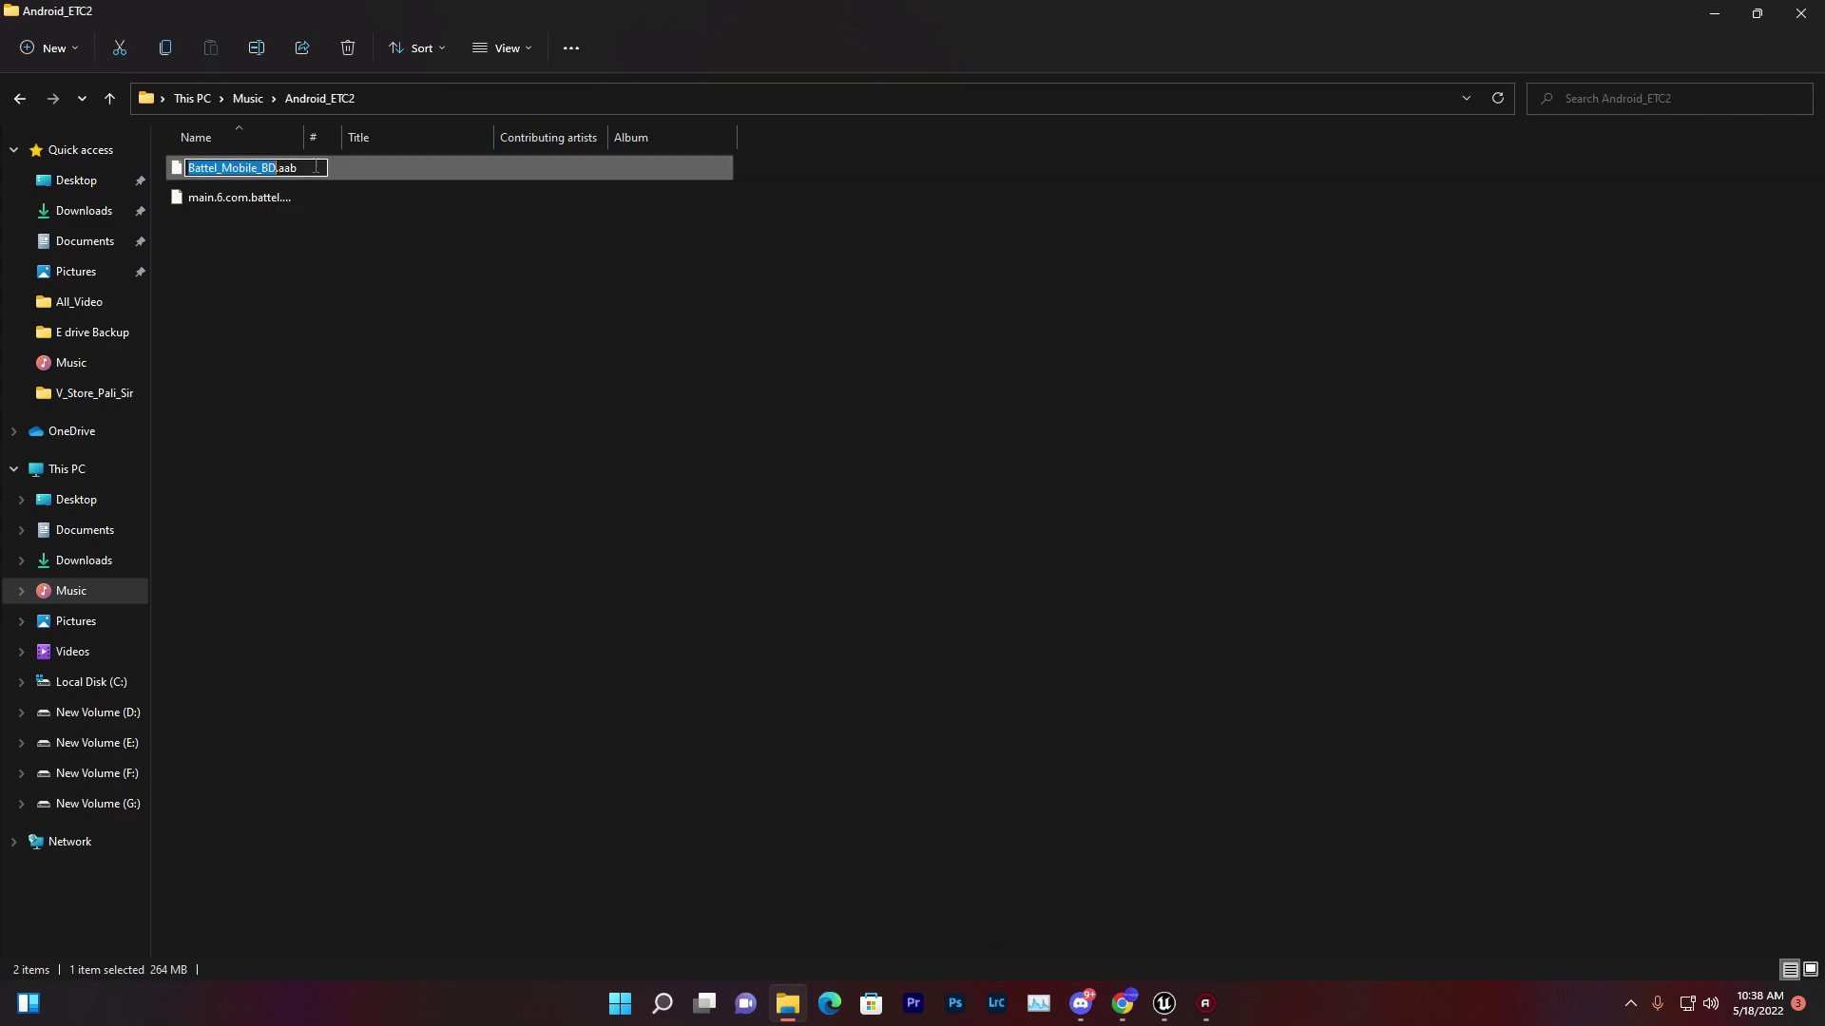
left_click(293, 200)
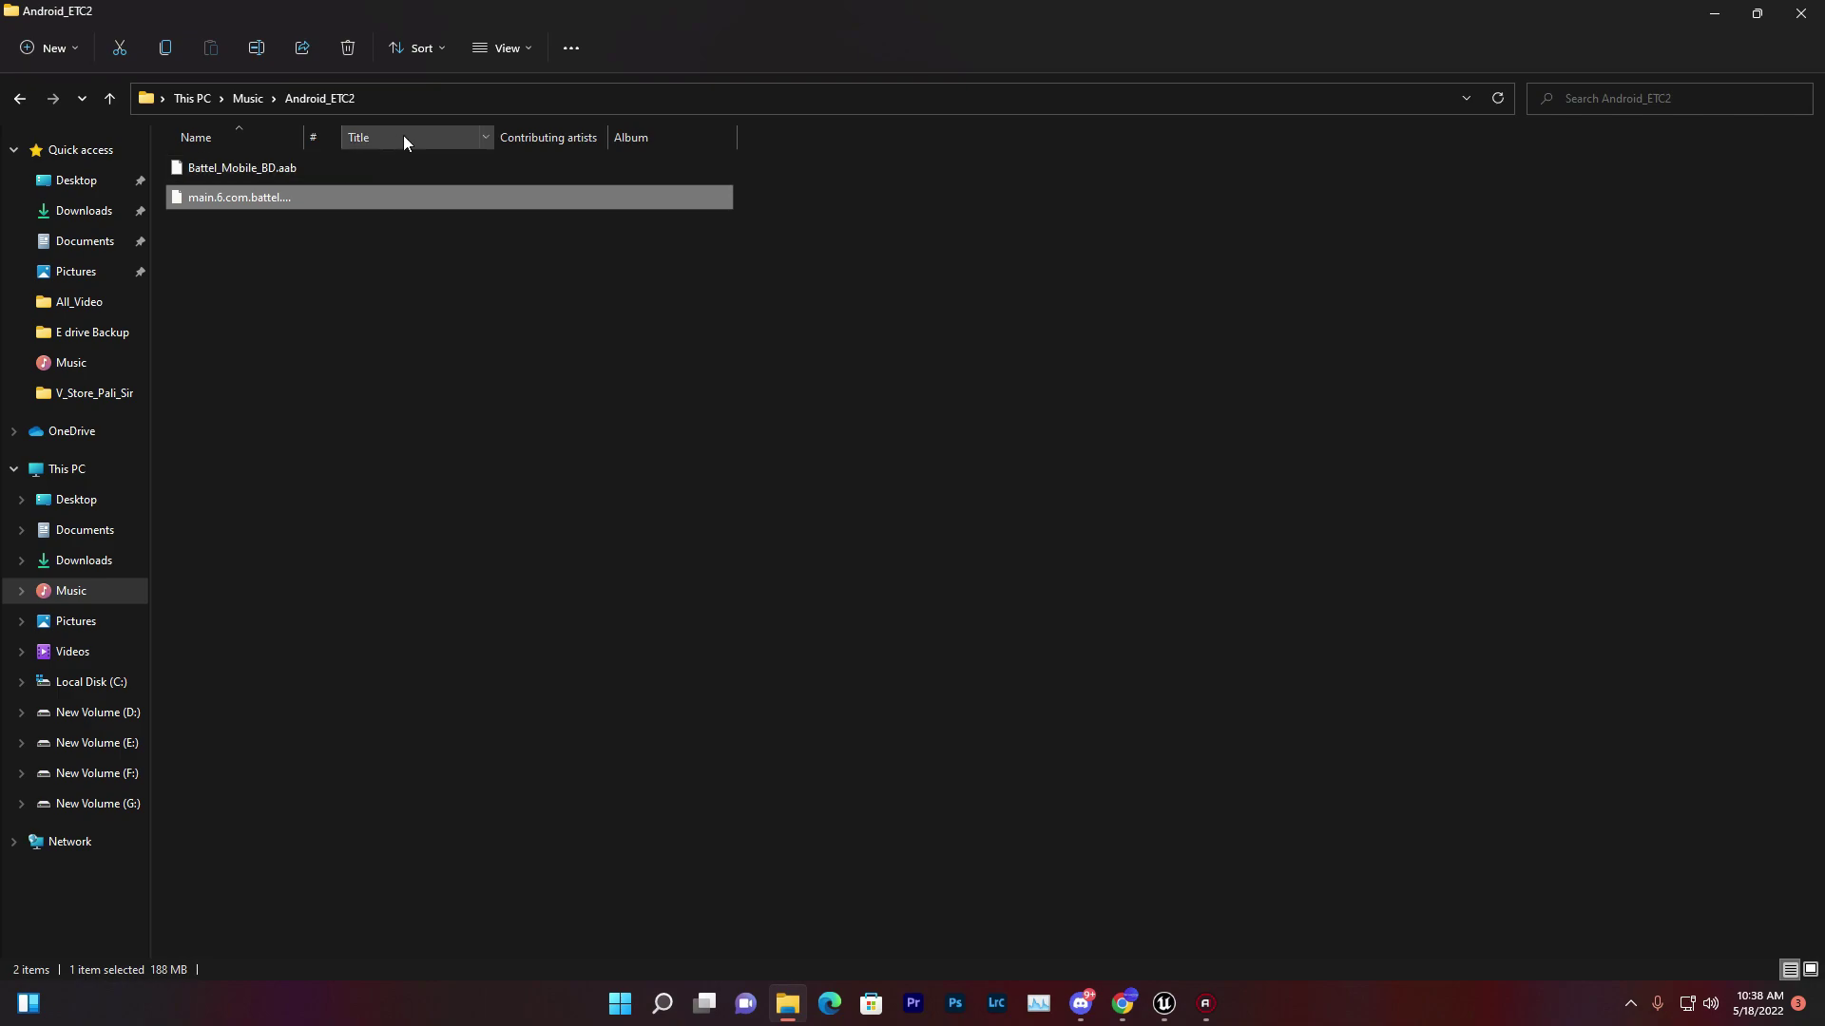
- Check in Battel_Mobile_BD.aab's Properties that its size is 264 MB
right_click(302, 165)
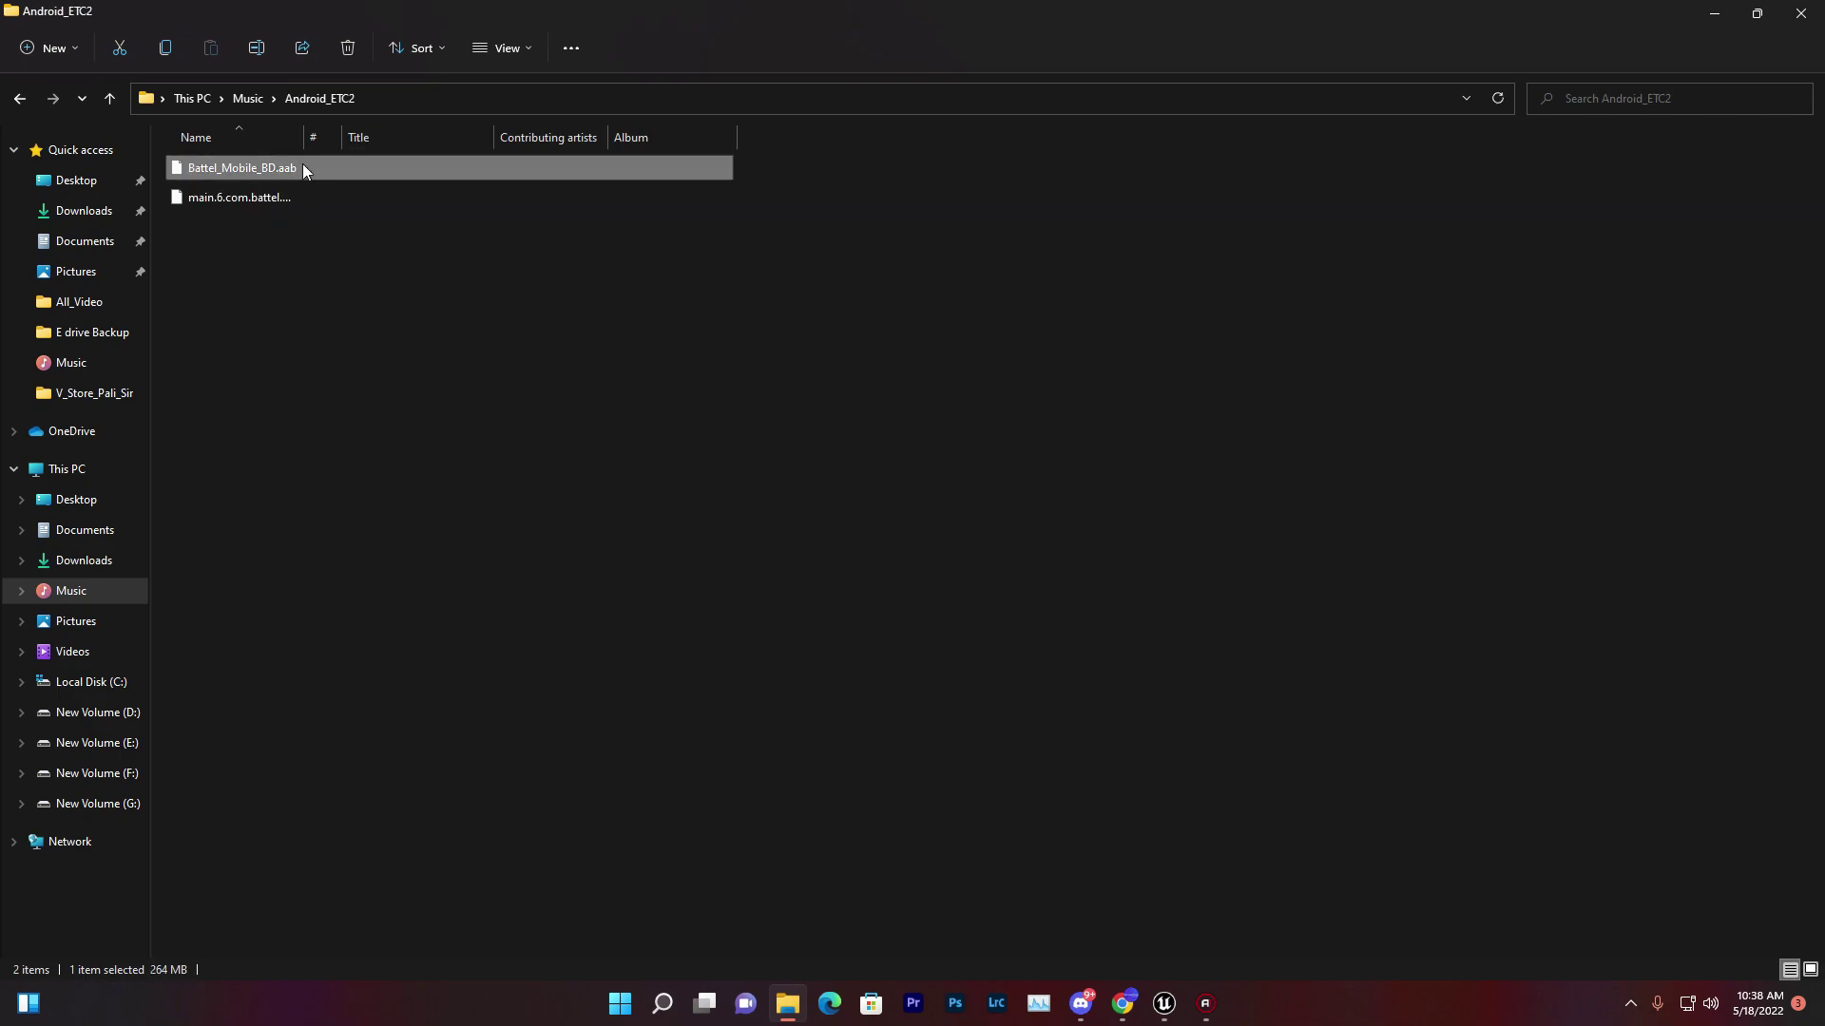
left_click(379, 361)
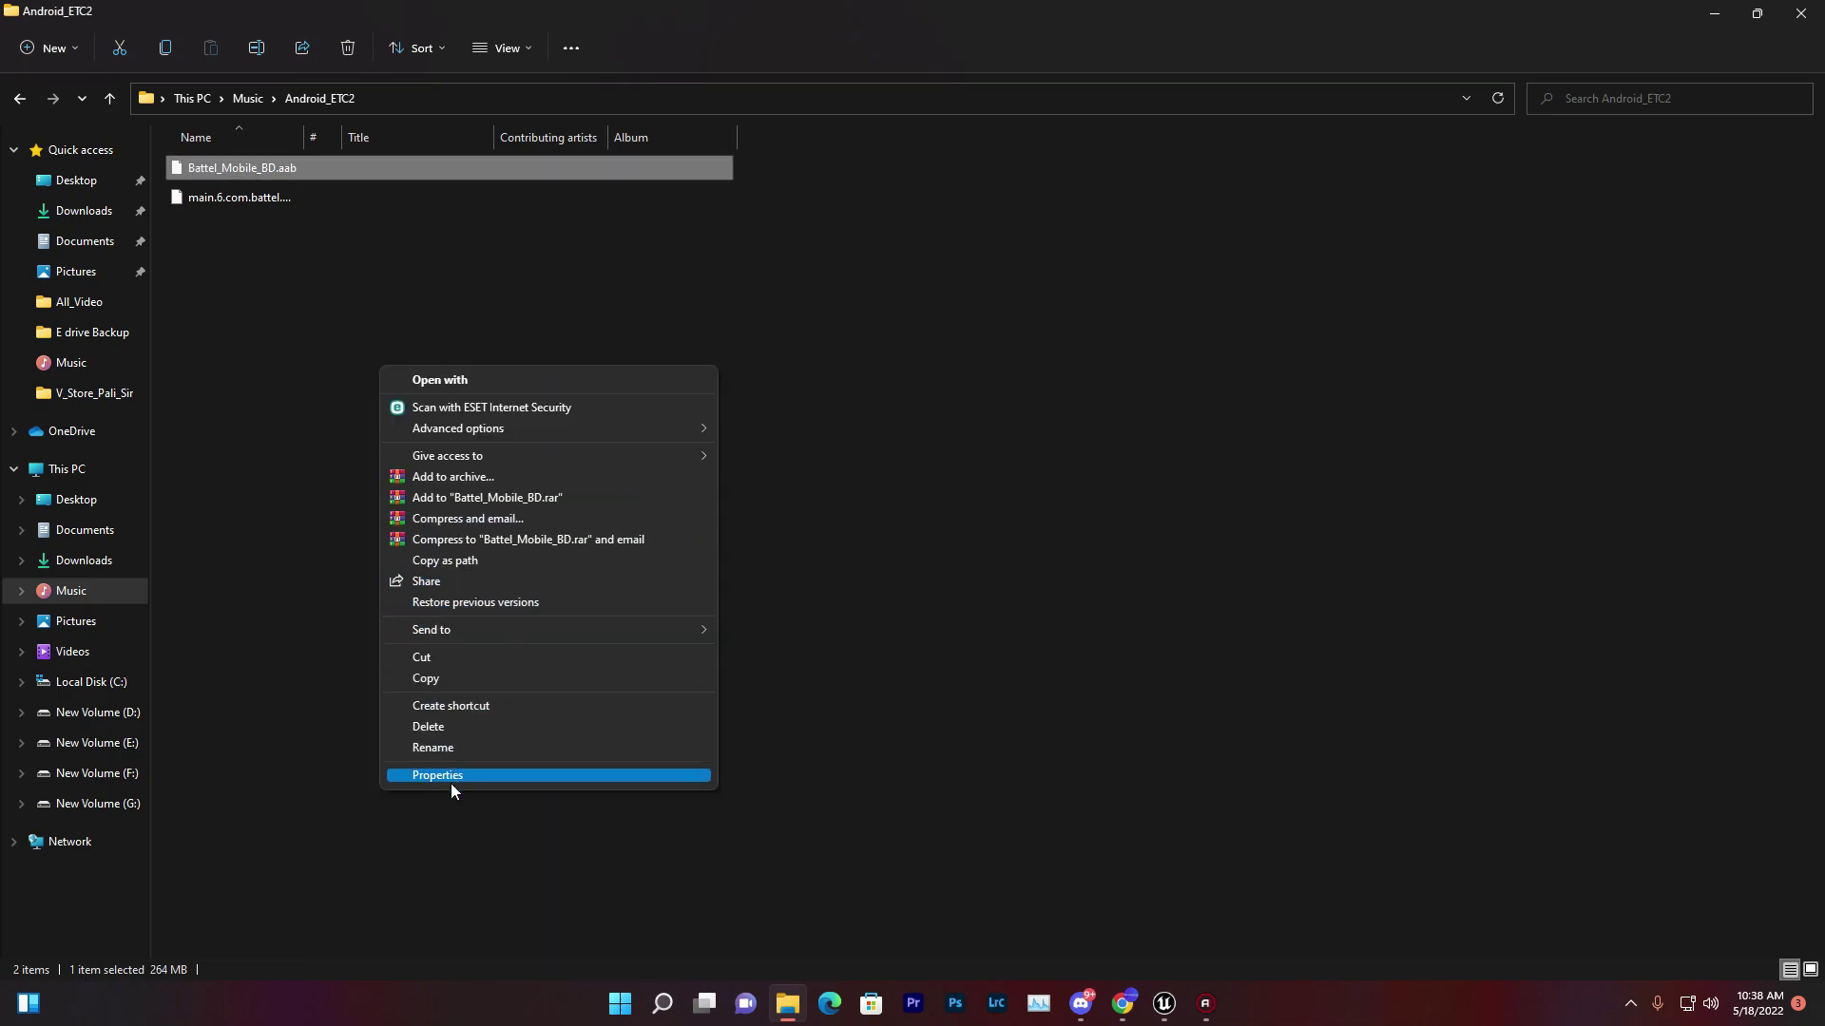
left_click(451, 781)
double_click(409, 376)
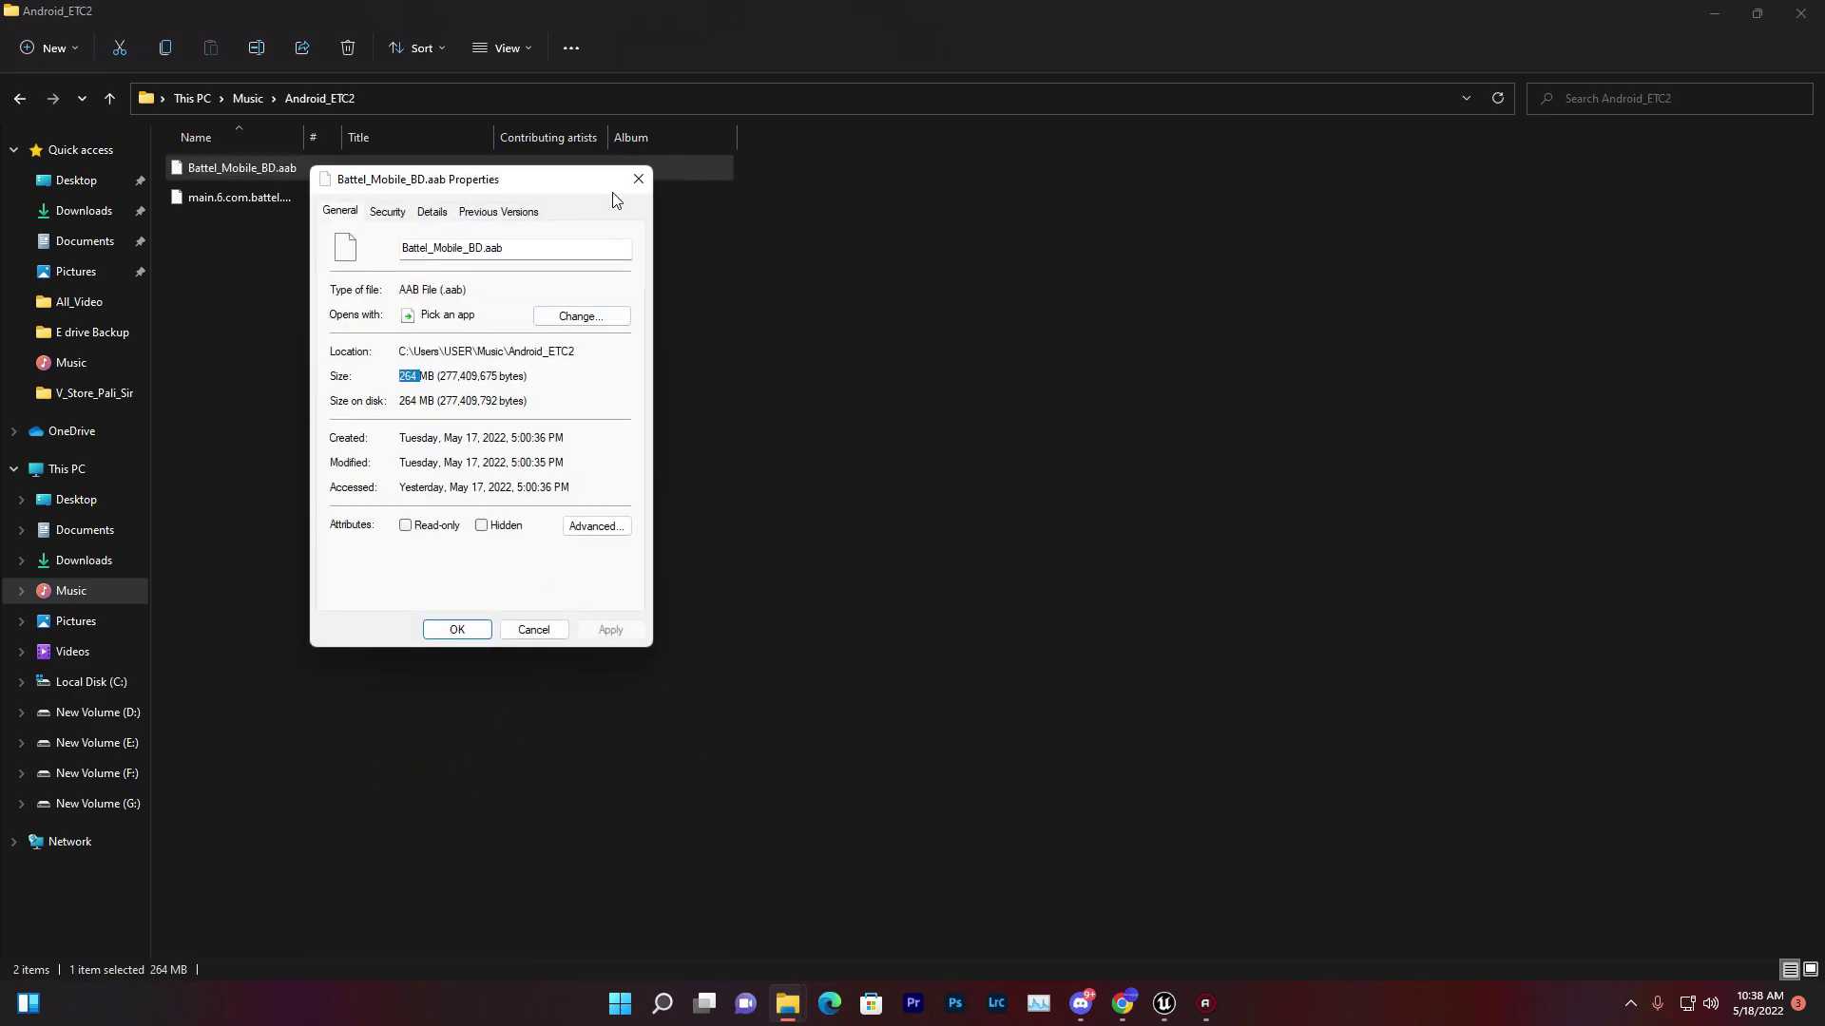
left_click(638, 179)
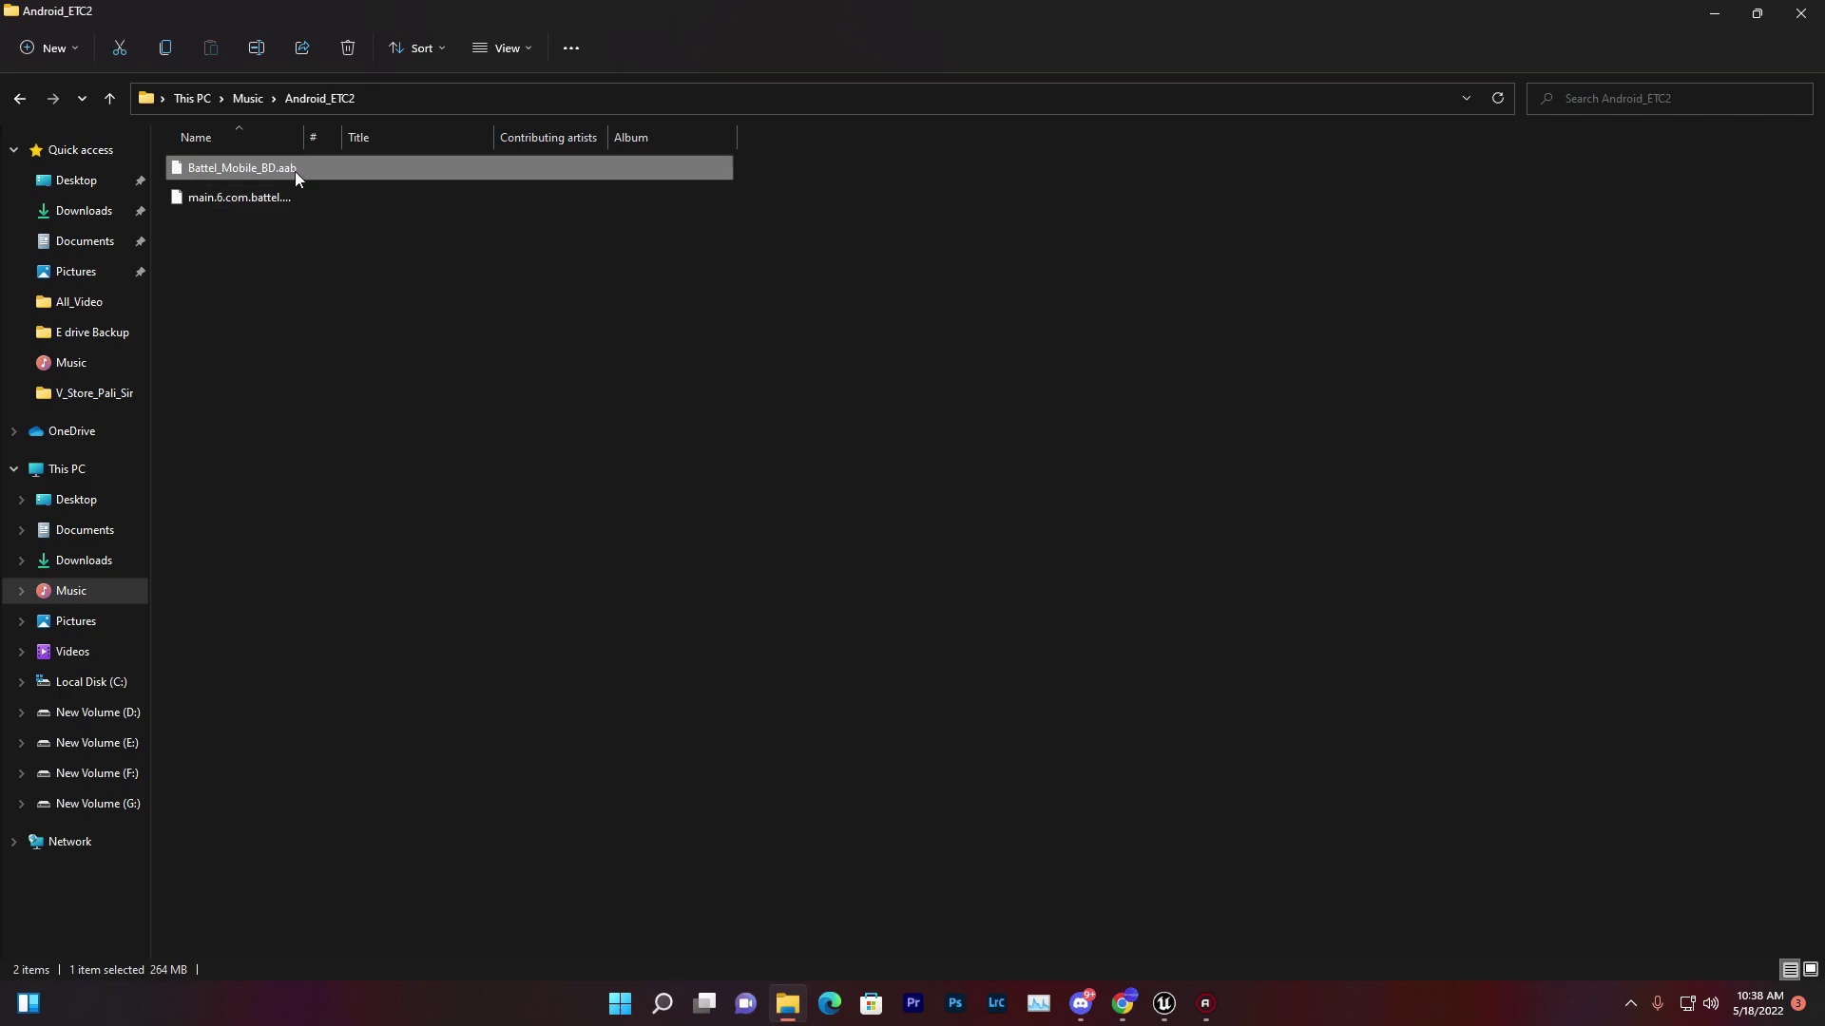
- Minimize File Explorer and Project Settings and return to the Asset Delivery docs in Chrome
left_click(1729, 10)
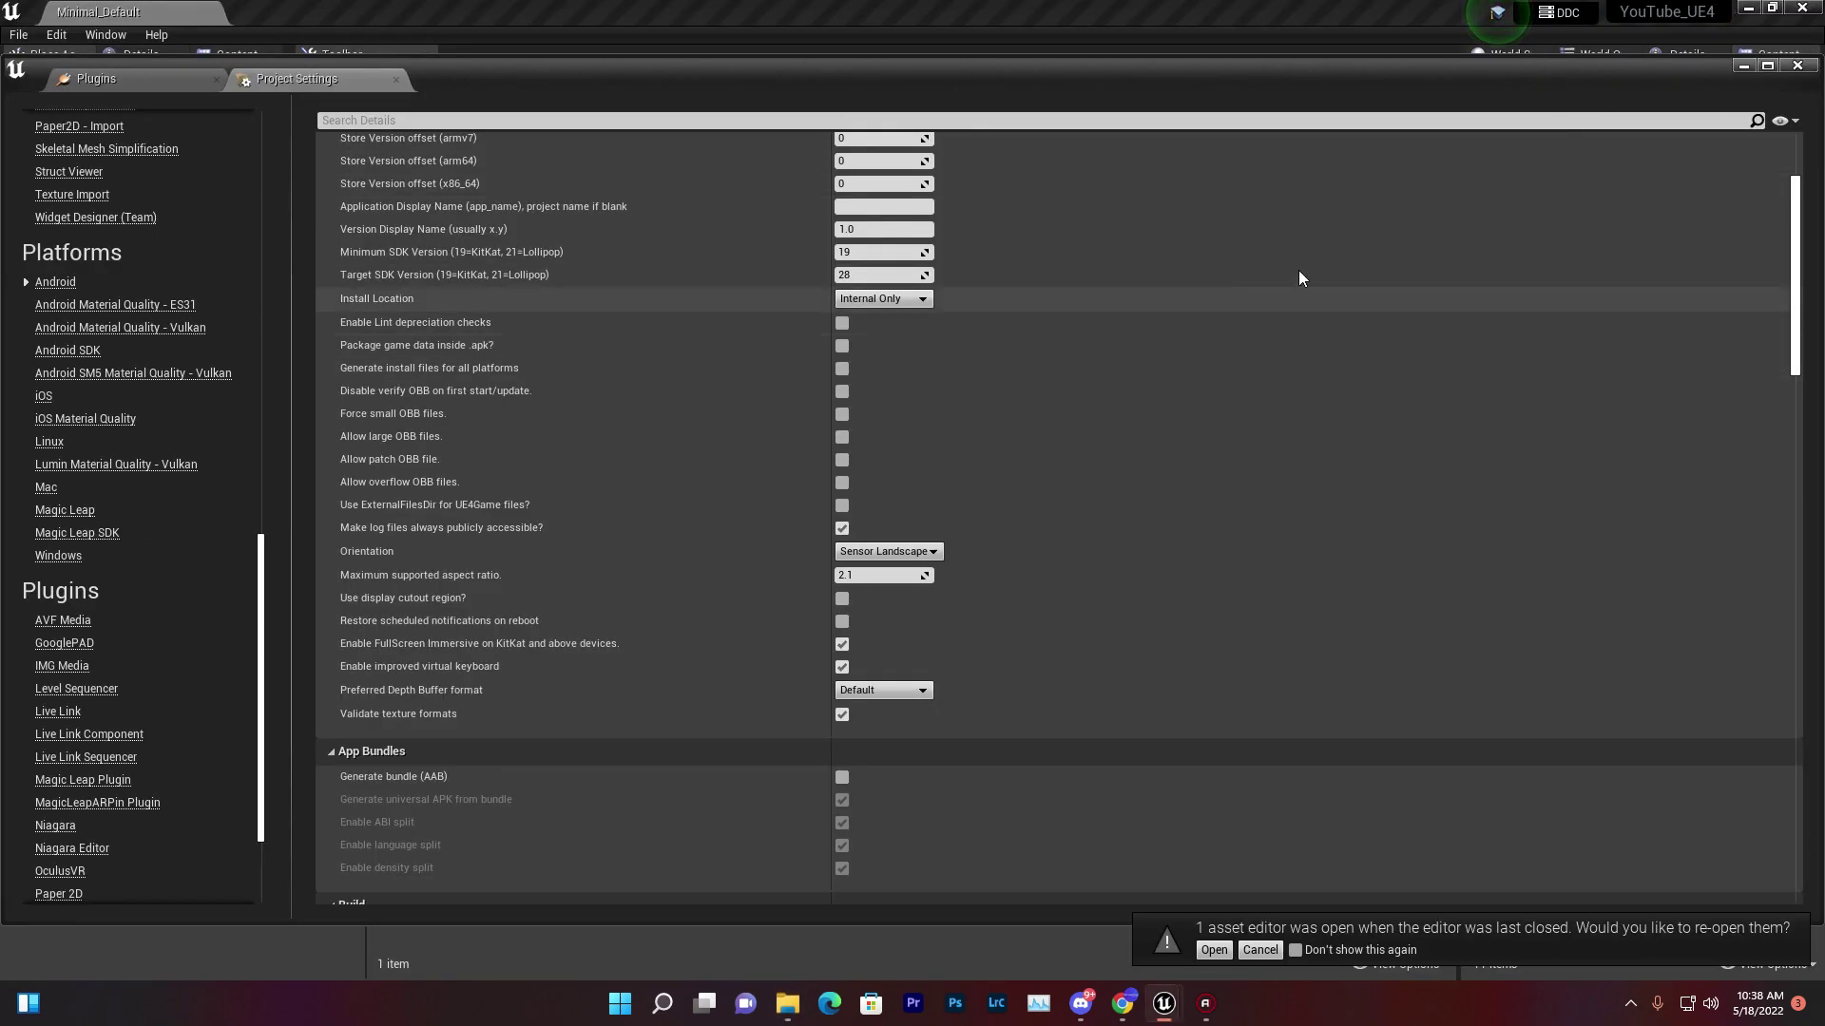
left_click(1741, 66)
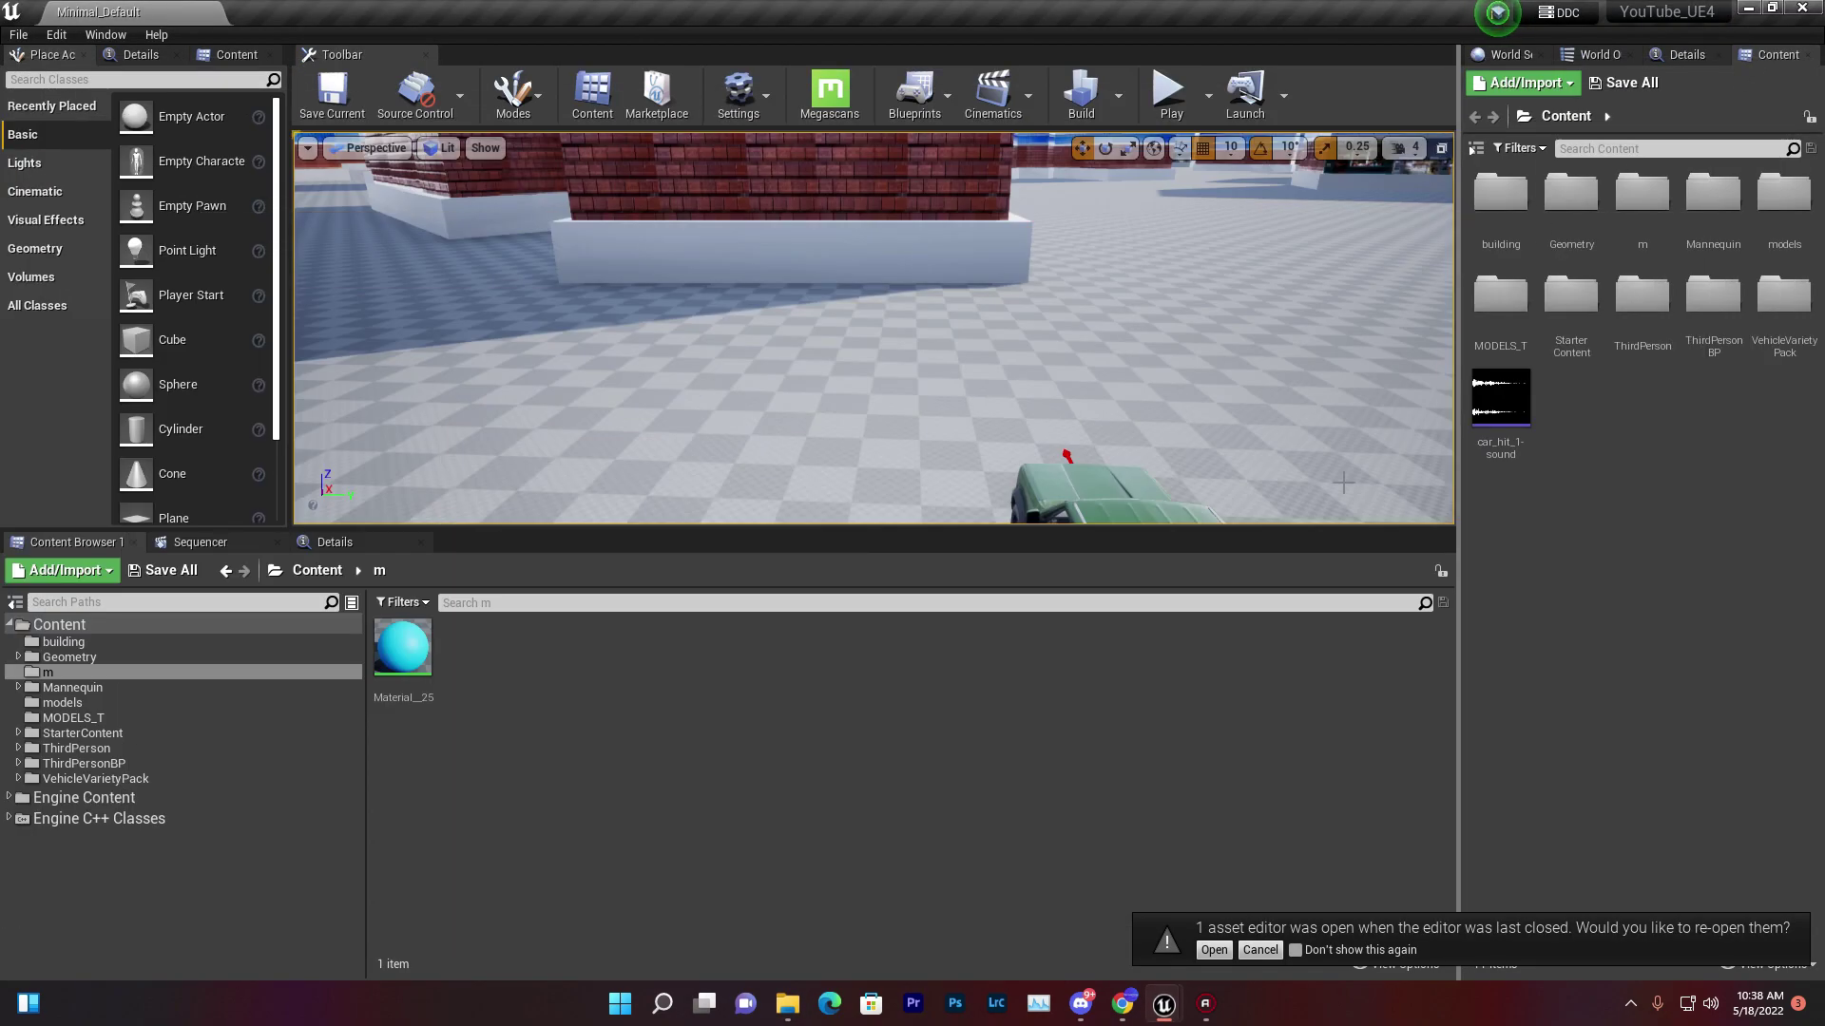
left_click(1123, 1004)
- Read through the opening sections of the Google PAD API reference, highlighting passages
scroll(787, 256, "up", 12)
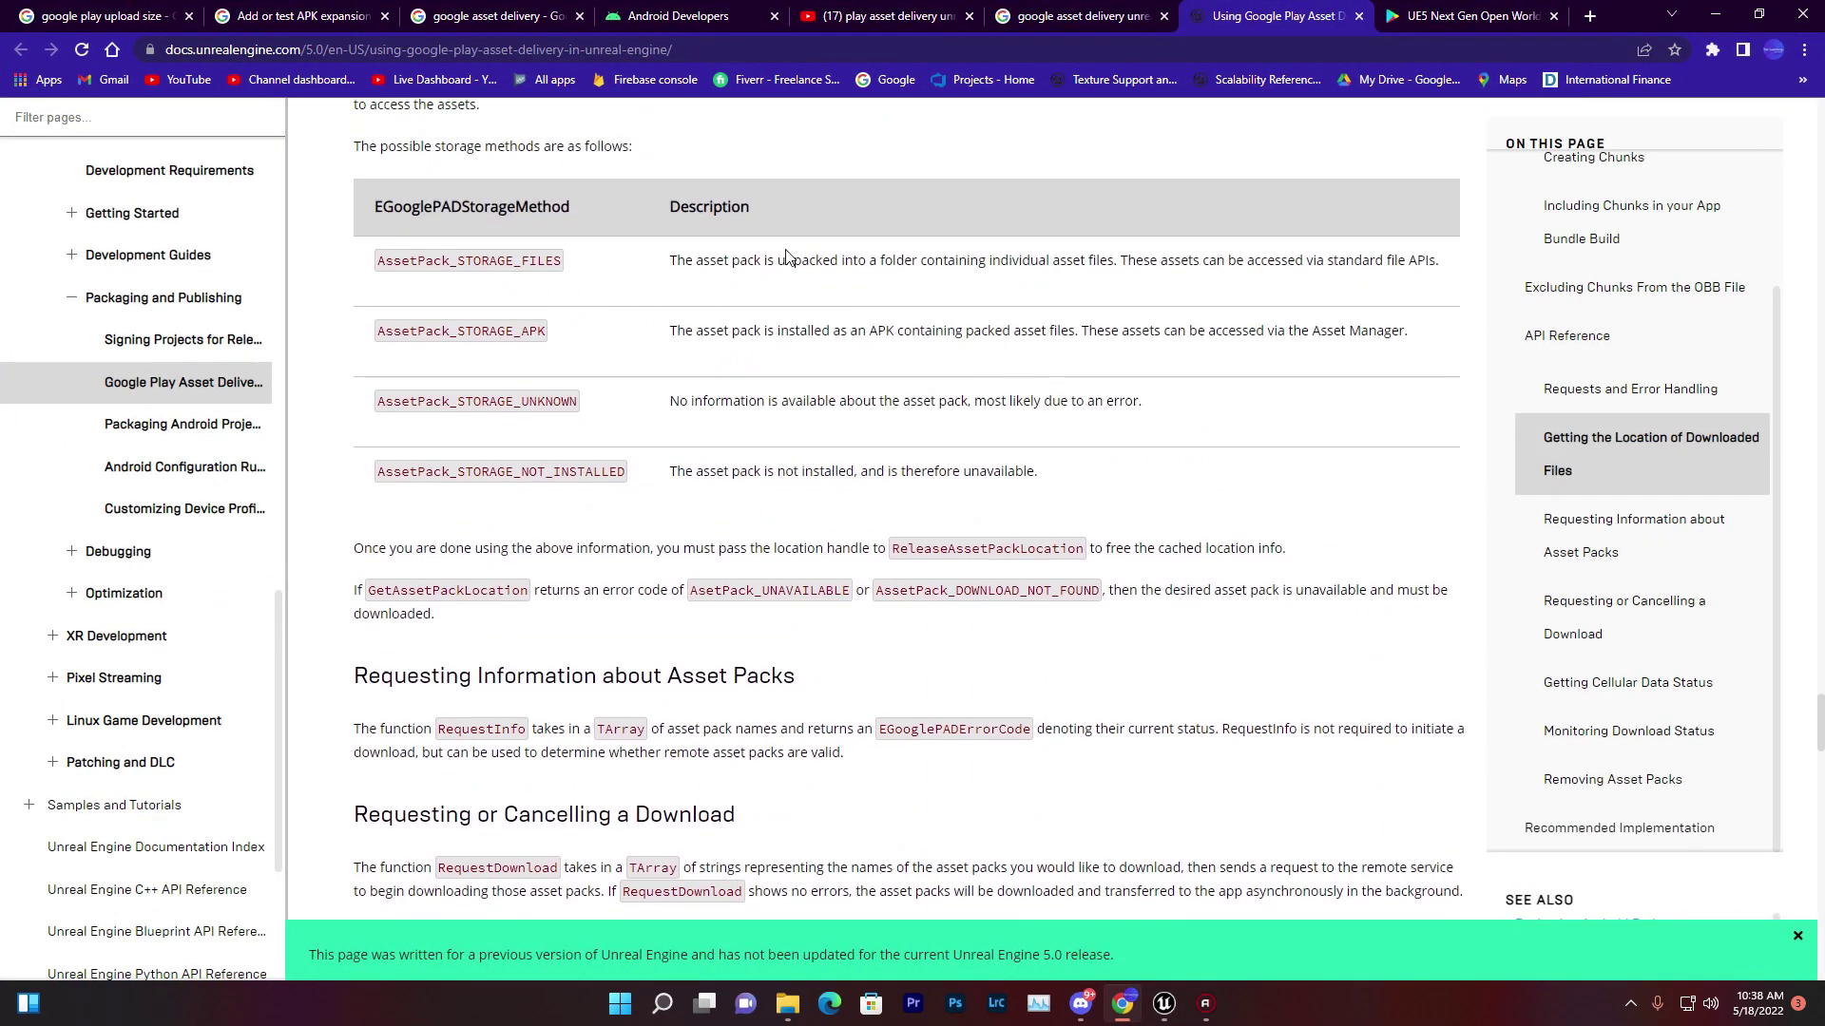
scroll(906, 262, "up", 20)
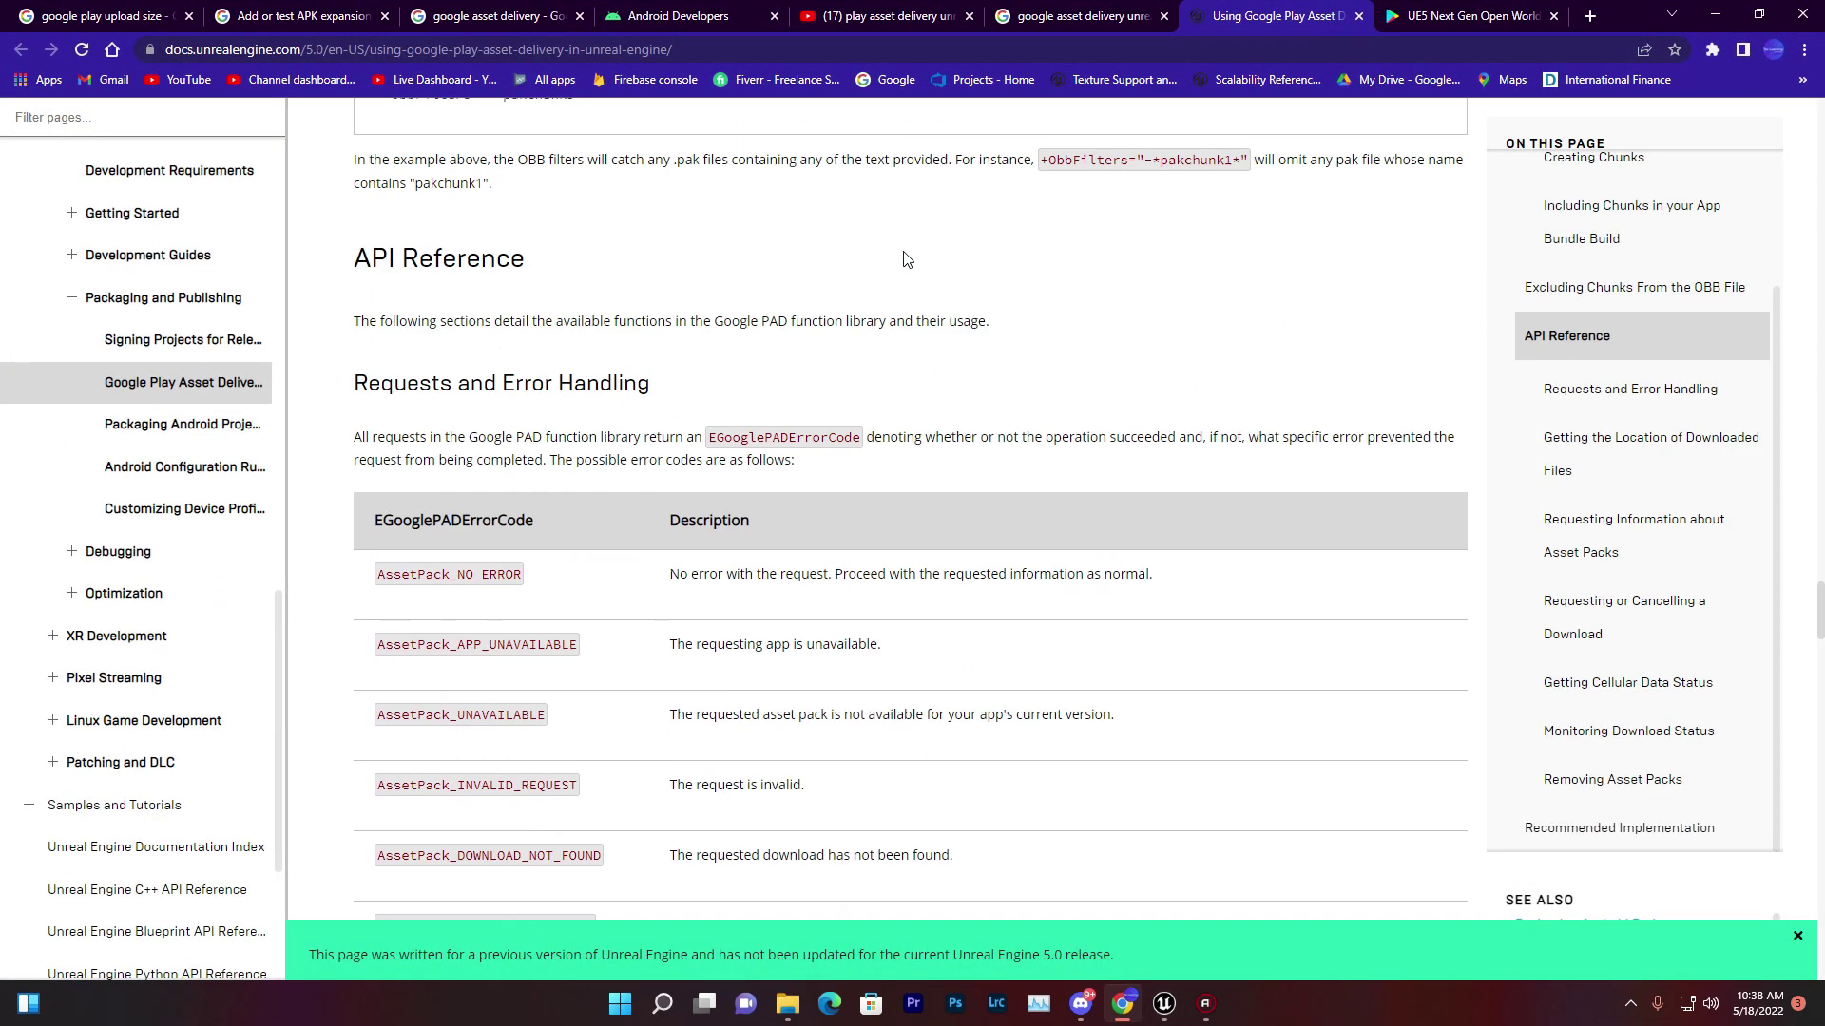
scroll(906, 259, "up", 3)
scroll(787, 401, "down", 10)
scroll(787, 402, "down", 4)
left_click_drag(913, 817, 385, 306)
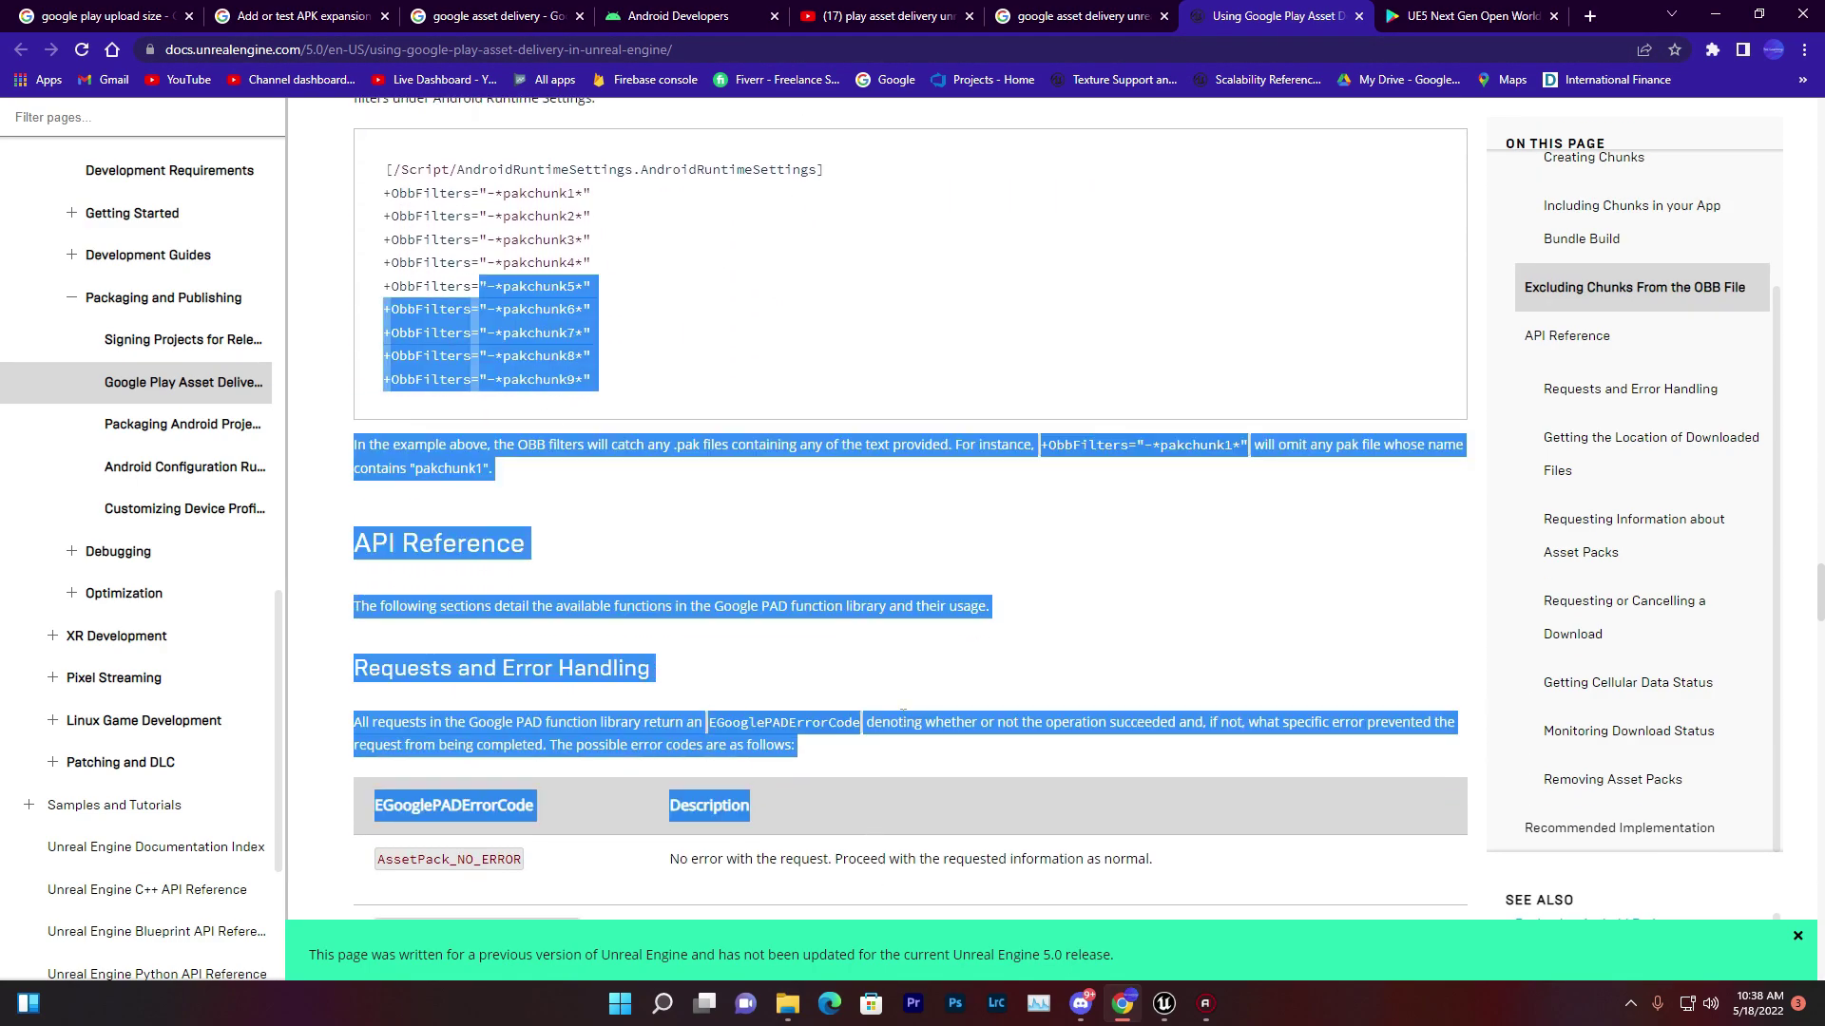
left_click(945, 520)
scroll(945, 489, "down", 4)
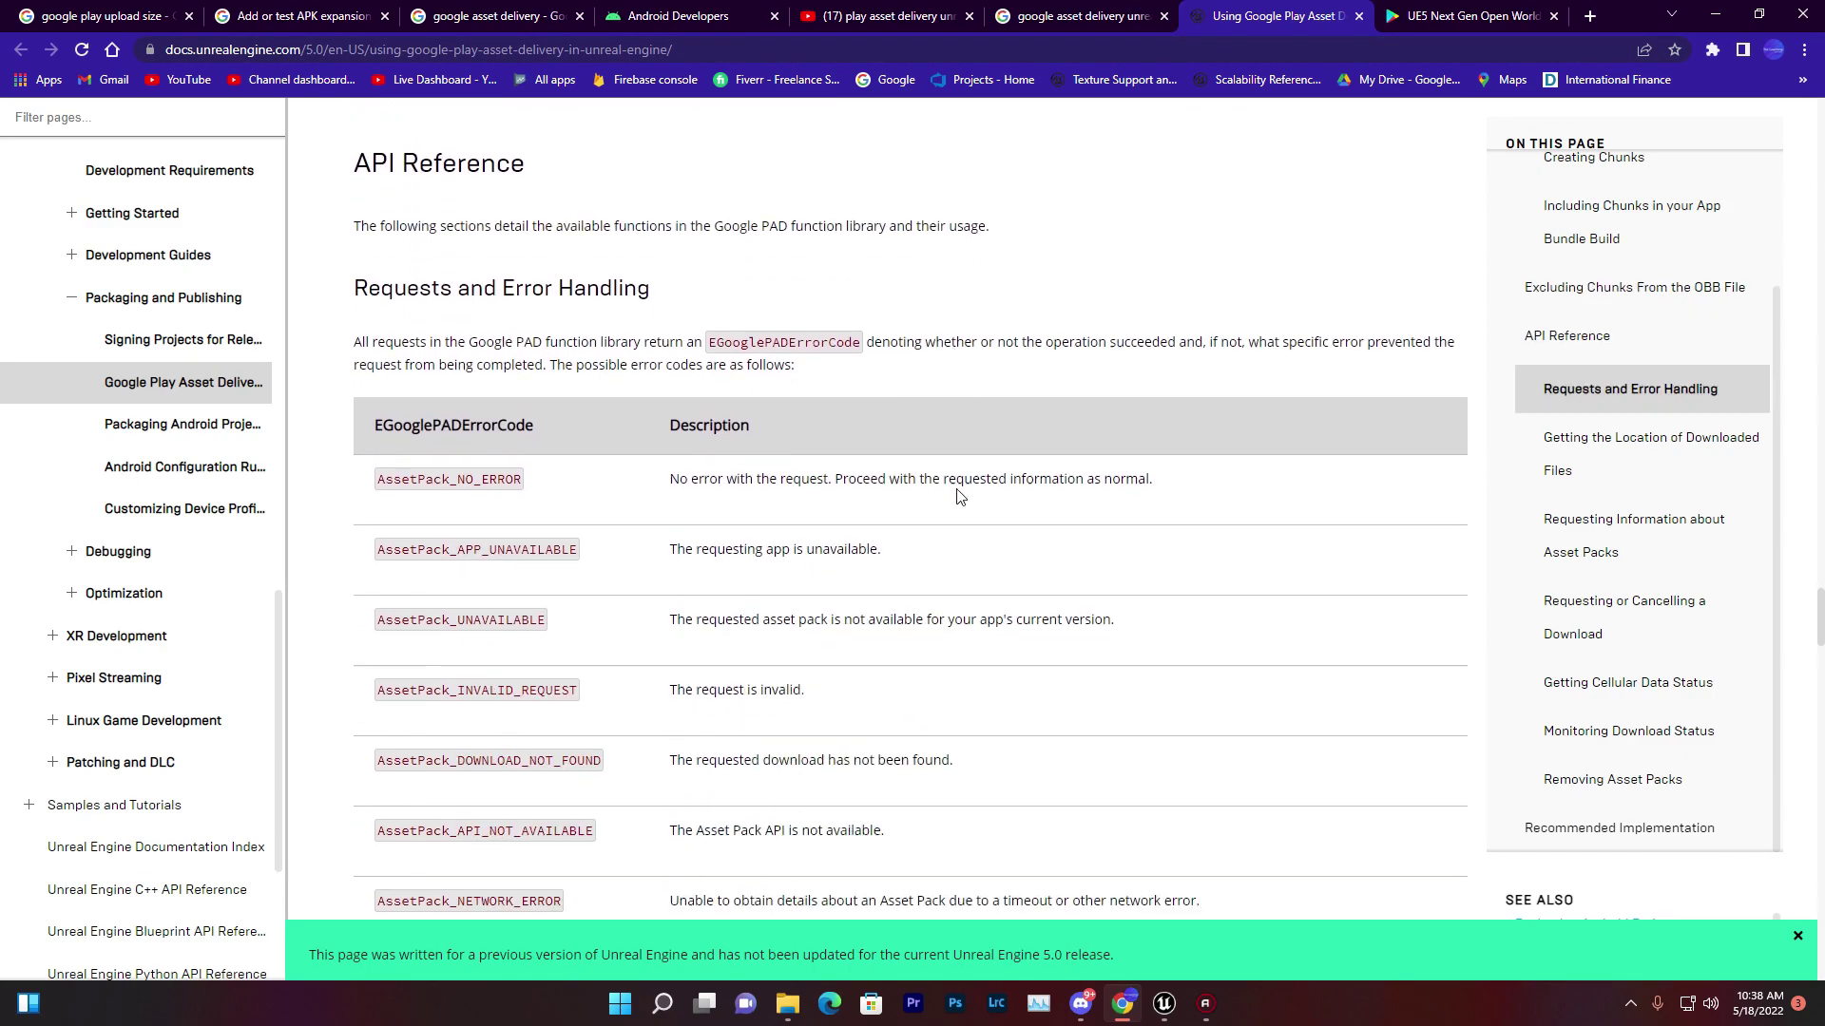
scroll(951, 491, "down", 4)
scroll(791, 443, "down", 7)
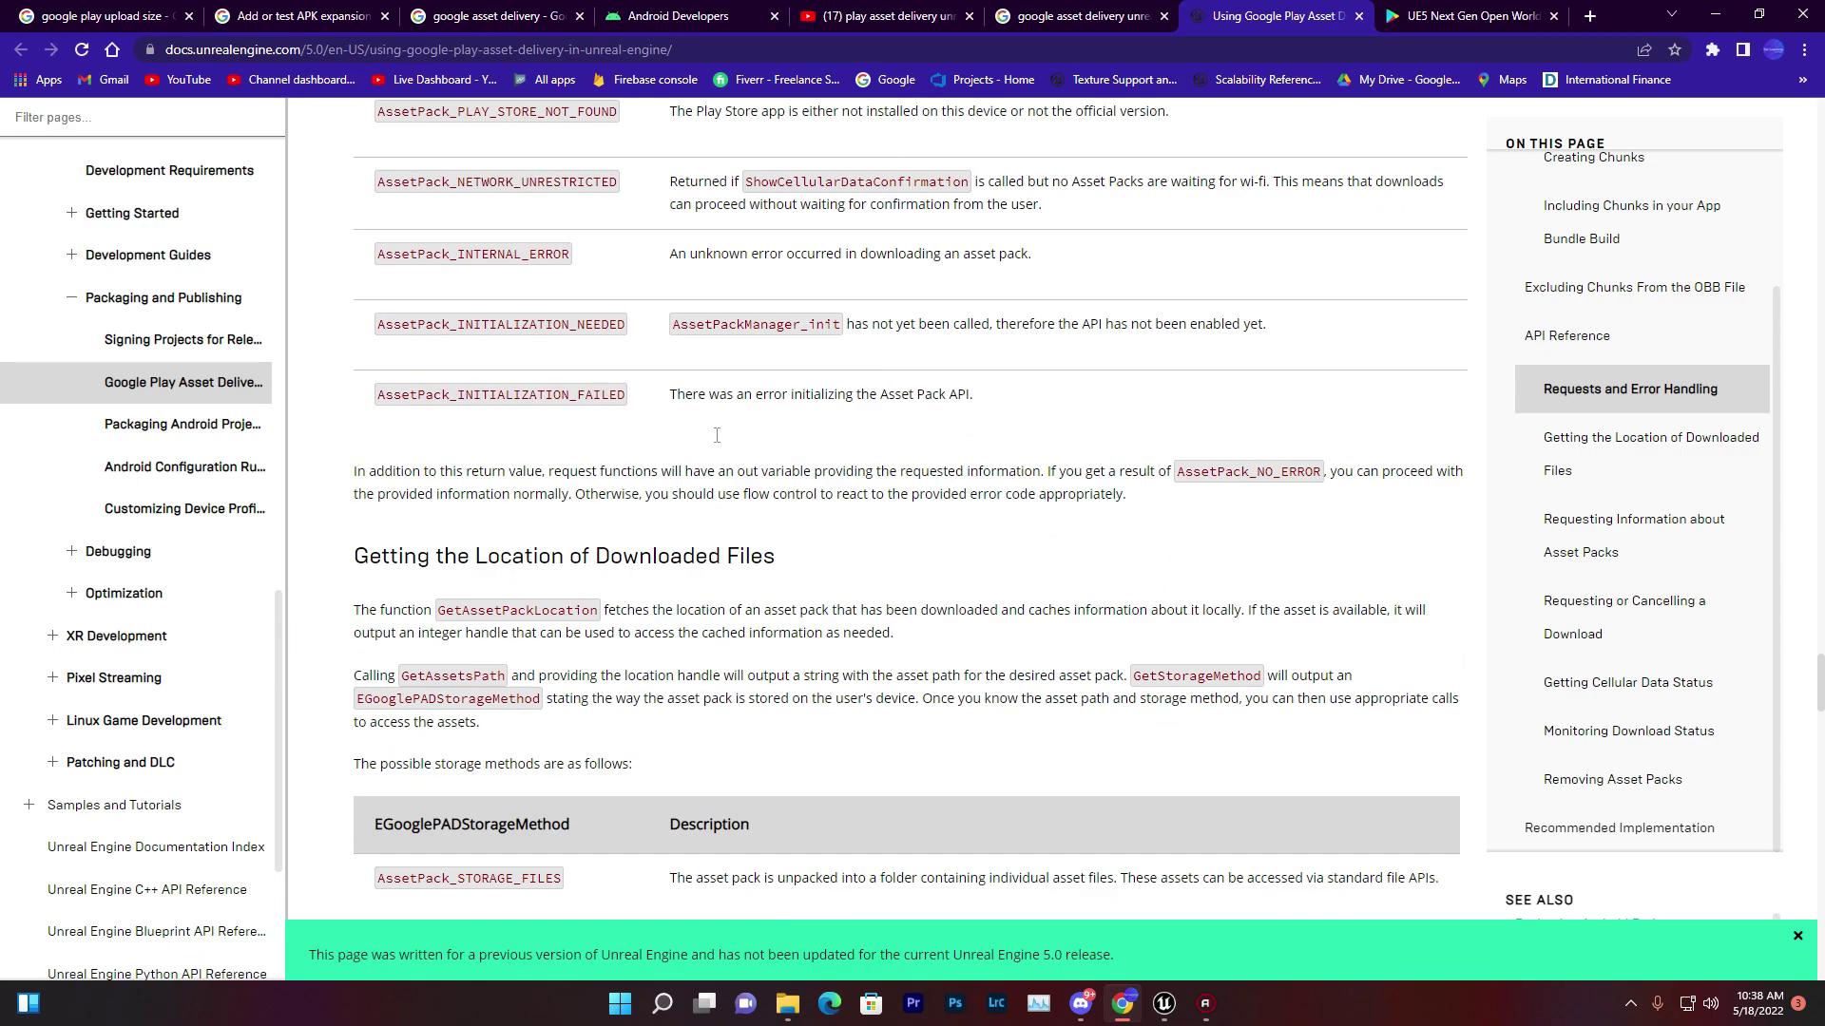
left_click_drag(416, 195, 808, 646)
left_click(905, 521)
- Read the cellular data status and REMOVAL_FAILED to Recommended Implementation passages
scroll(905, 520, "down", 5)
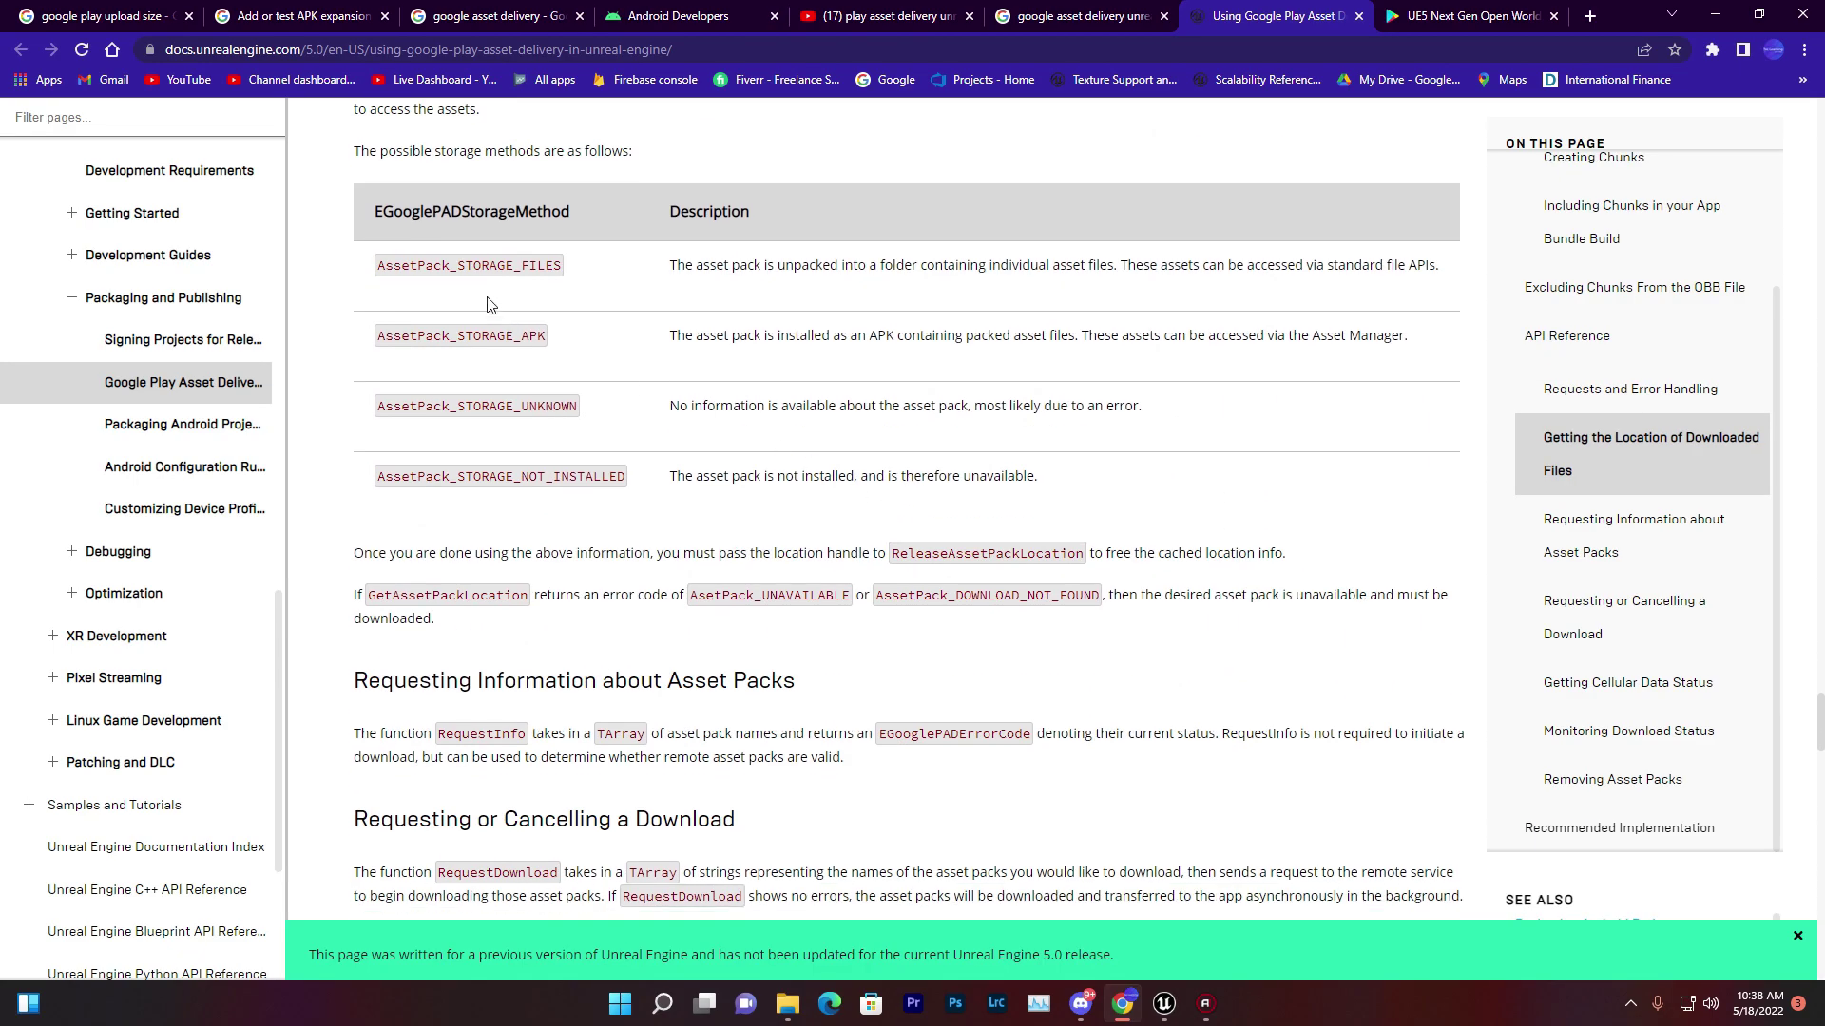
left_click_drag(416, 256, 897, 635)
scroll(896, 635, "down", 5)
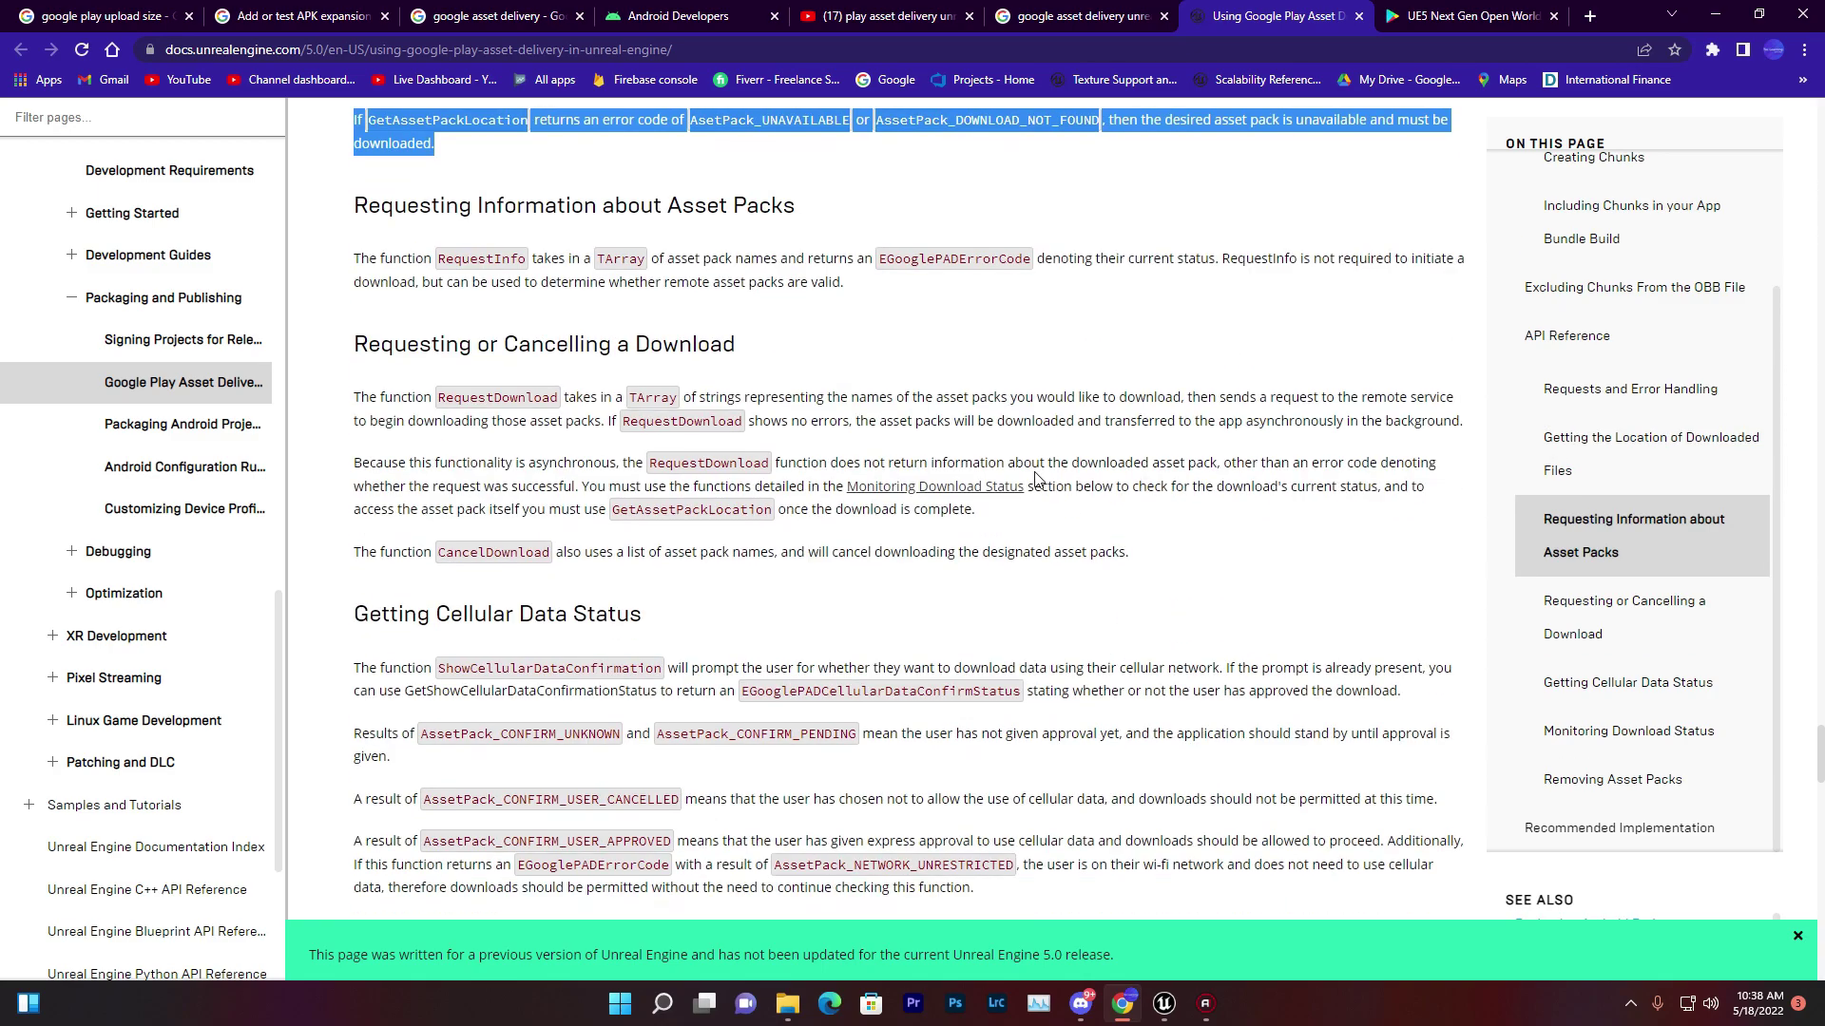
scroll(425, 288, "down", 4)
left_click_drag(355, 234, 849, 529)
left_click(849, 529)
scroll(849, 529, "down", 5)
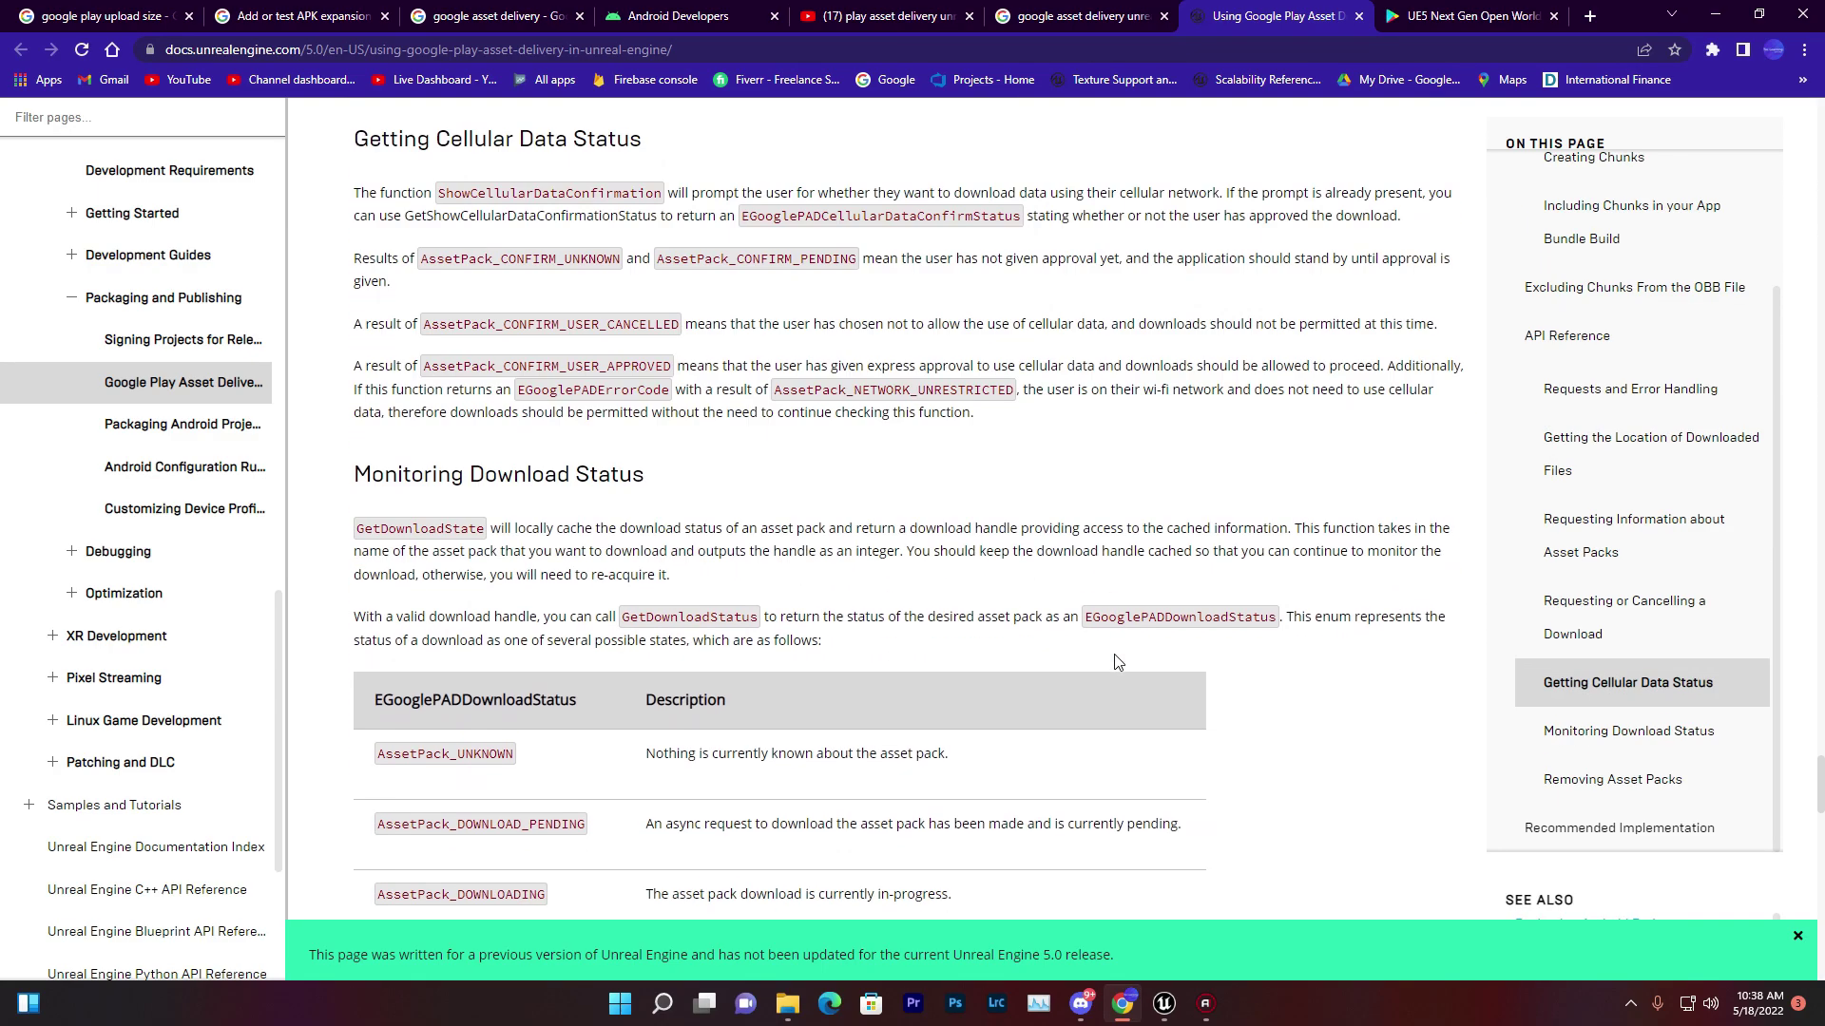
scroll(849, 529, "down", 10)
left_click_drag(406, 177, 1162, 599)
left_click(1145, 584)
- Switch to the 'google play upload size' search results tab
scroll(1088, 478, "down", 12)
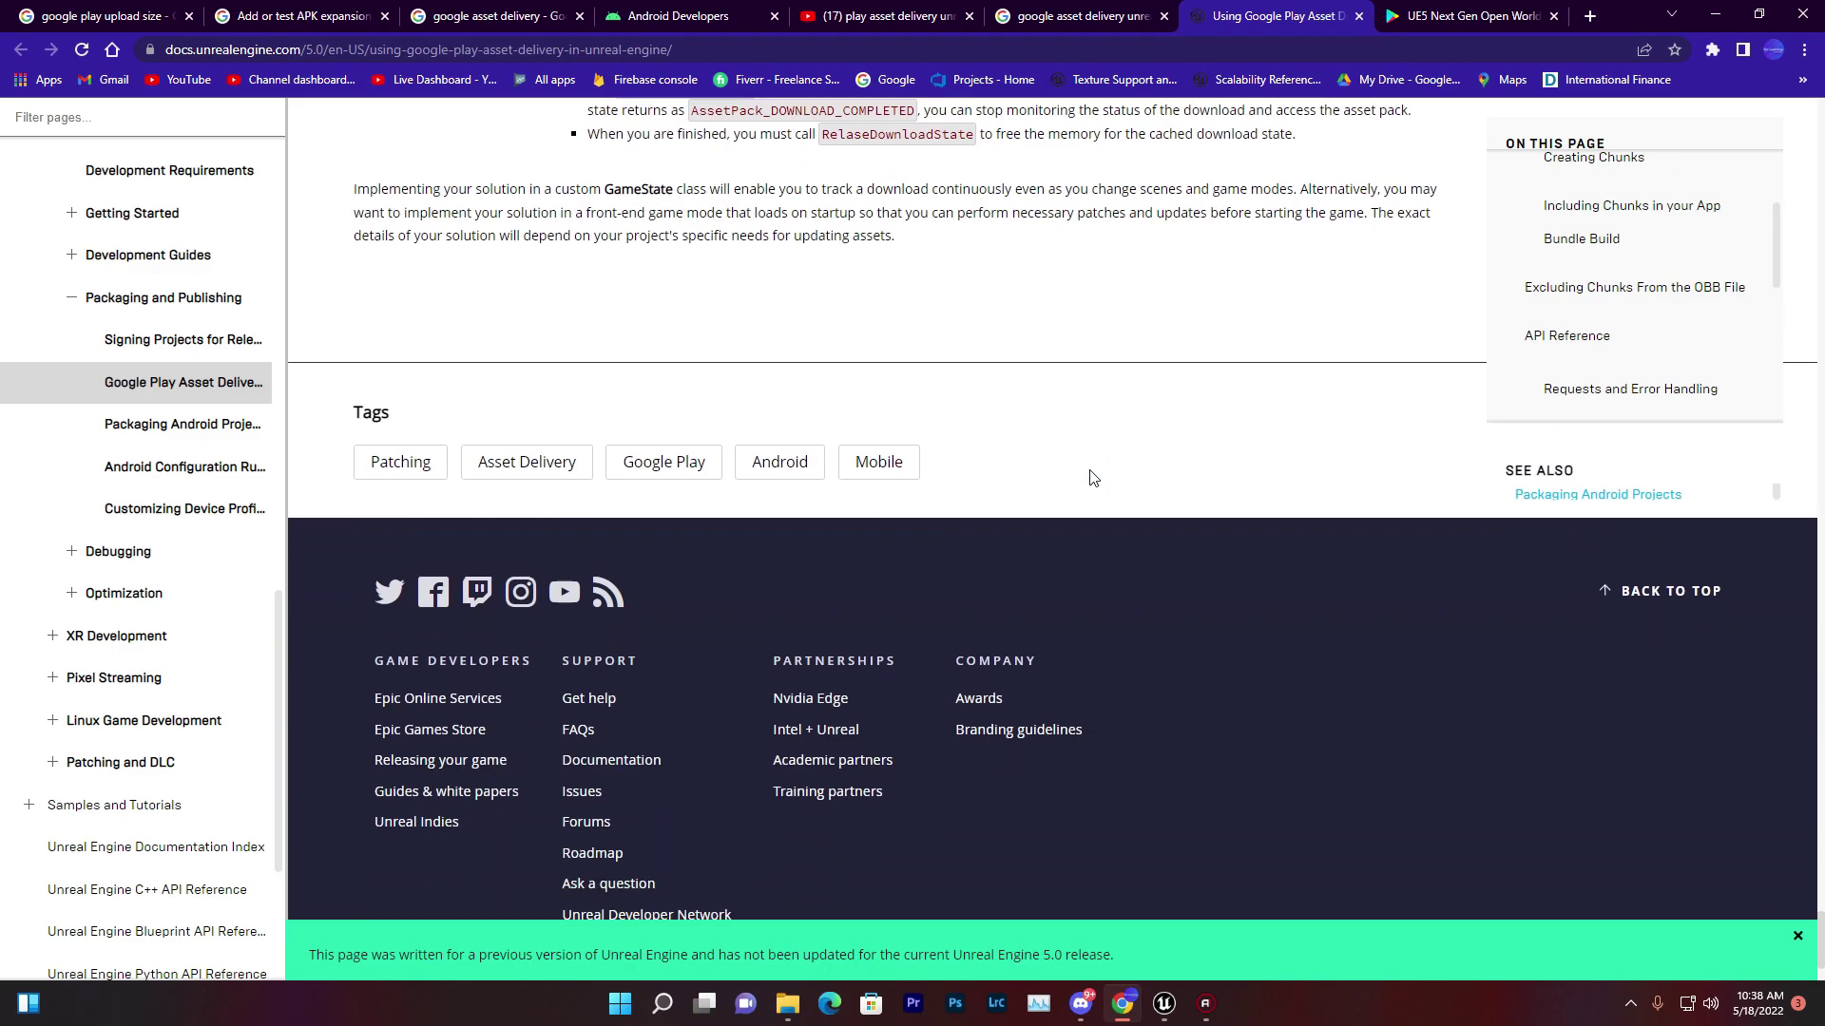
scroll(1087, 477, "up", 12)
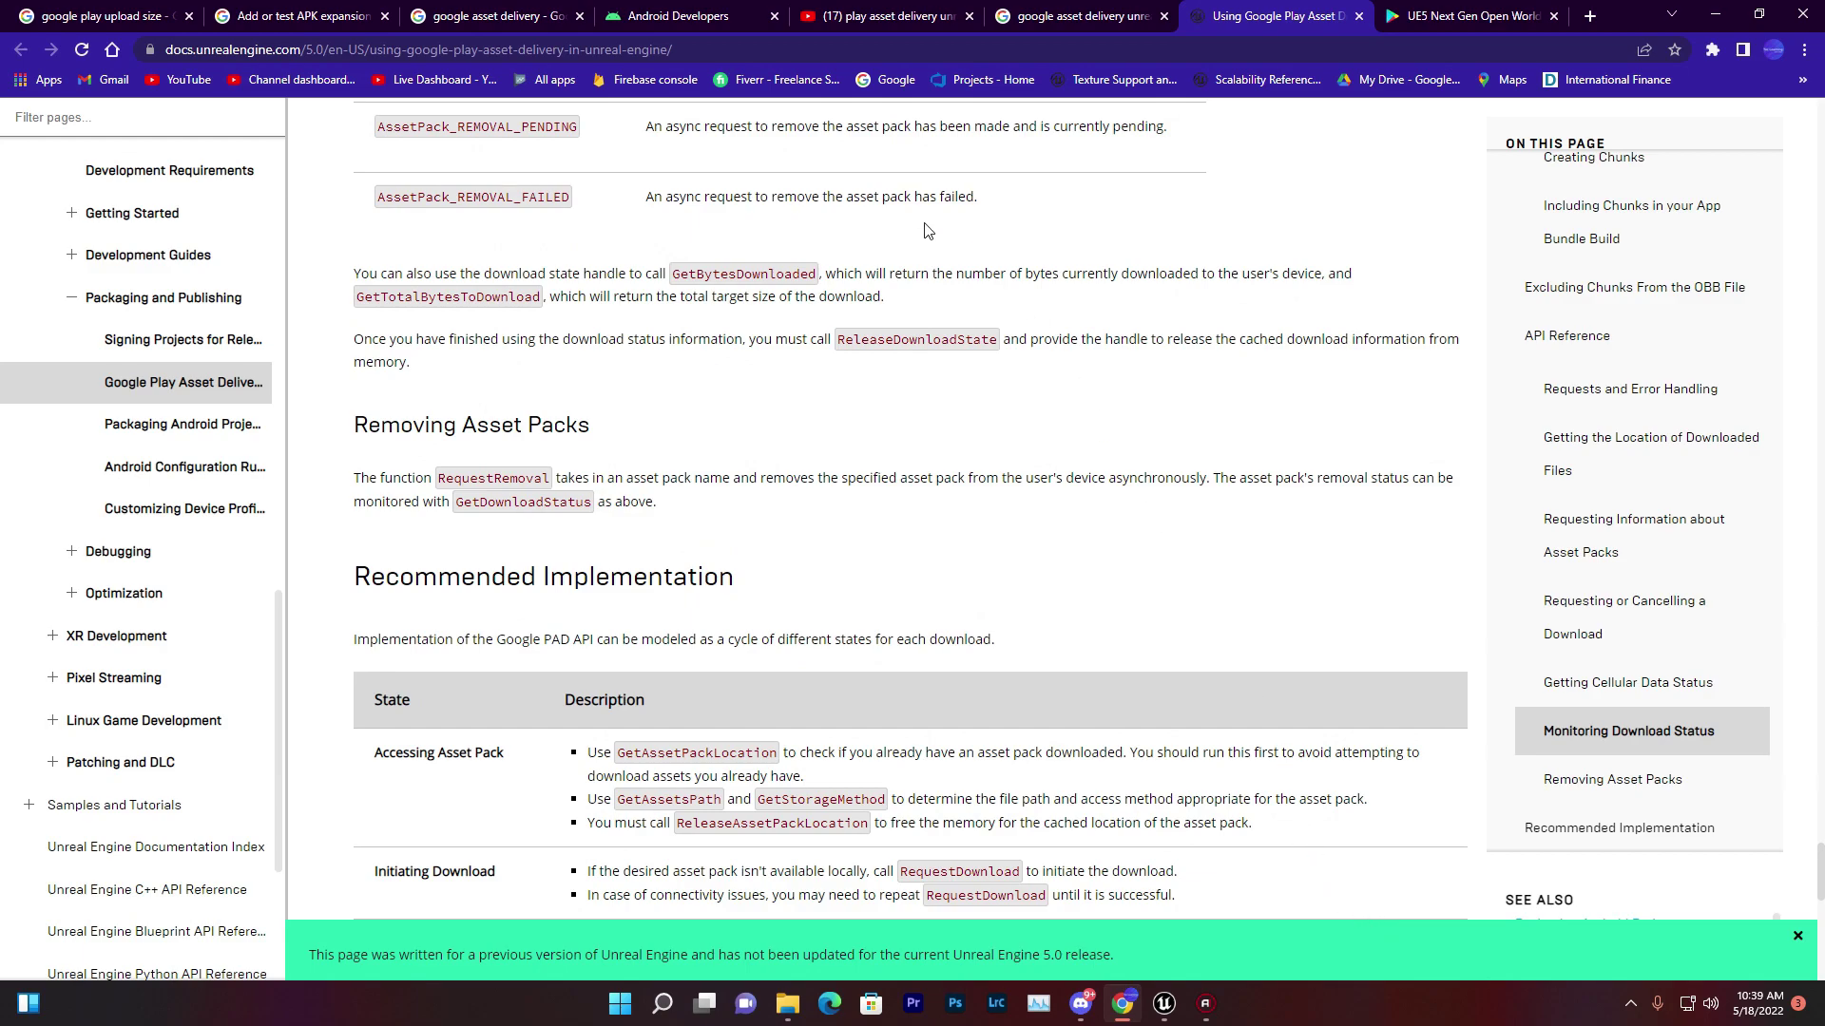
left_click(124, 16)
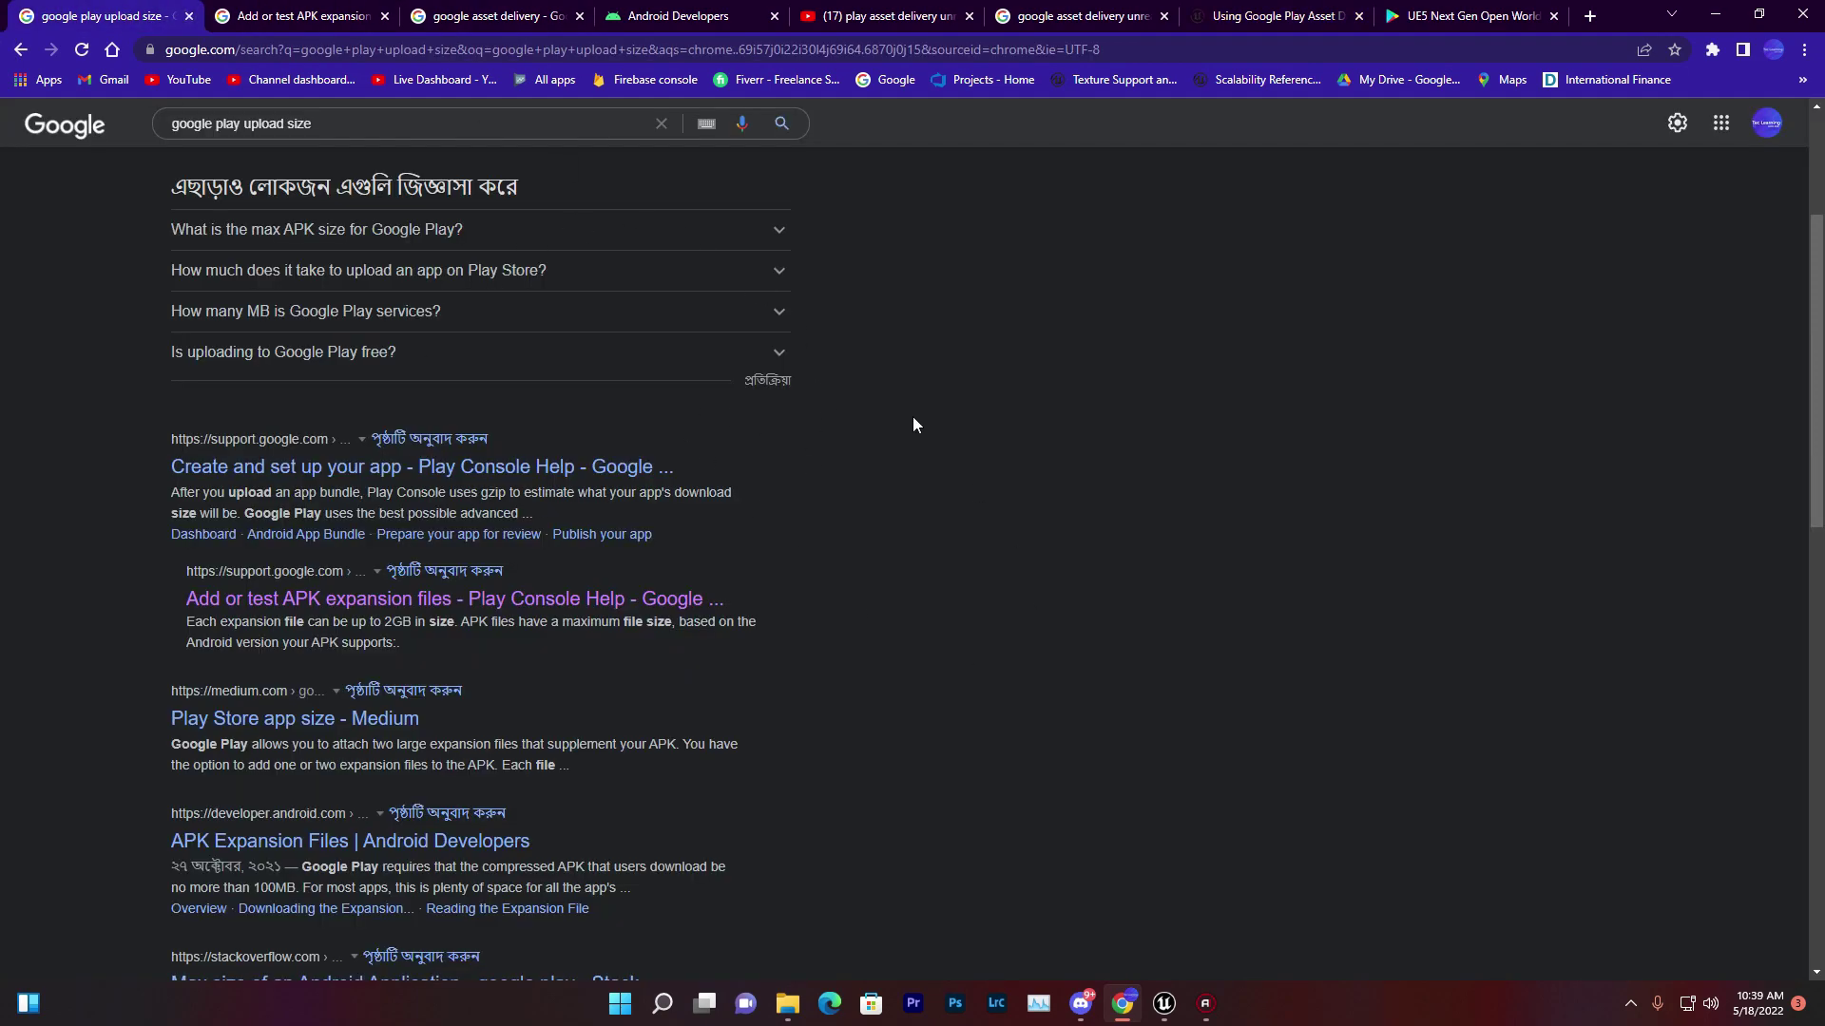